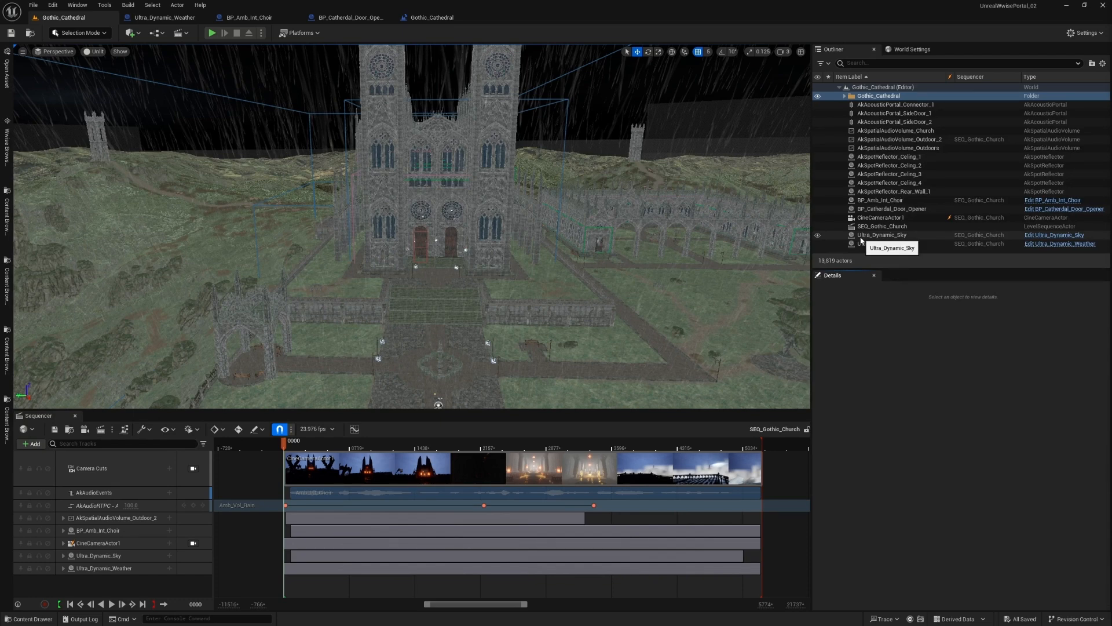
Inspect the Ultra_Dynamic_Sky and Ultra_Dynamic_Weather actors in the Gothic_Cathedral level.
click(878, 235)
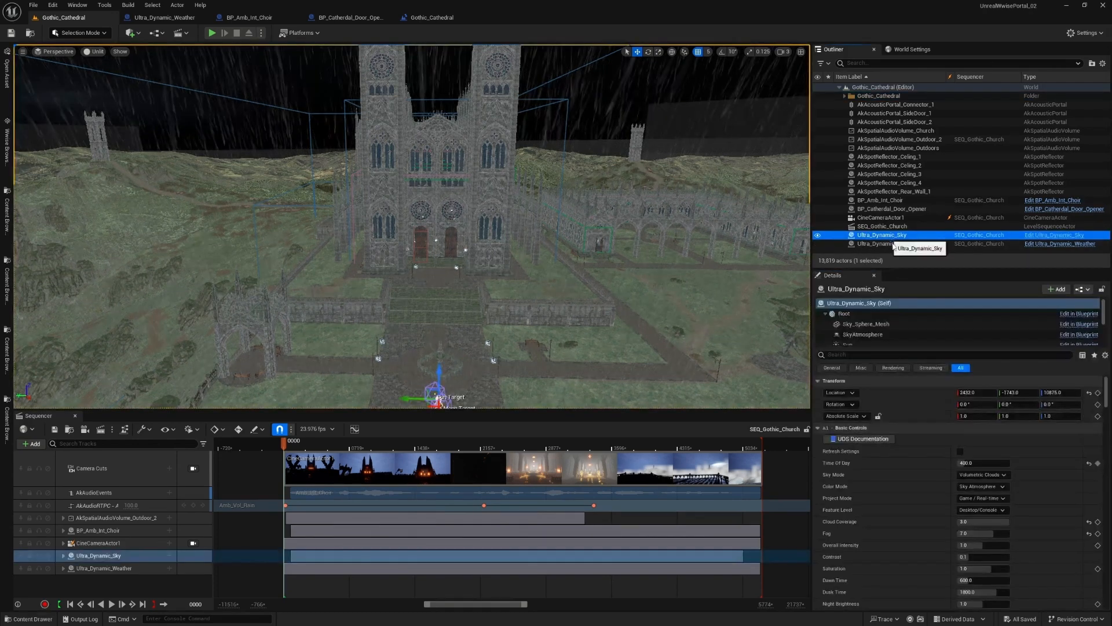
click(891, 244)
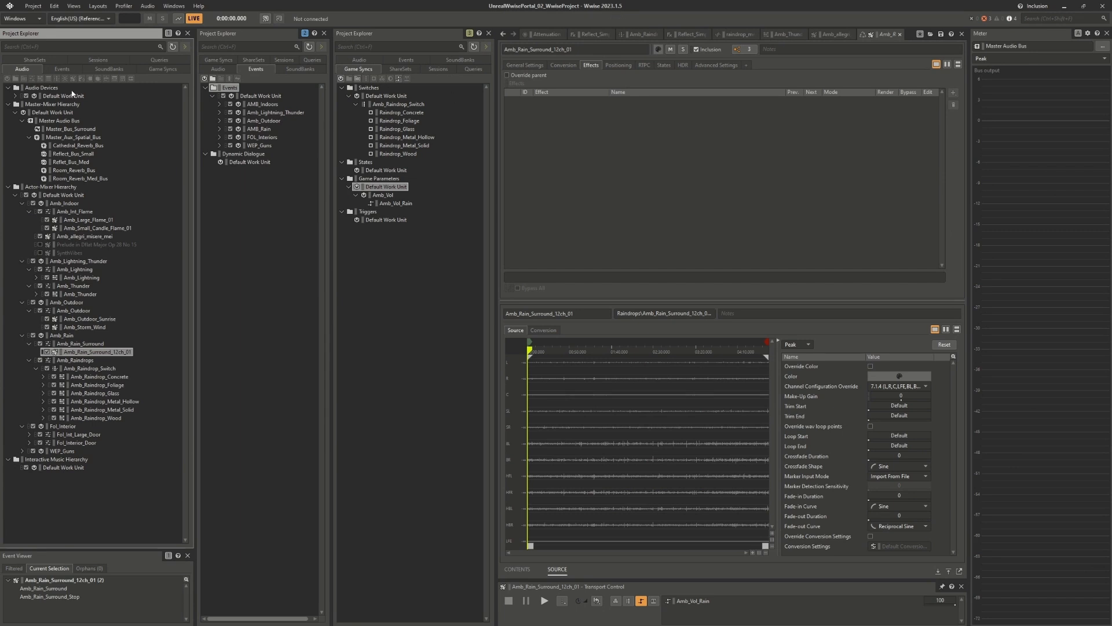
Switch to Wwise, review the SoundBanks options in the project settings, and check the effect on Reflet_Bus_Med.
click(33, 6)
click(71, 153)
click(487, 193)
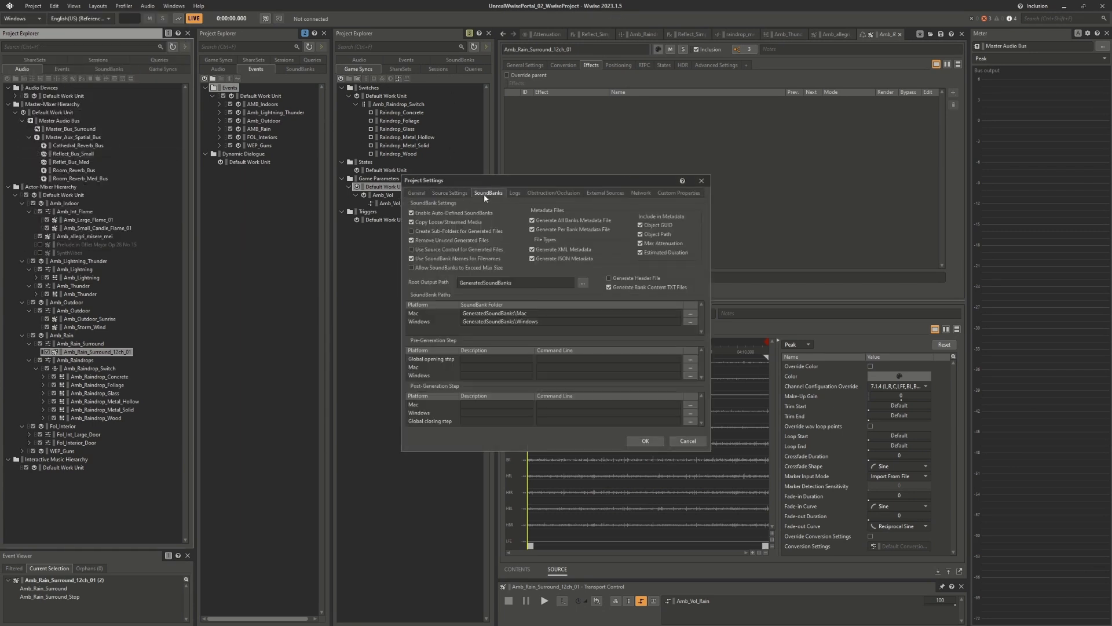
click(644, 441)
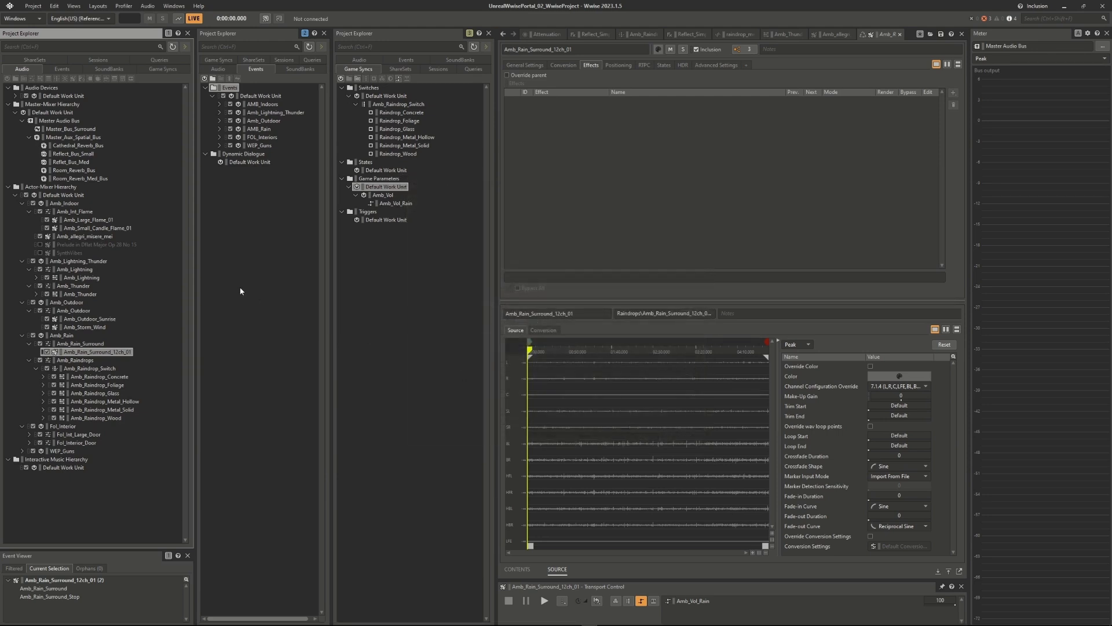
click(71, 162)
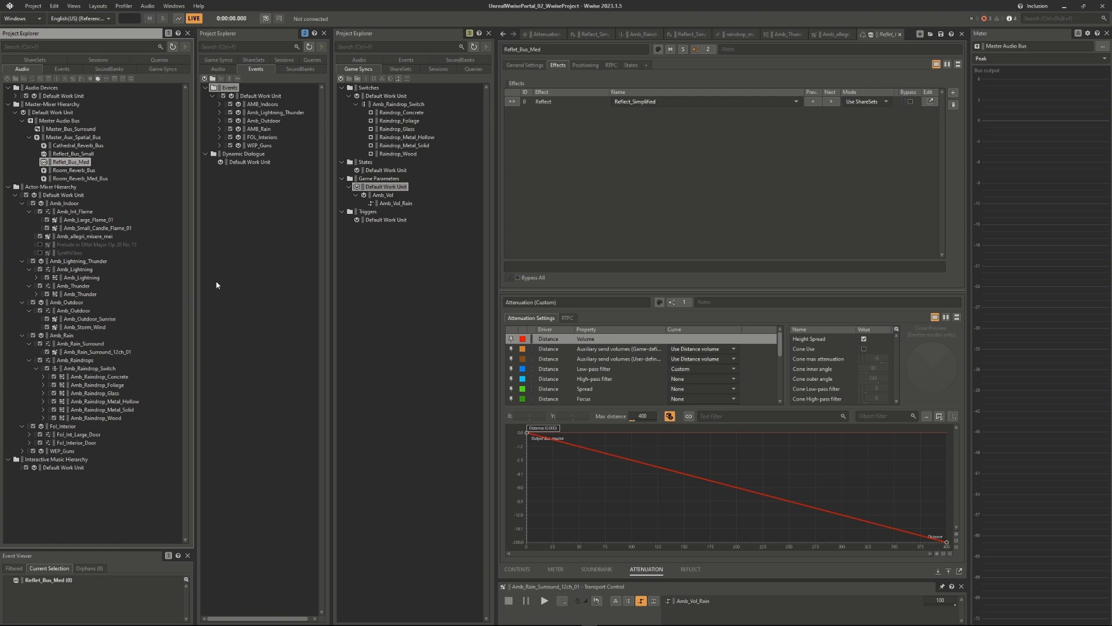
Examine Amb_Raindrops, its surface containers from Concrete to Wood, and the object assignments of Amb_Raindrop_Switch.
click(81, 361)
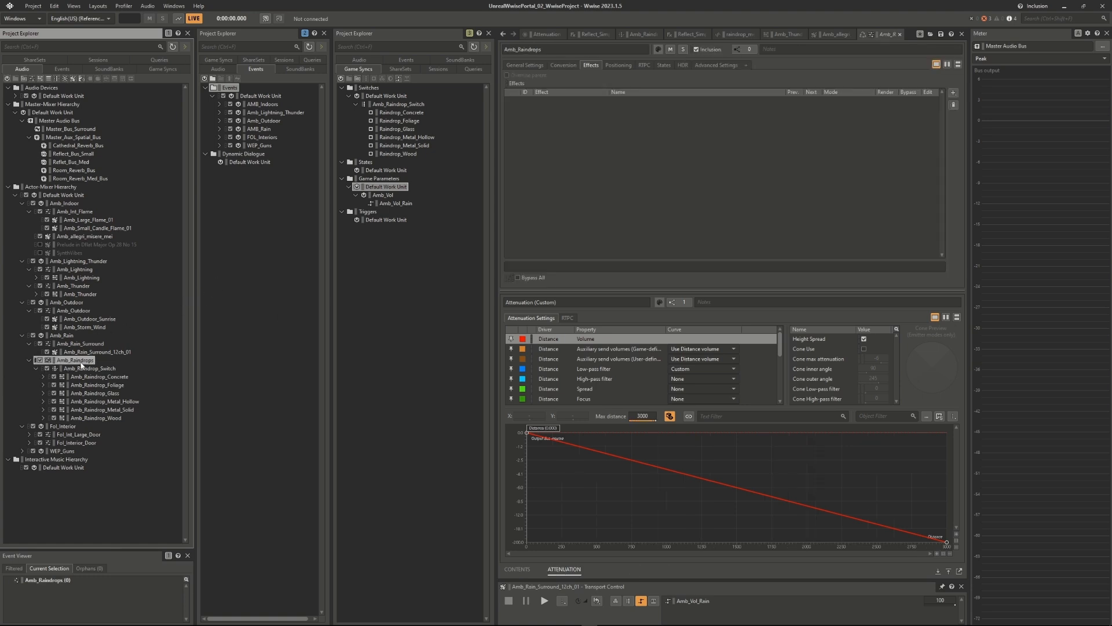
click(83, 375)
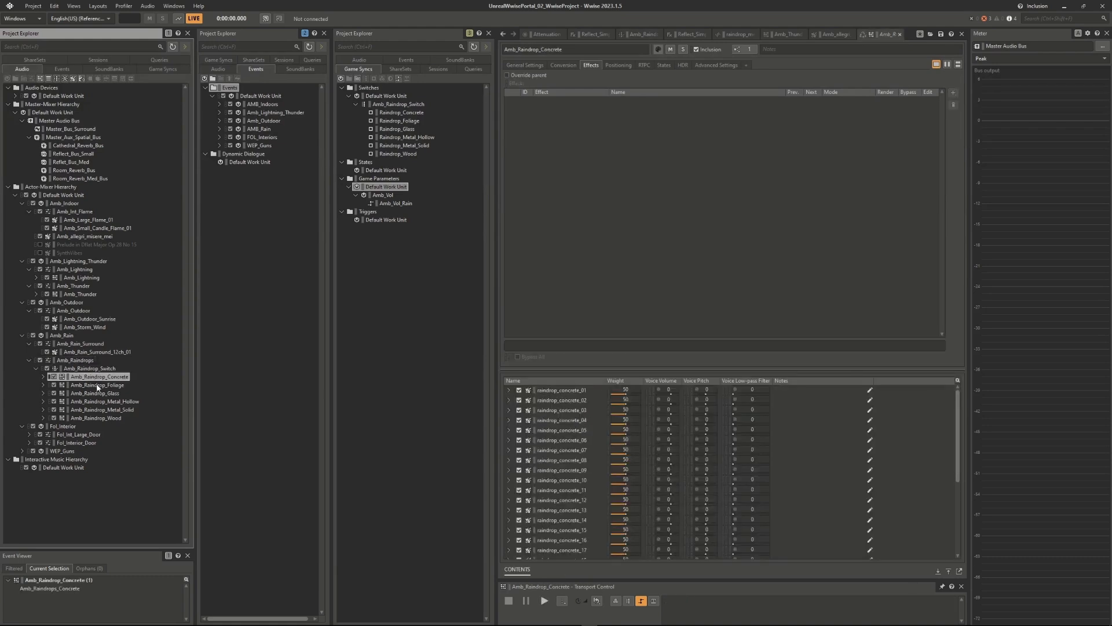
click(97, 386)
click(101, 394)
click(104, 402)
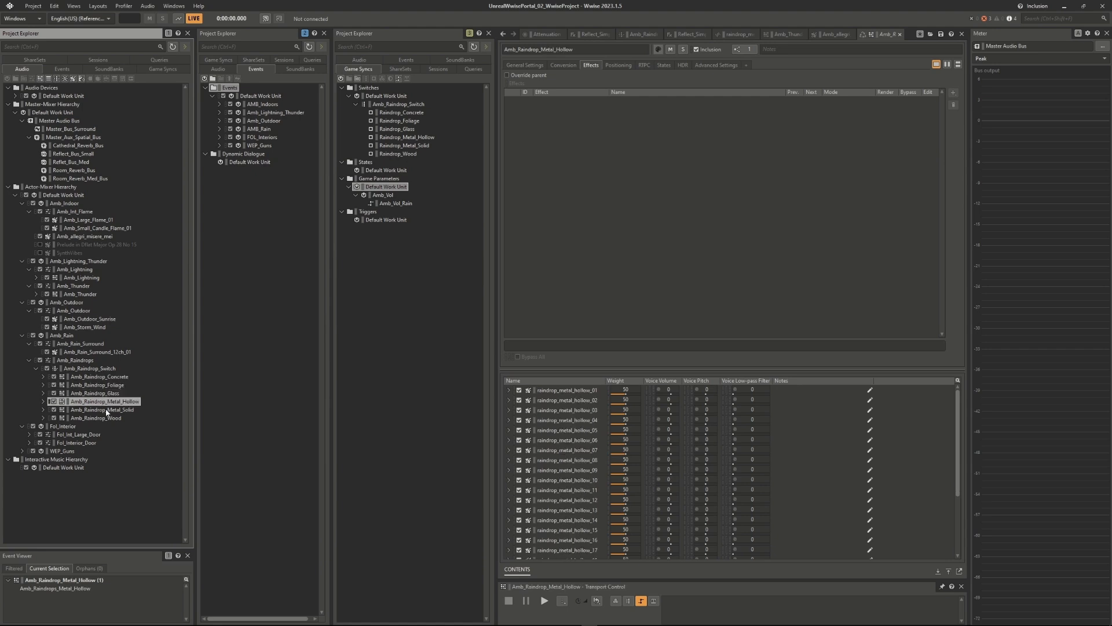
click(107, 410)
click(107, 418)
click(87, 368)
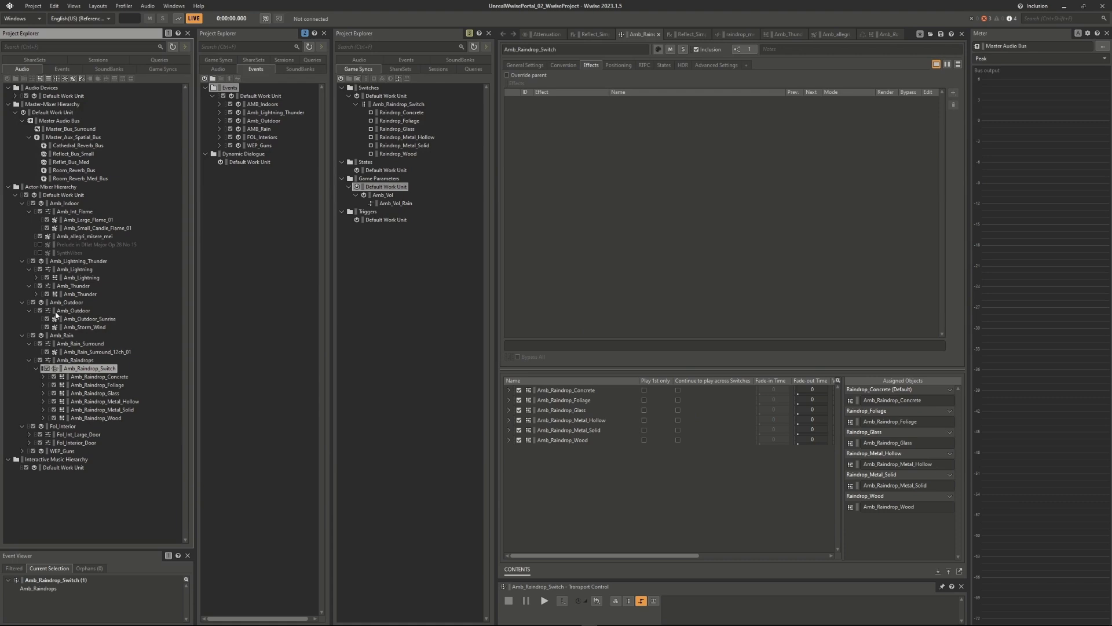
View the audio sources of Amb_Rain_Surround_12ch_01, Amb_Storm_Wind and Amb_Outdoor_Sunrise.
click(81, 353)
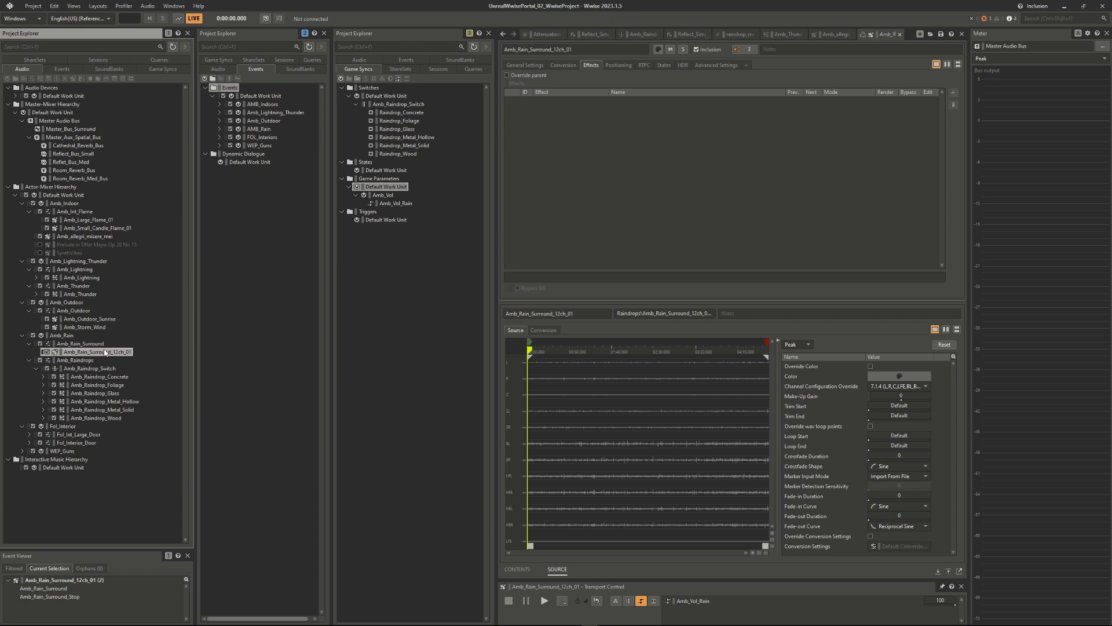
click(91, 328)
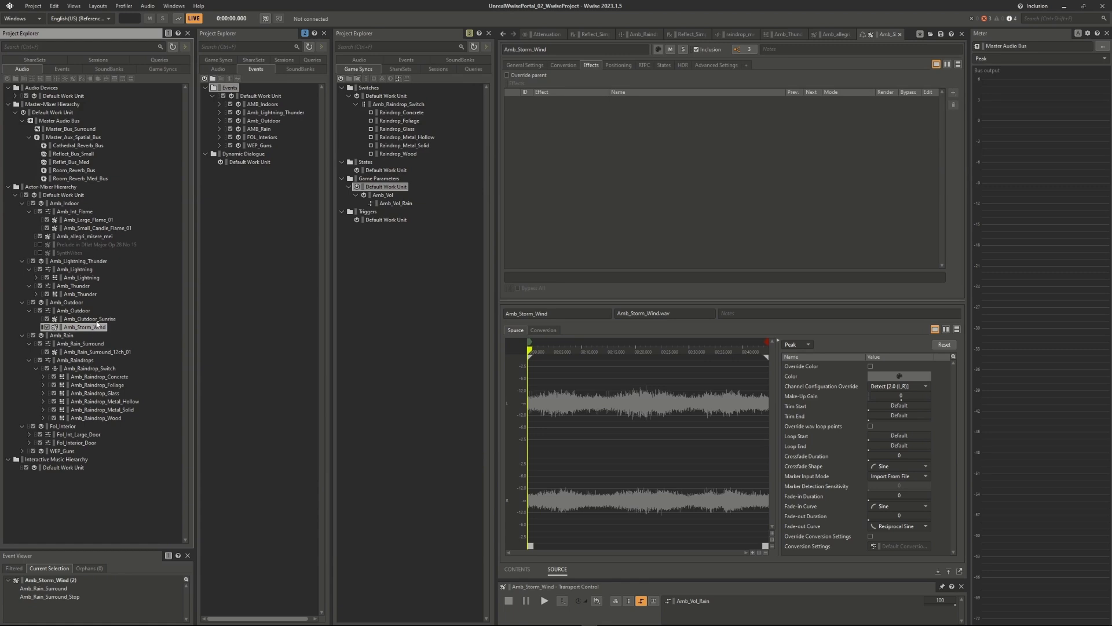
key(Up)
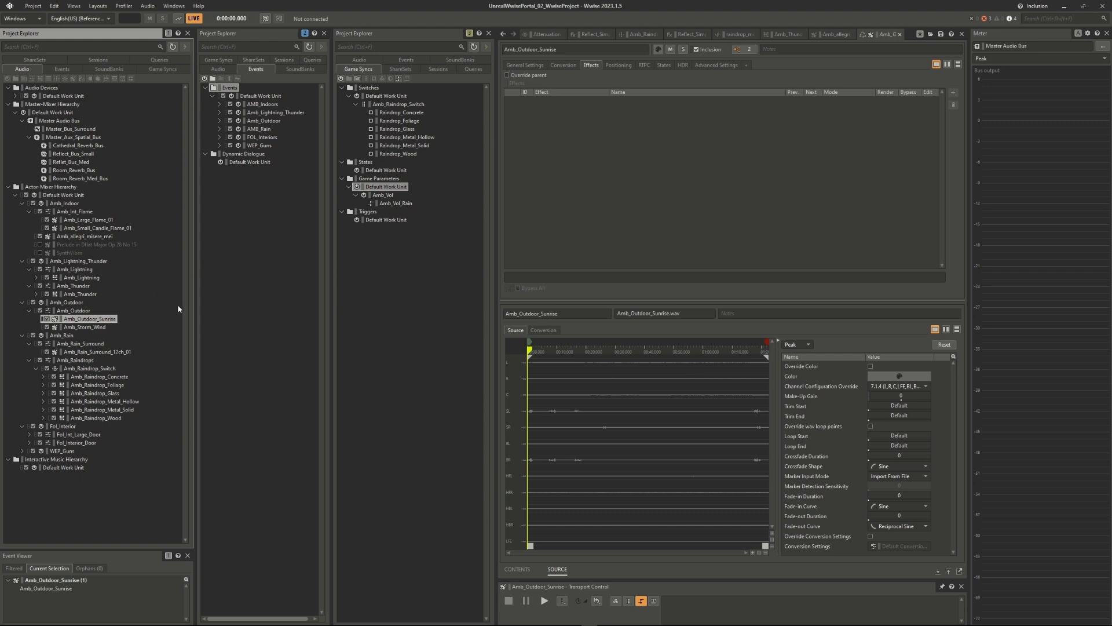
Expand the Amb_Thunder and Amb_Lightning containers and view the waveform of LightningBolt_BW_59561.
click(93, 295)
click(90, 279)
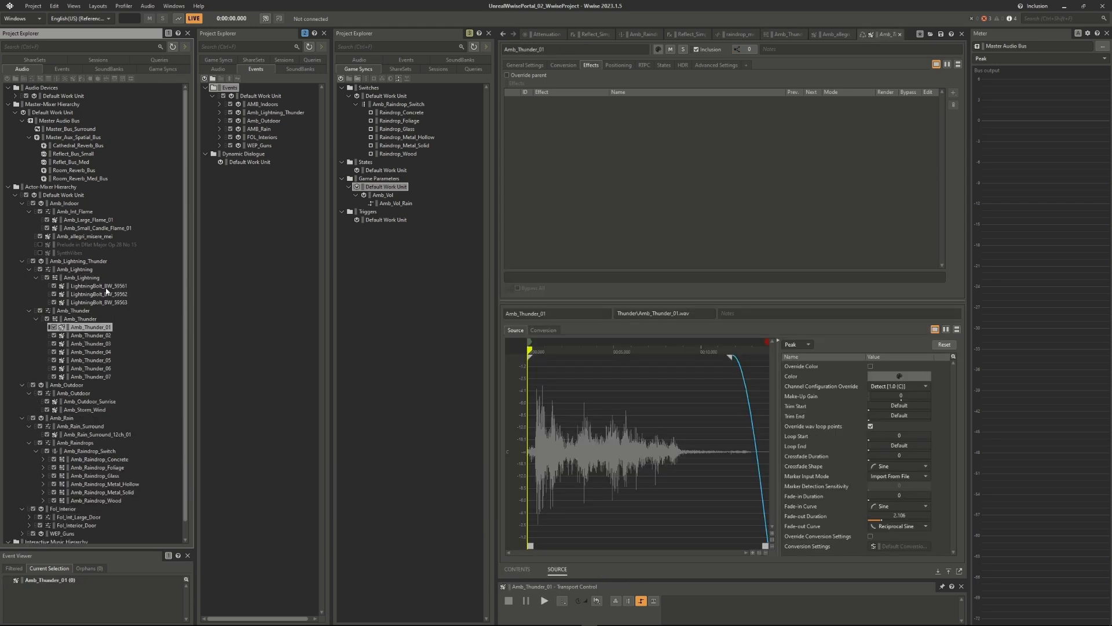
click(99, 286)
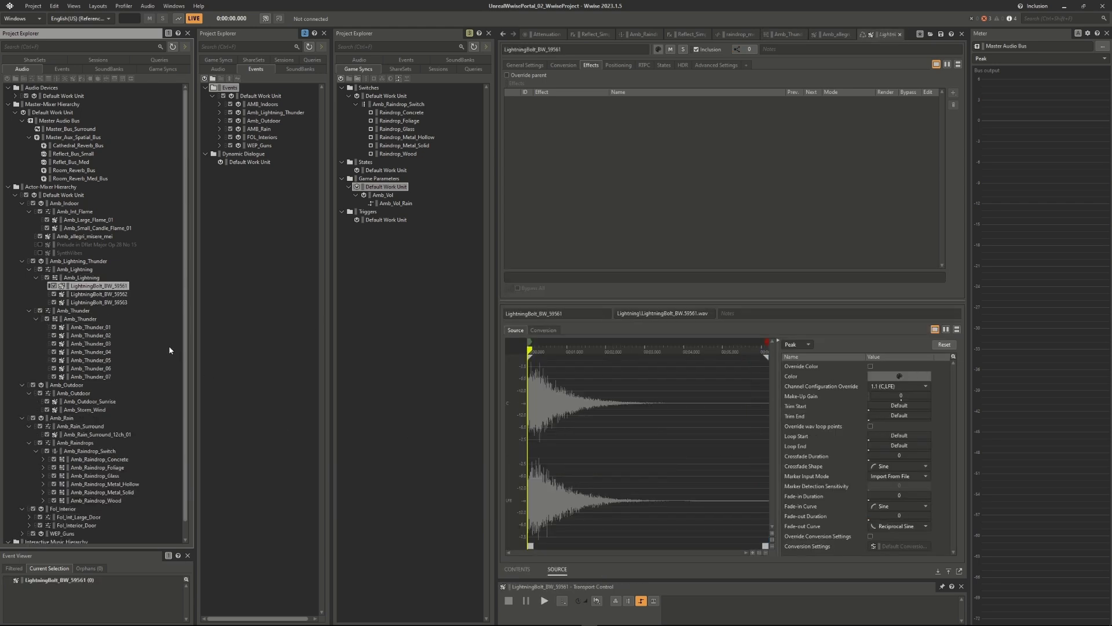
click(37, 278)
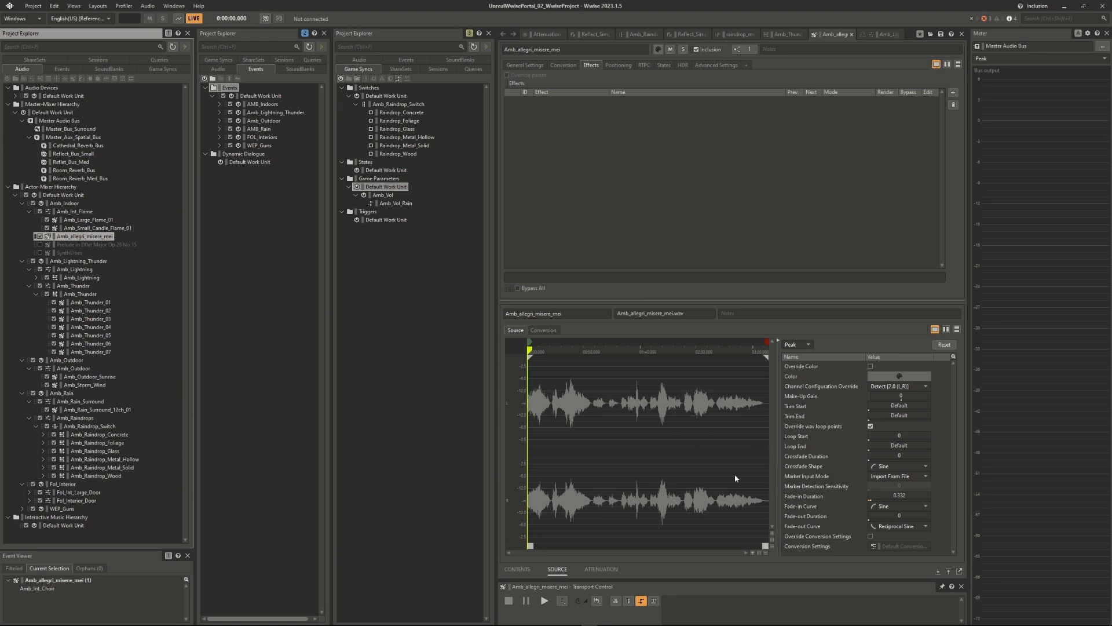
View the audio sources of the indoor sounds Amb_Small_Candle_Flame_01 and Amb_Large_Flame_01.
click(67, 228)
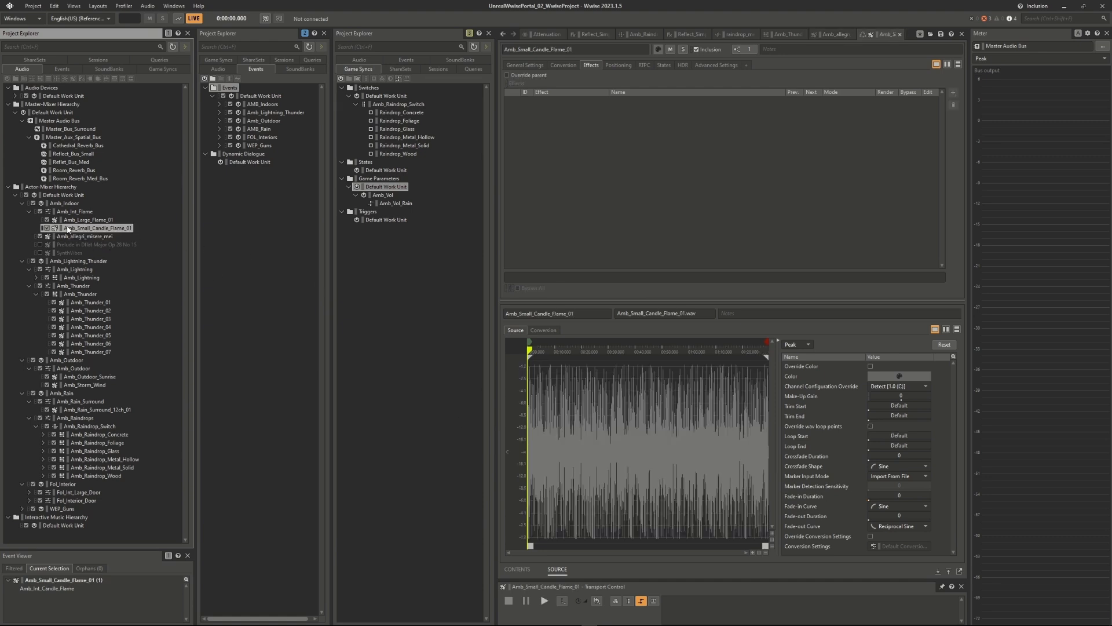
key(F2)
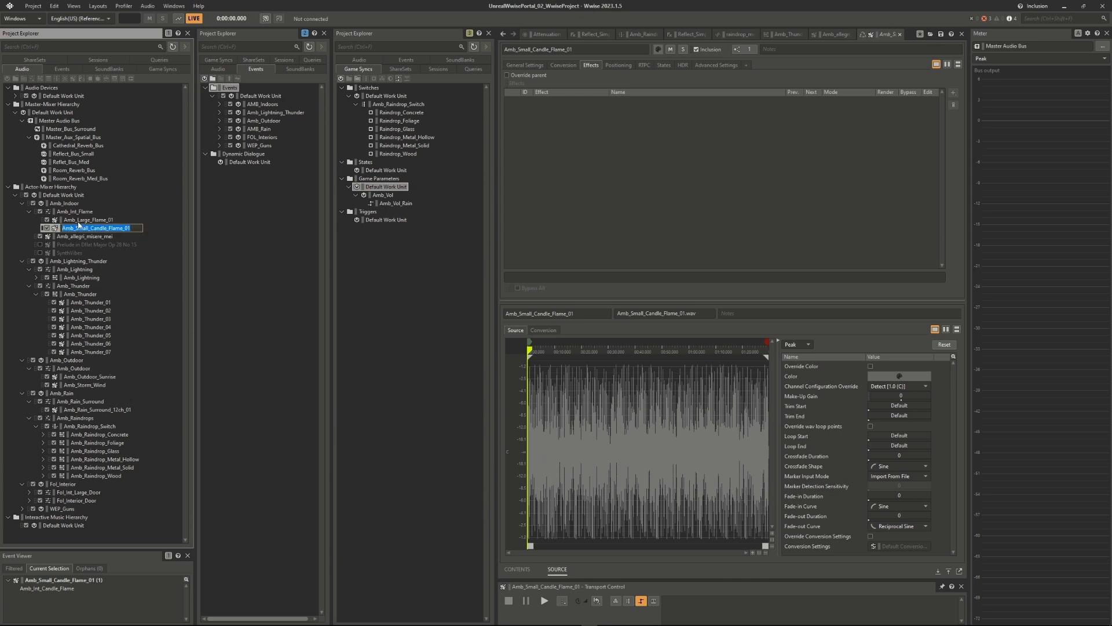
click(78, 221)
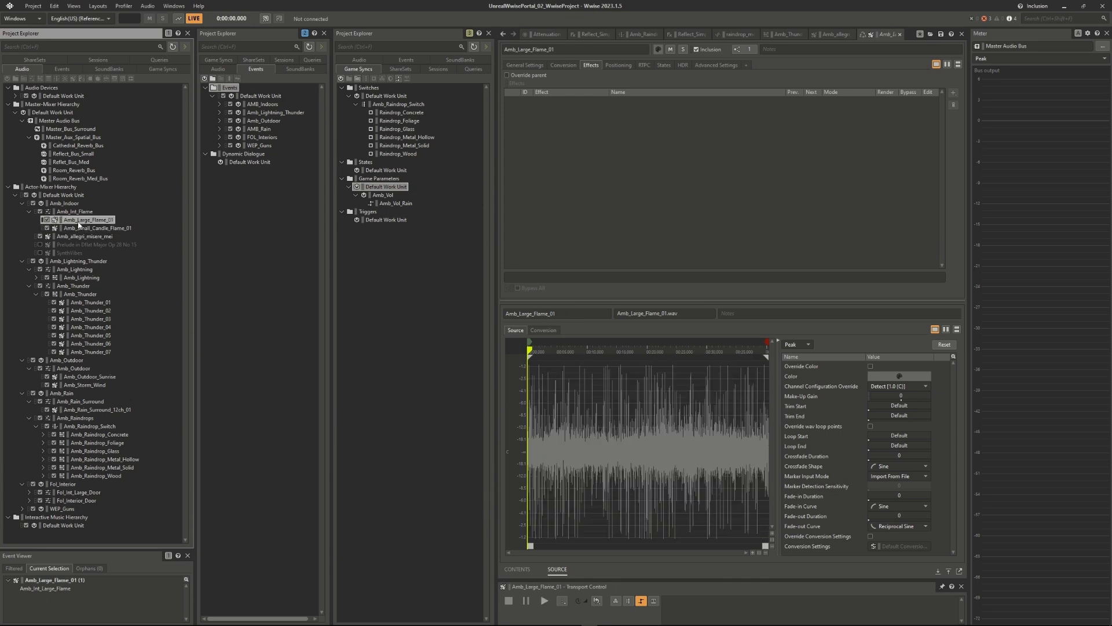
Expand Fol_Int_Large_Door and view its Fol_Large_Door_Close and Fol_Large_Door_Open sounds.
click(29, 492)
click(90, 501)
click(93, 509)
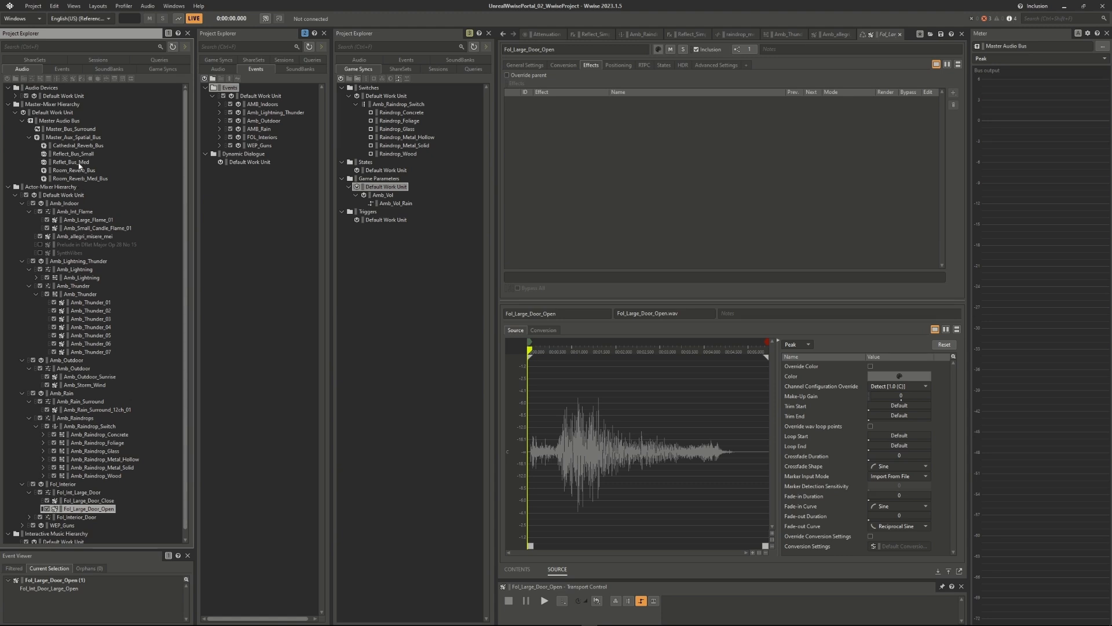
Check the effect on Reflet_Bus_Med and review the factory assets available for import without importing any.
click(71, 162)
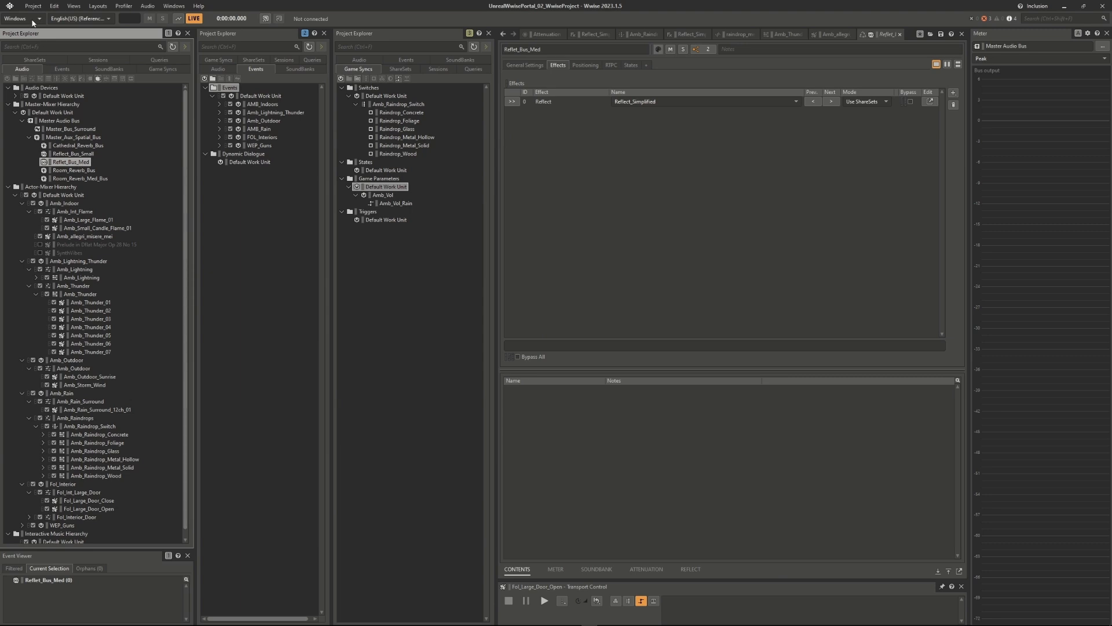
click(33, 6)
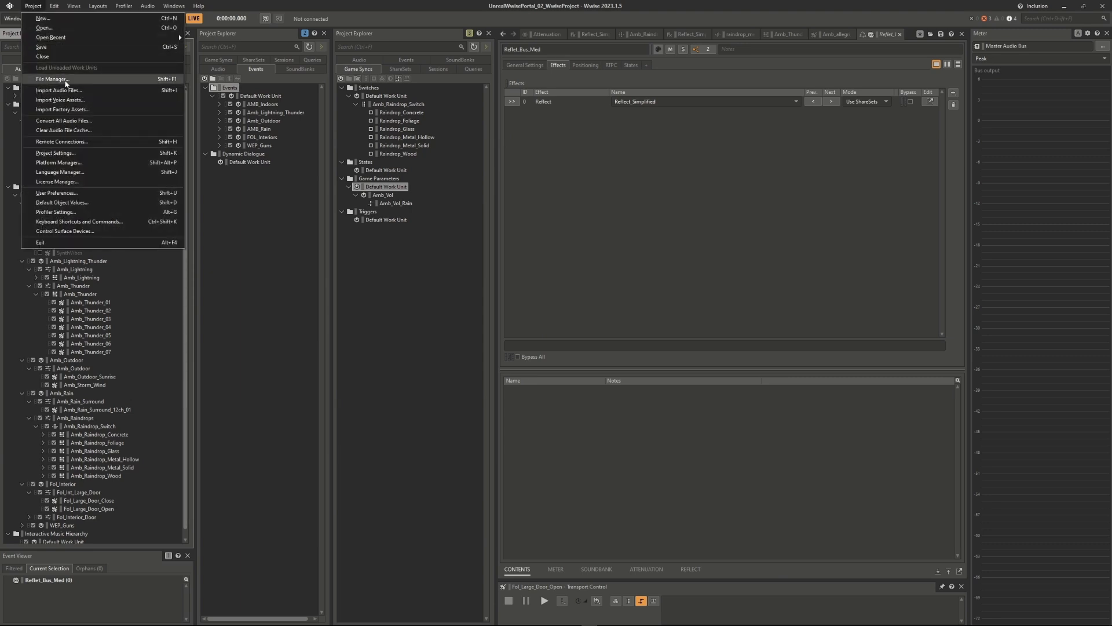
click(72, 111)
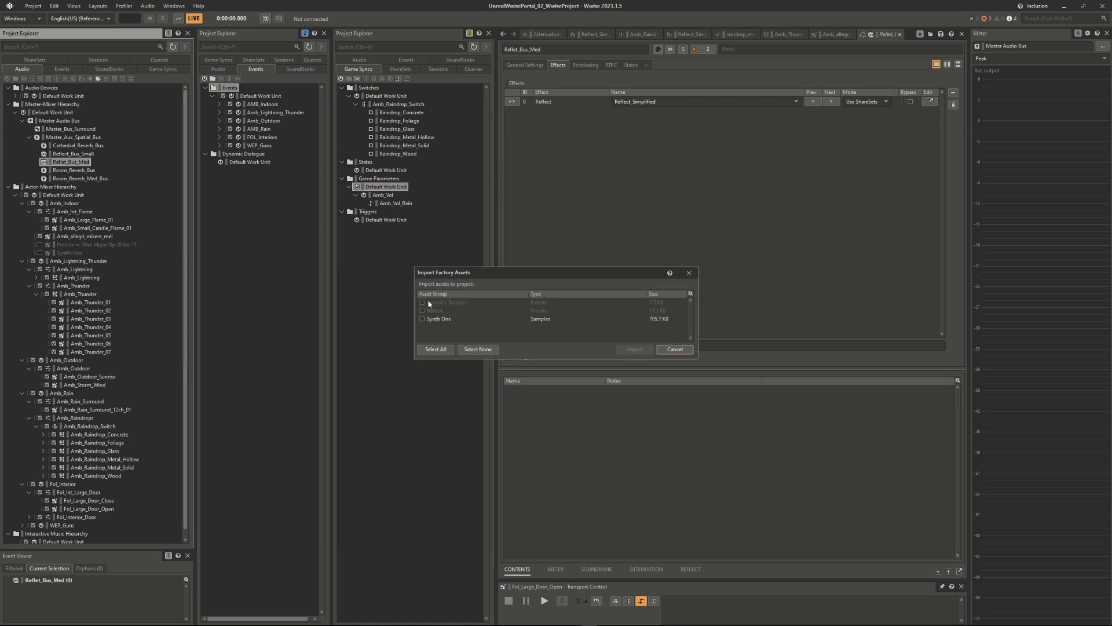
click(675, 350)
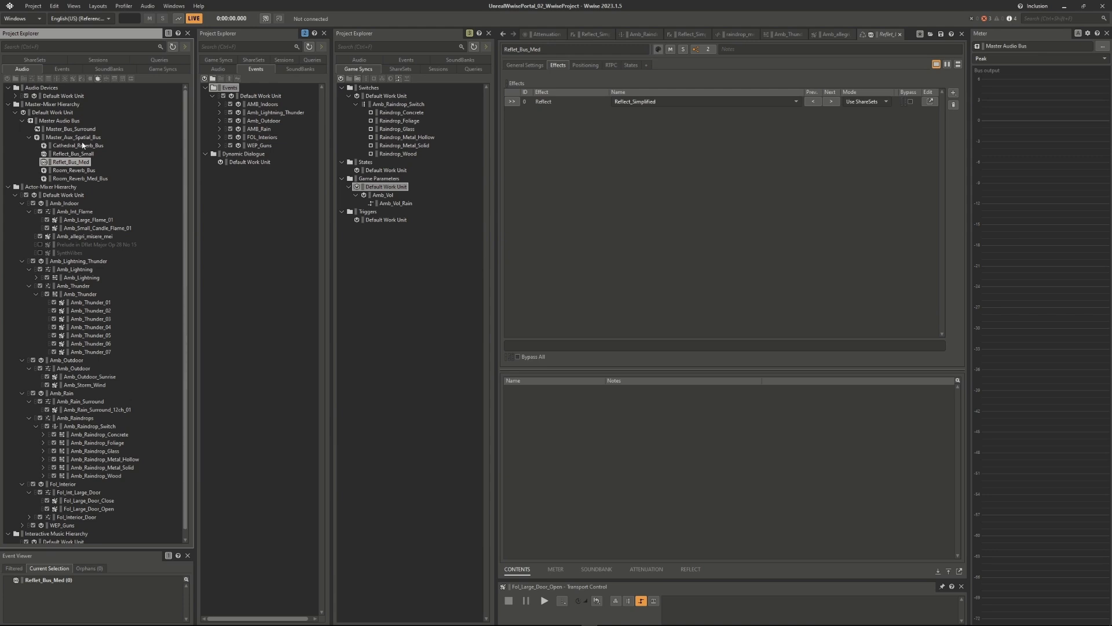
Examine the positioning options and custom attenuation curves of Reflect_Bus_Small, and select Reflet_Bus_Med.
click(91, 154)
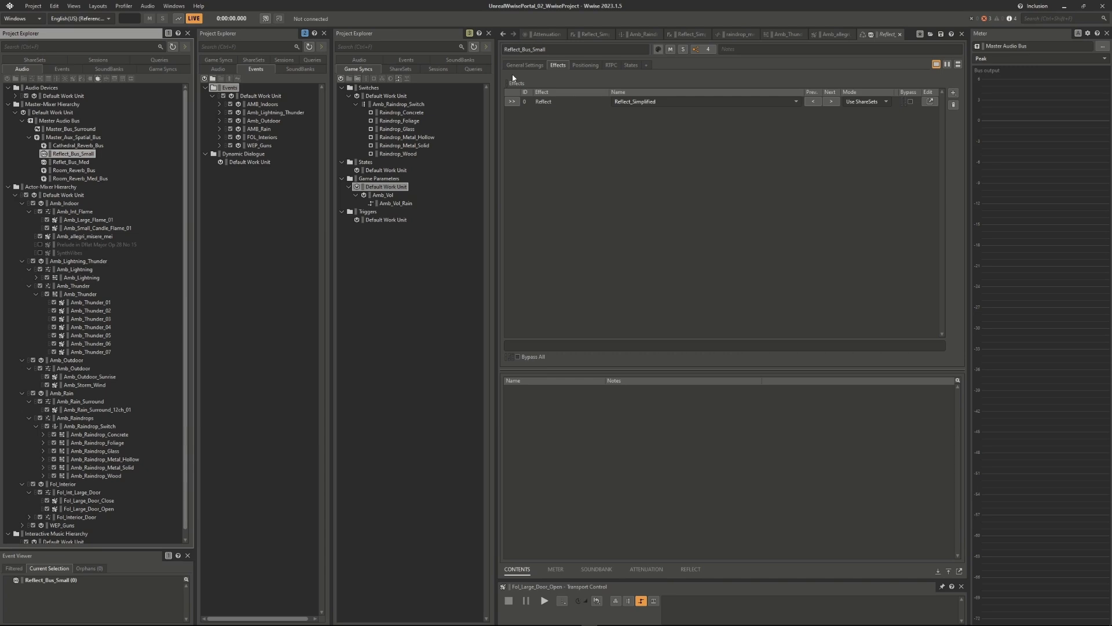
click(585, 65)
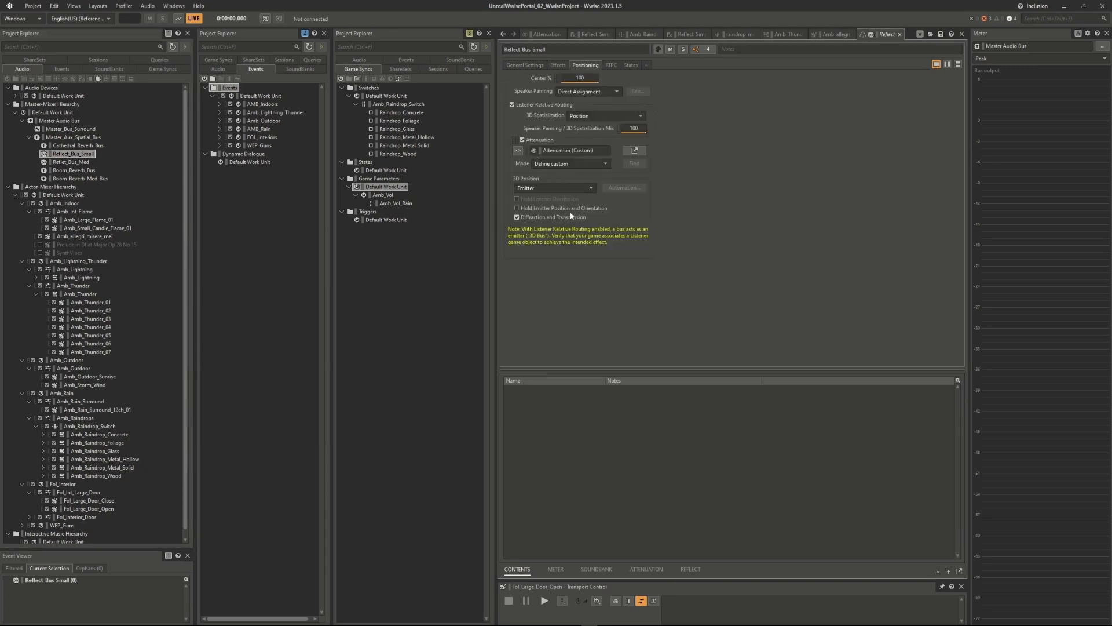
click(568, 150)
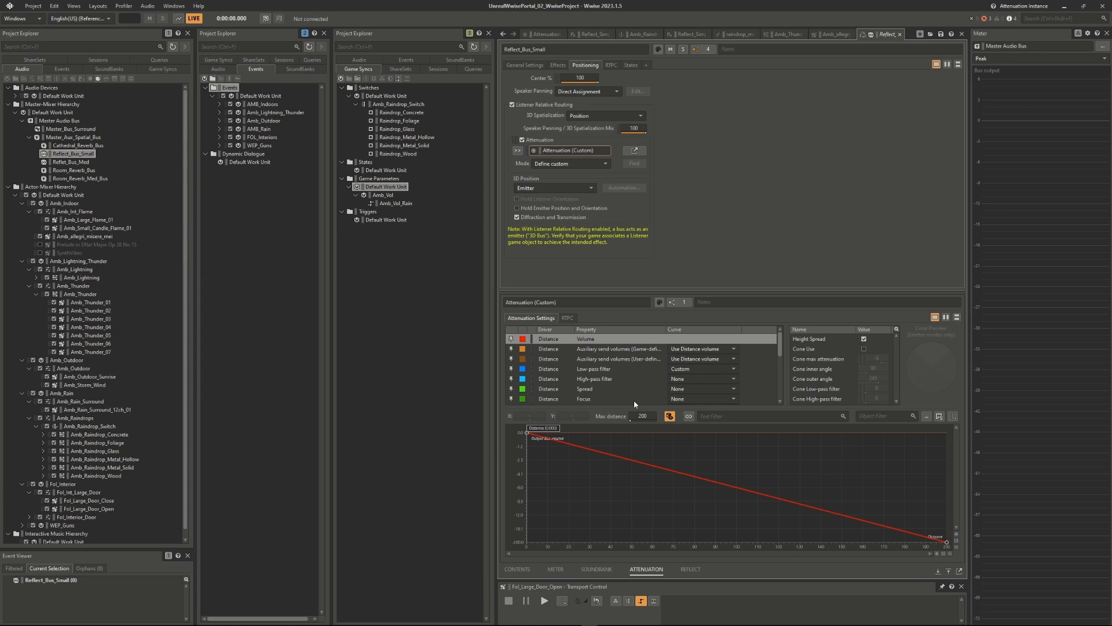
scroll(634, 401, down, 5)
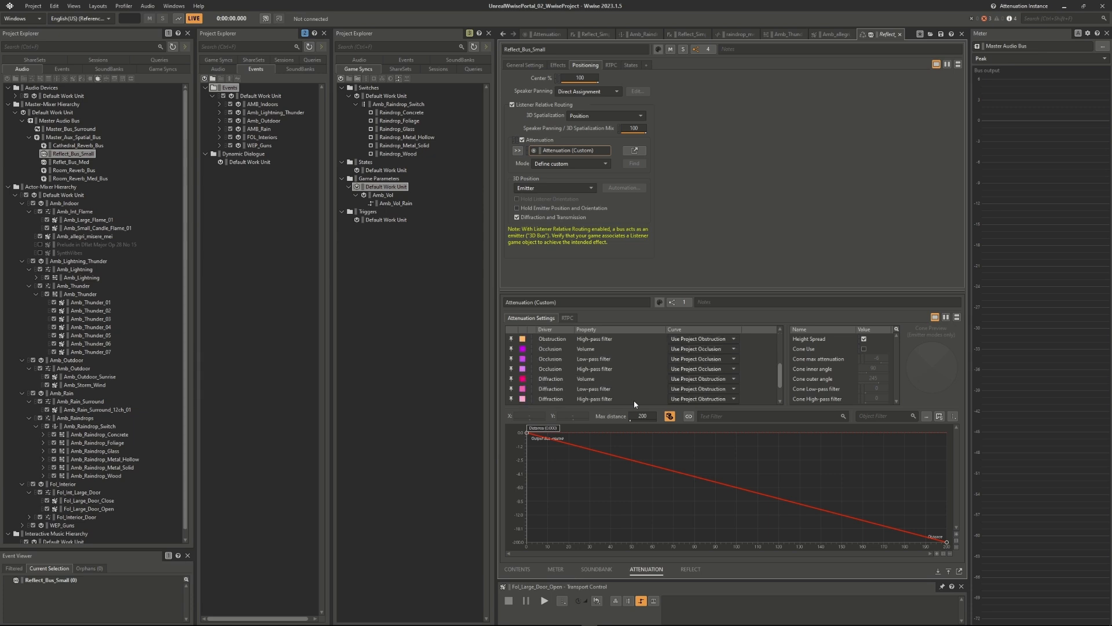
click(68, 163)
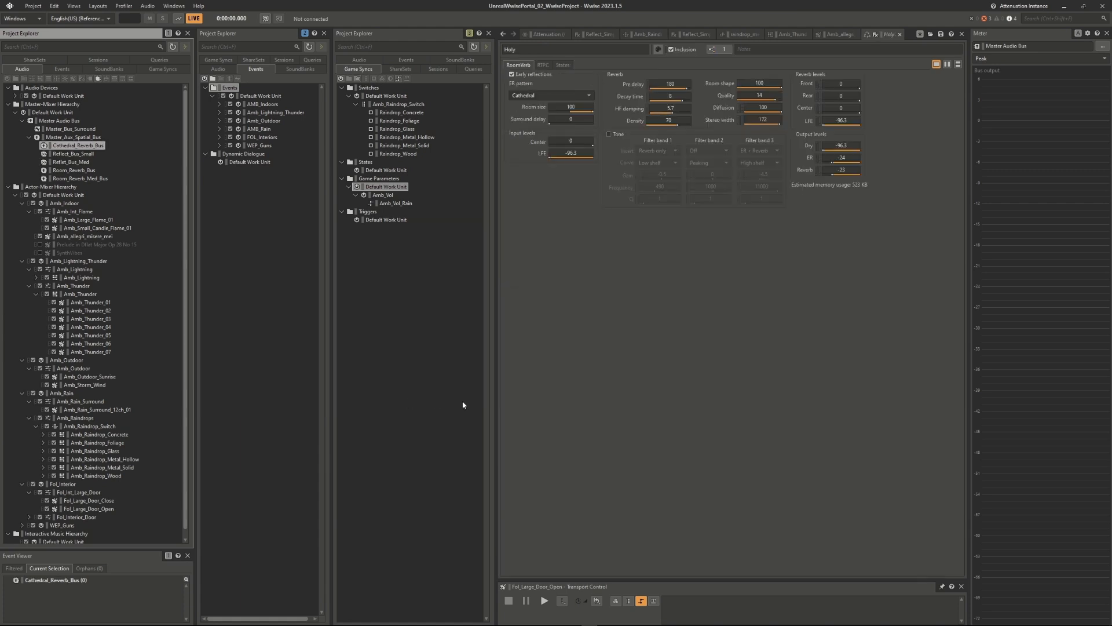
Open the Holy RoomVerb preset used by Cathedral_Reverb_Bus, and return to the project's audio hierarchy.
click(78, 147)
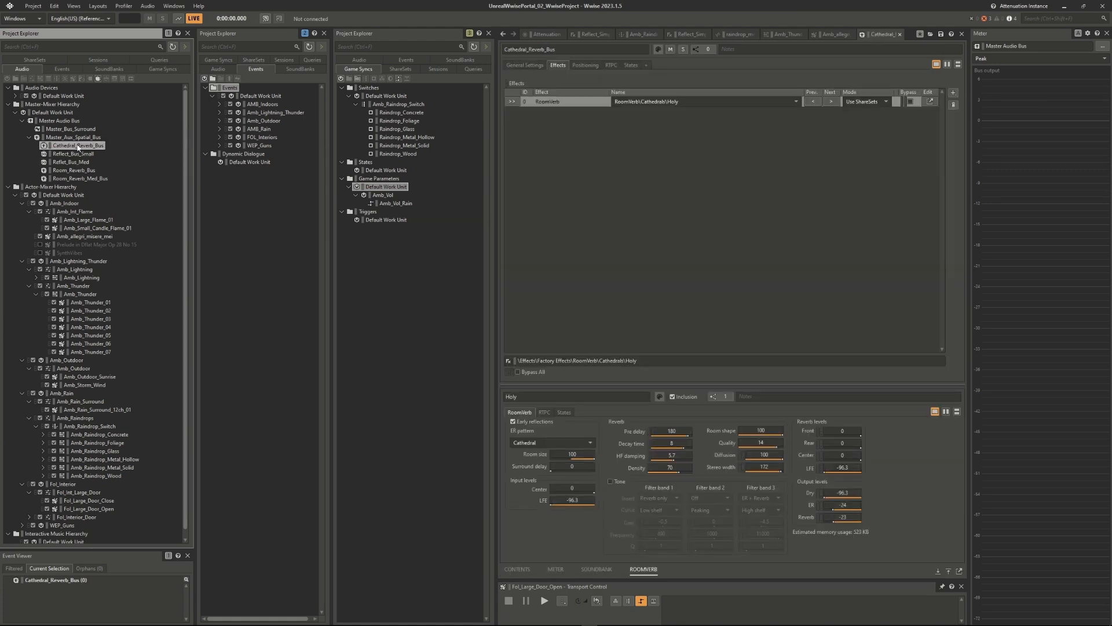
double_click(573, 102)
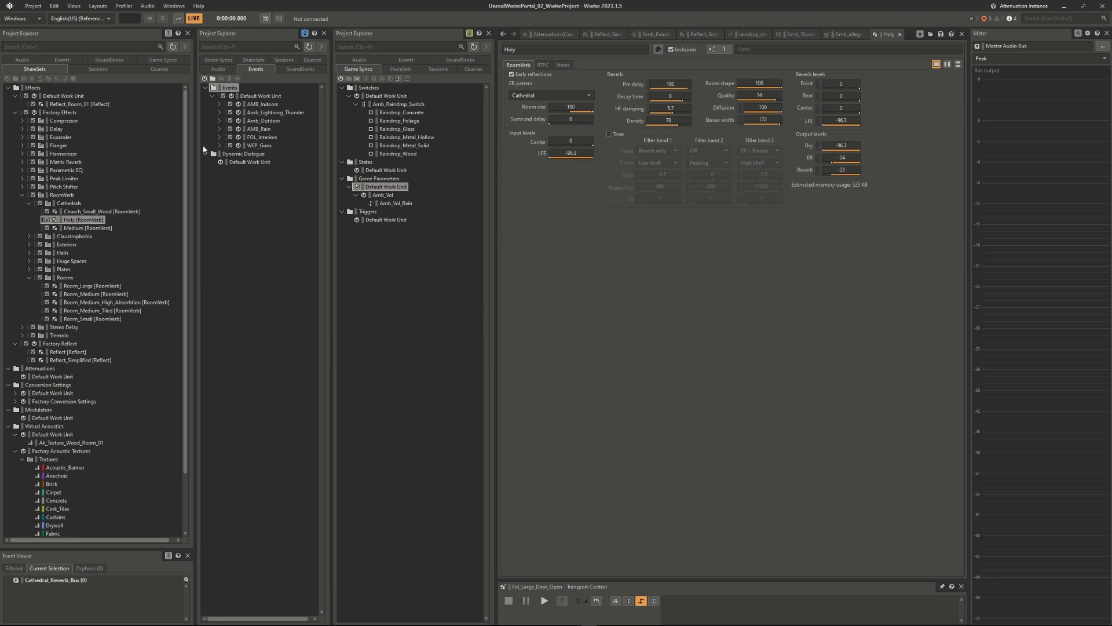
click(22, 60)
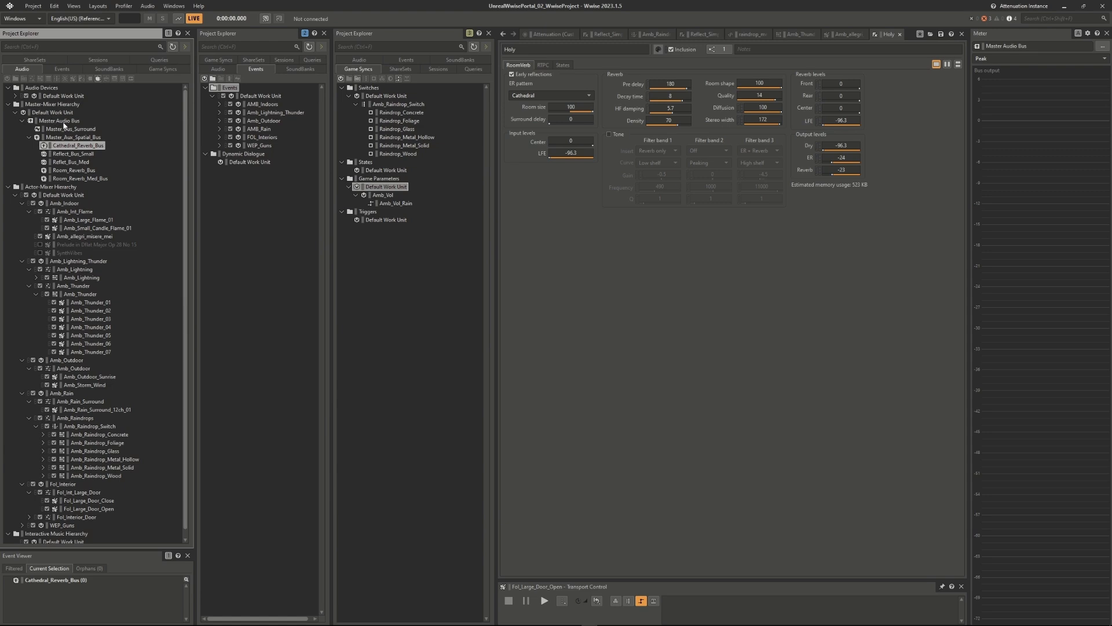
Review the general settings of Master_Bus_Surround and select the Amb_Vol_Rain game parameter.
click(67, 129)
click(525, 64)
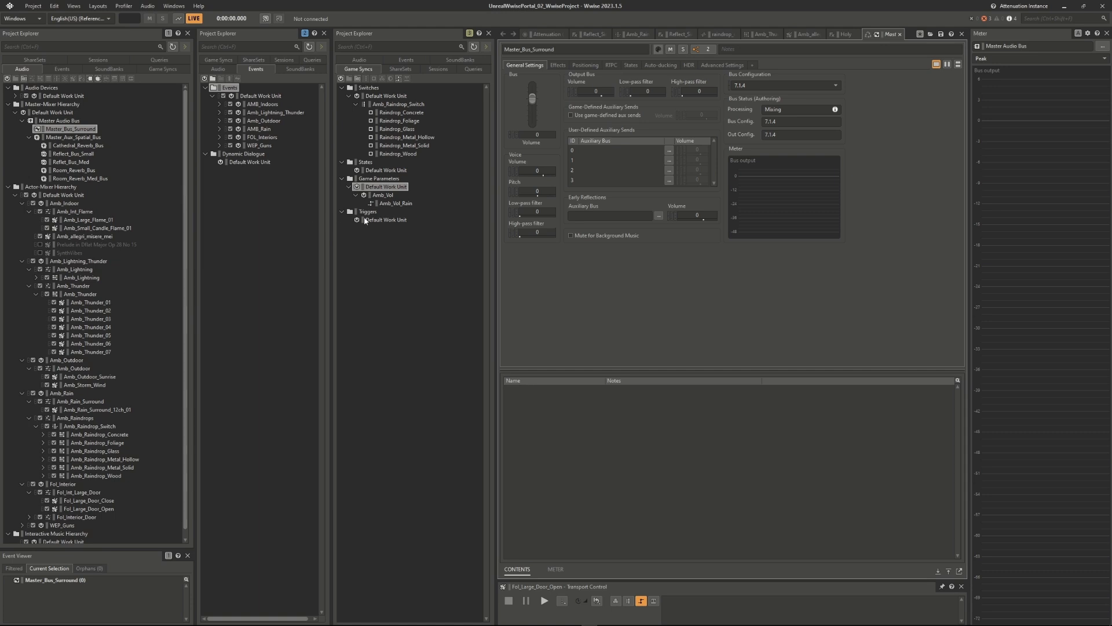
click(395, 204)
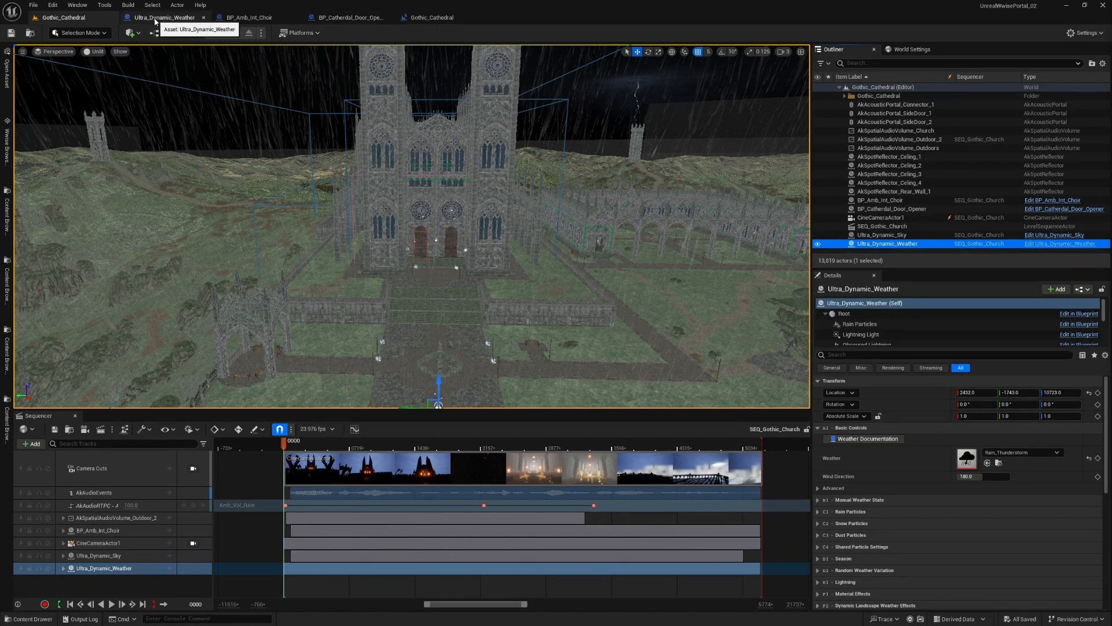
Switch to Unreal Engine and examine the component list of the Ultra_Dynamic_Weather blueprint.
click(155, 22)
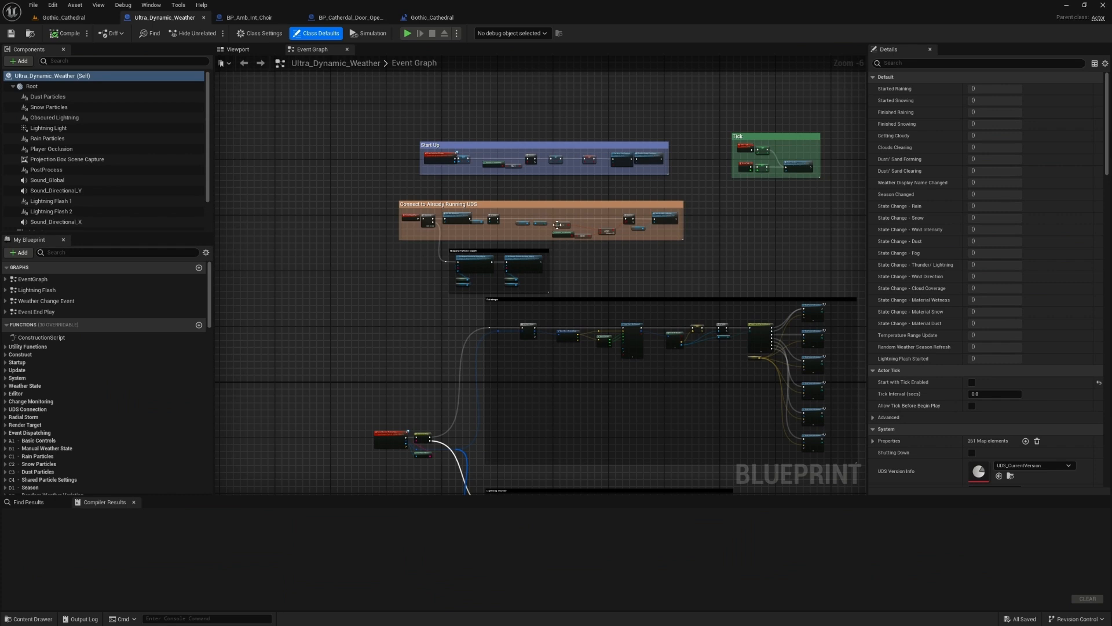
scroll(85, 134, down, 3)
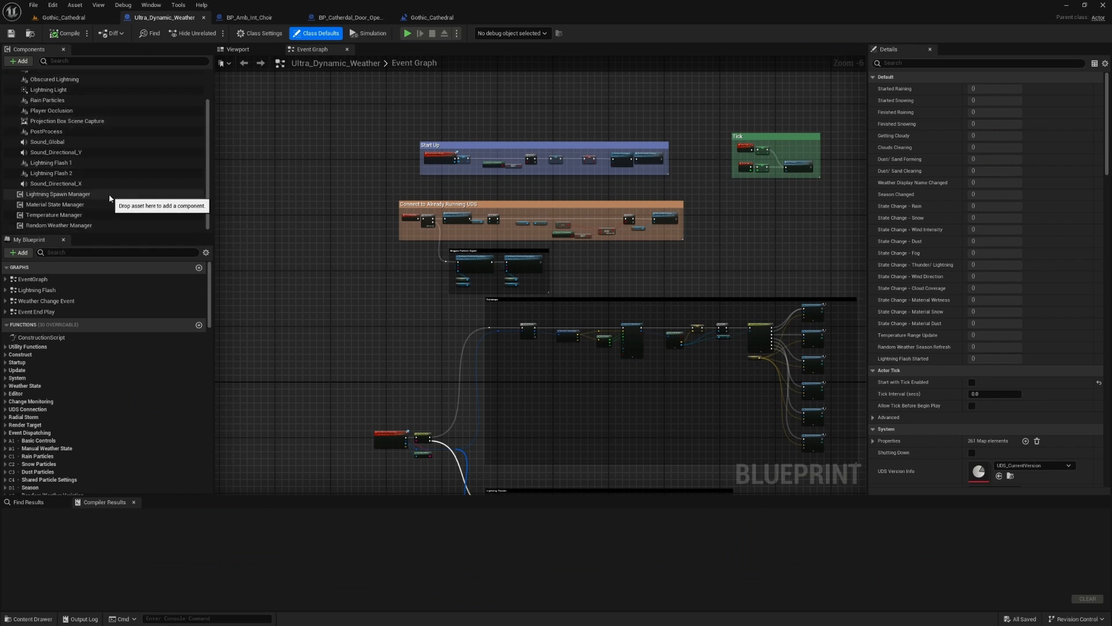
Examine the Event Receive Particle Data node and its Switch on String outputs for Rain and Lightning_Strike in the event graph.
scroll(110, 198, up, 3)
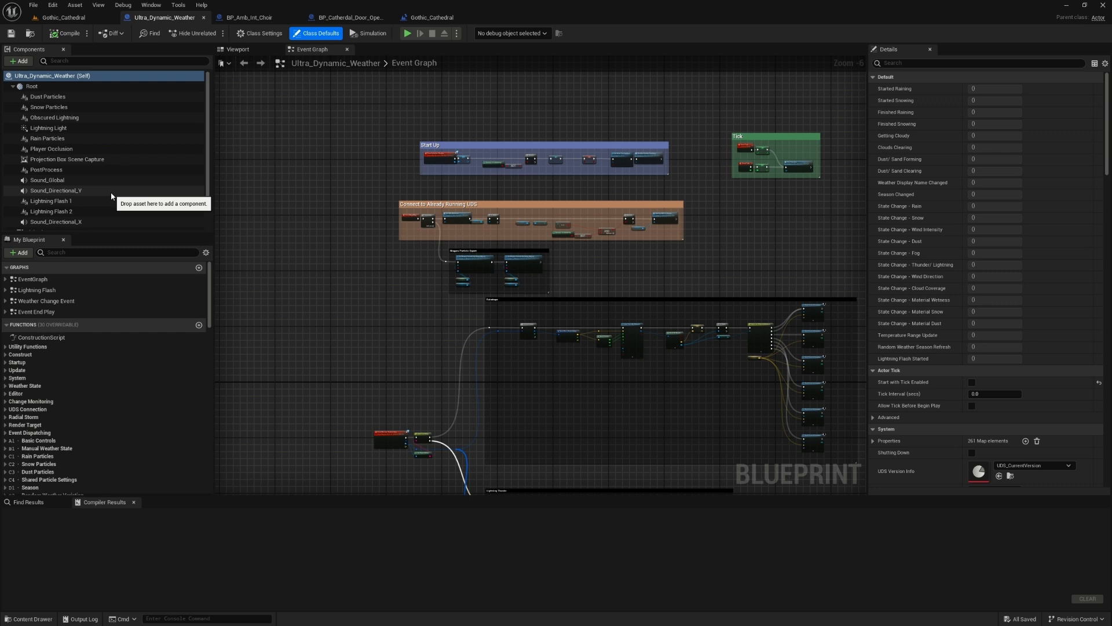
scroll(372, 328, up, 6)
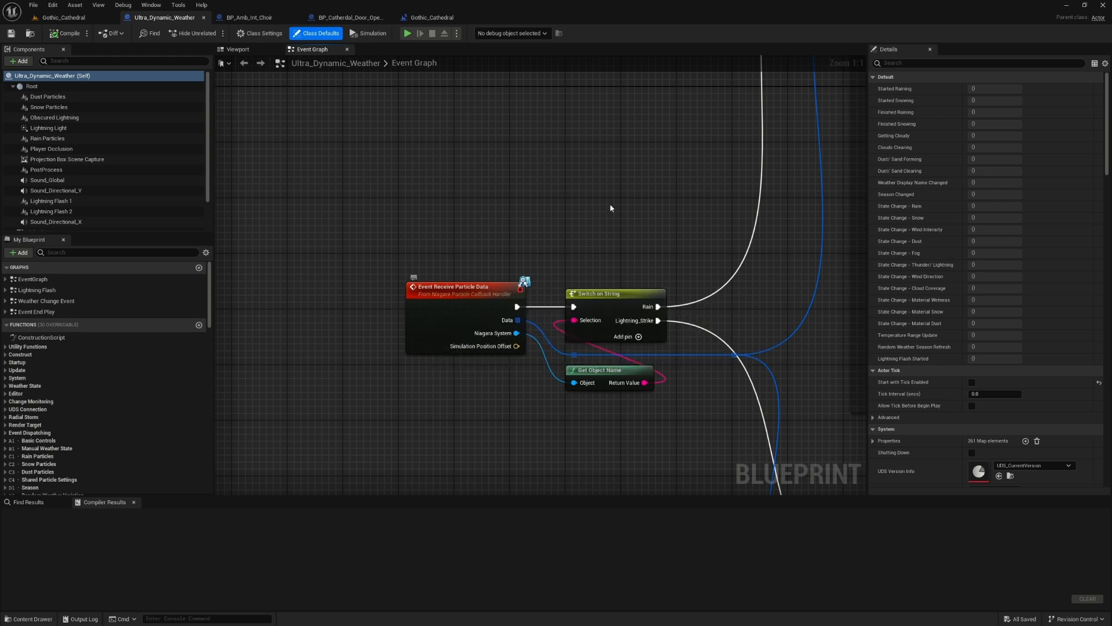
scroll(623, 171, down, 4)
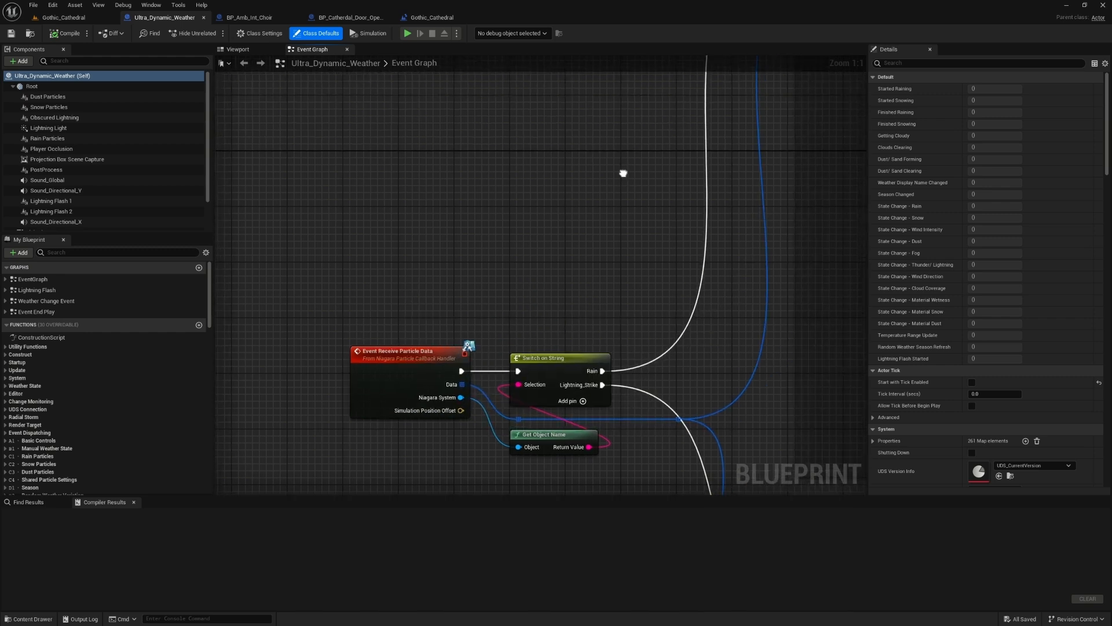
drag(655, 119, 376, 217)
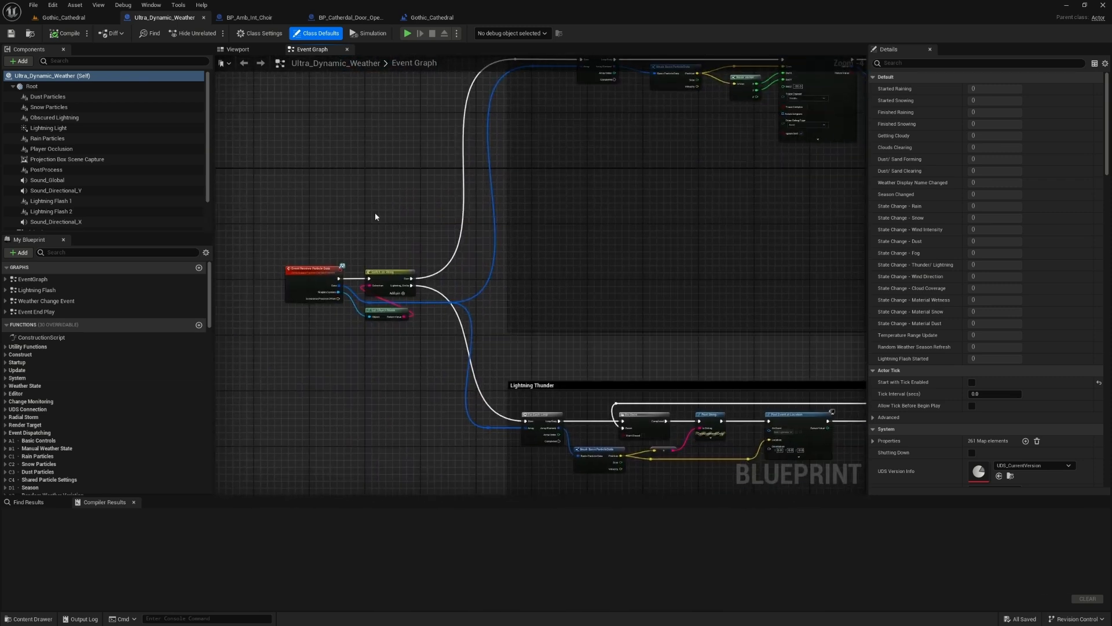
drag(388, 148, 467, 99)
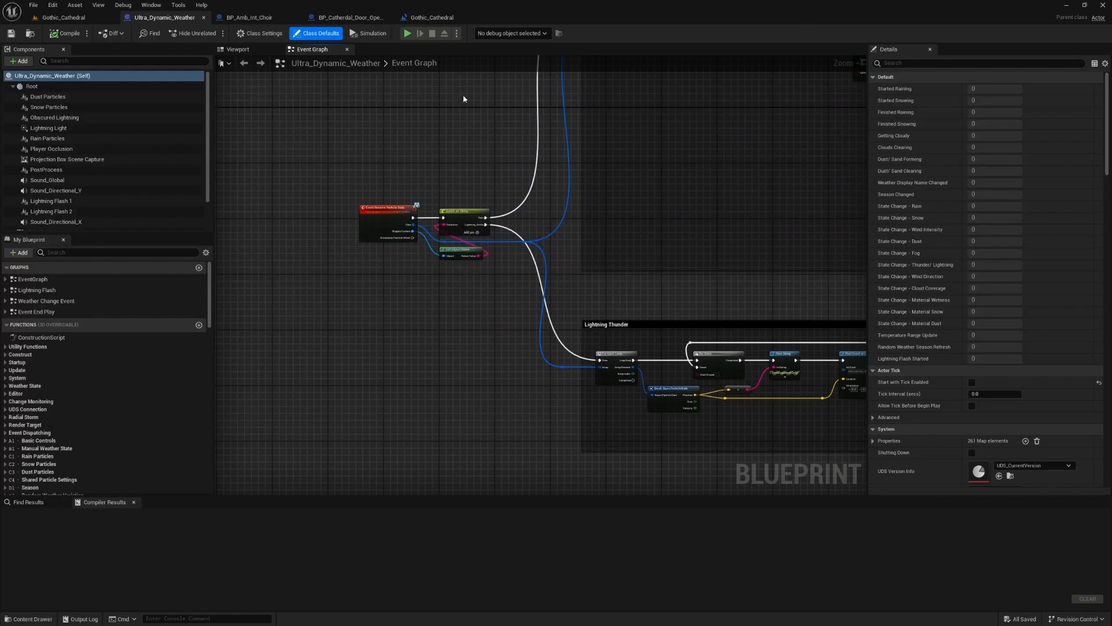
scroll(440, 236, up, 4)
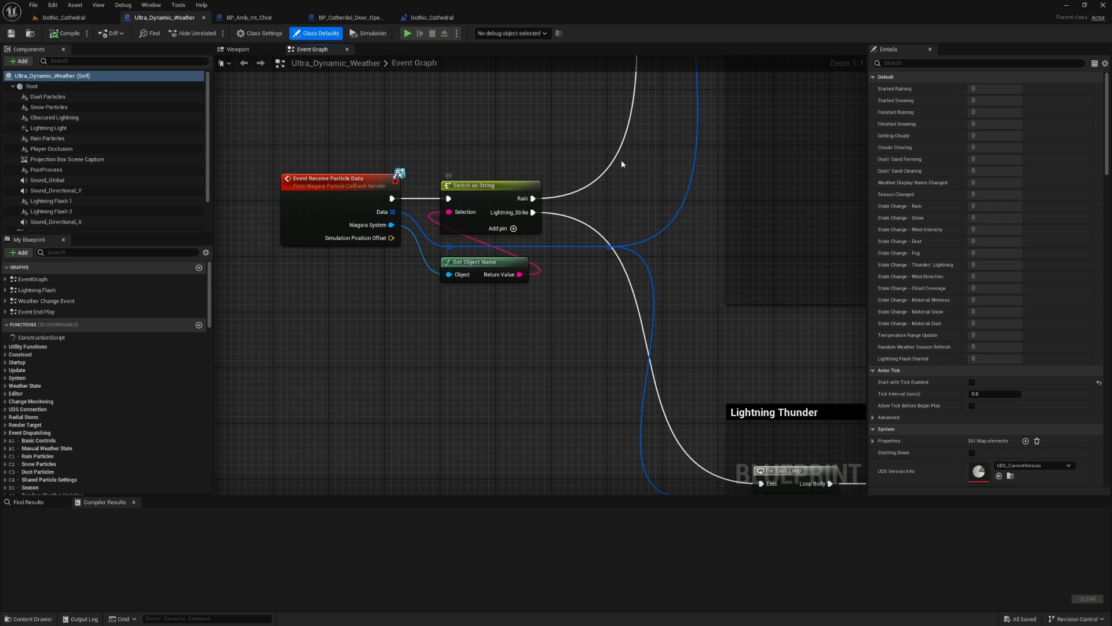
drag(623, 165, 568, 213)
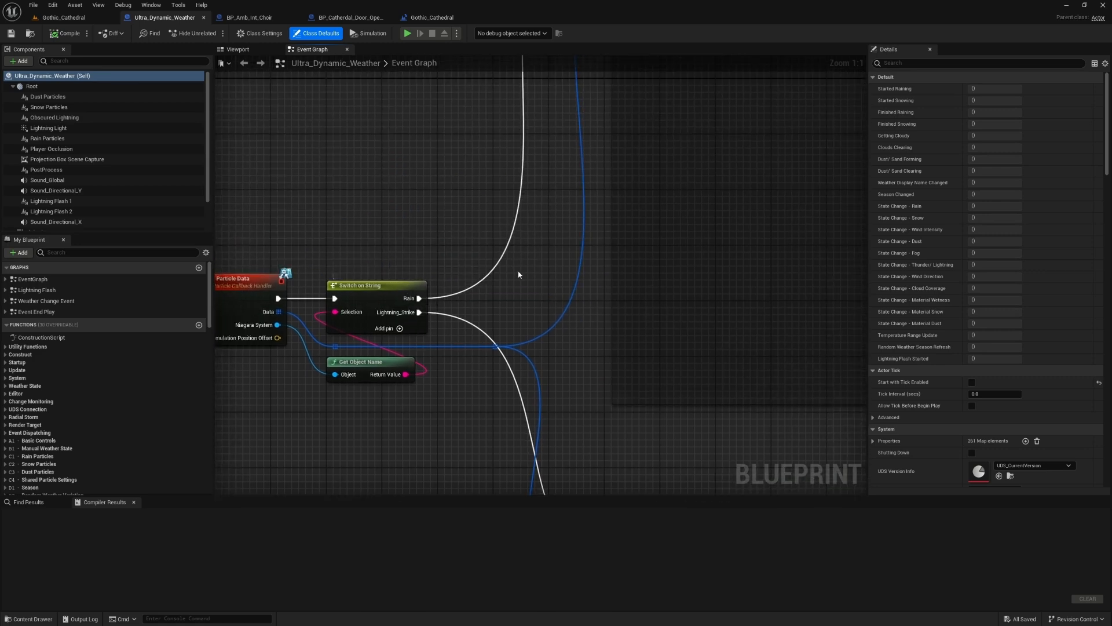
Follow the Rain branch through For Each Loop, Line Trace By Channel and Break Hit Result to the Switch on EPhysicalSurface node.
mouse_move(628, 129)
mouse_down()
mouse_move(576, 251)
mouse_move(594, 157)
mouse_move(398, 312)
mouse_up()
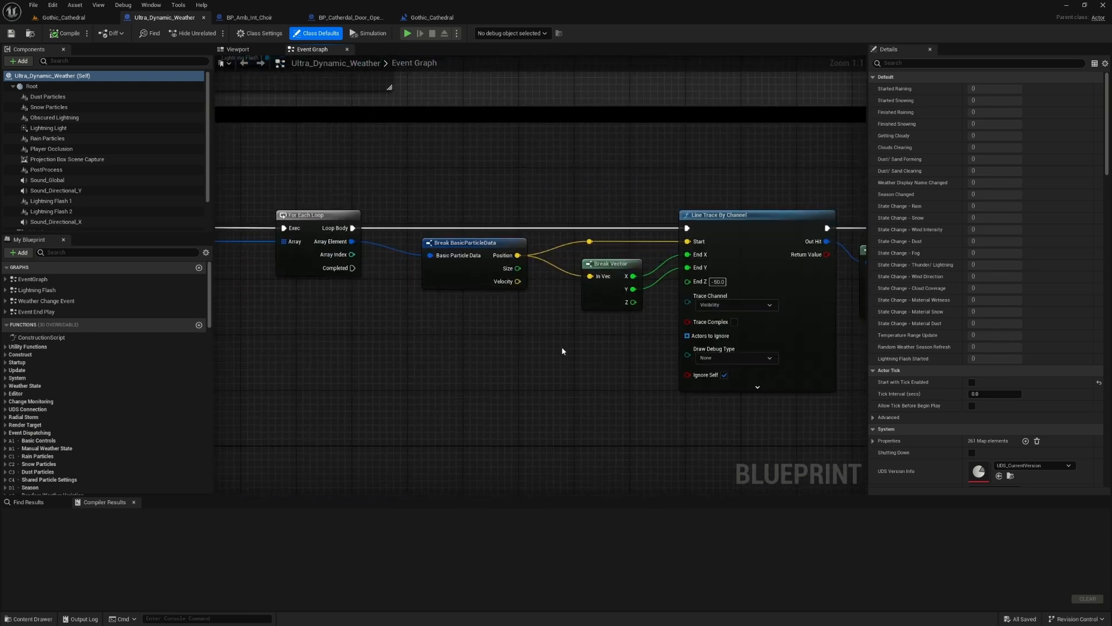
drag(577, 352, 523, 348)
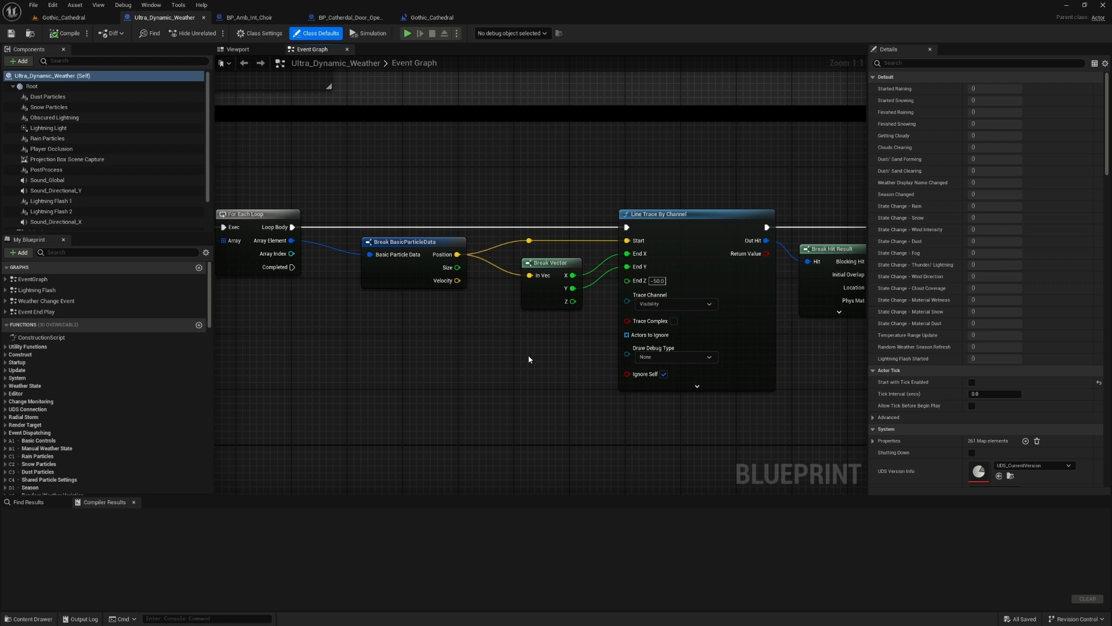
mouse_move(582, 370)
mouse_down()
mouse_move(432, 333)
mouse_move(410, 358)
mouse_up()
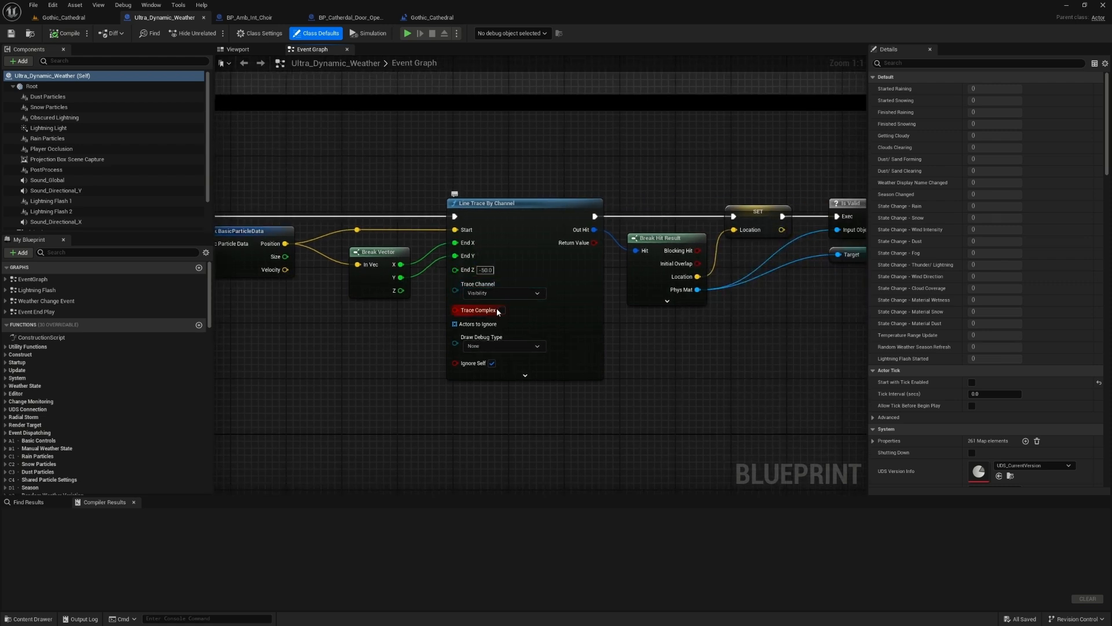
drag(703, 362, 423, 343)
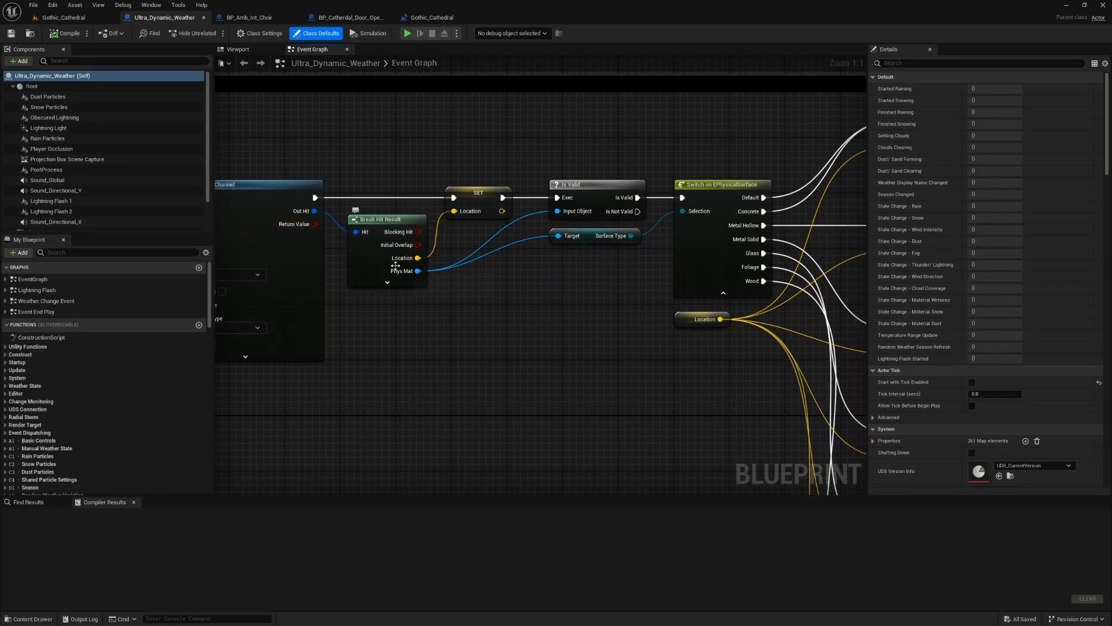
drag(551, 288, 344, 303)
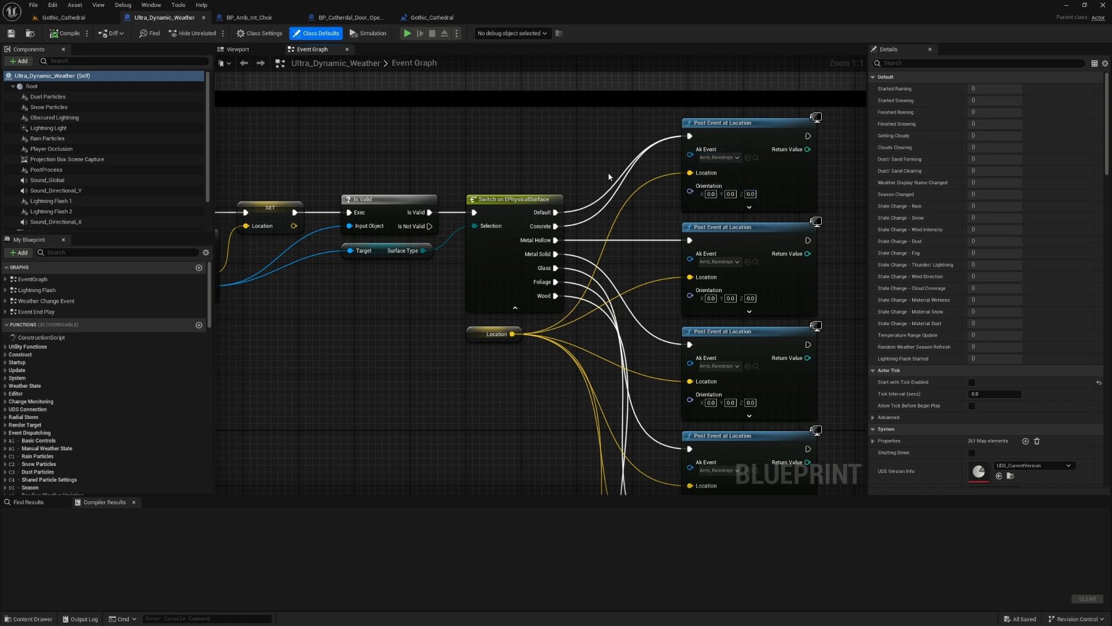
Review the Post Event at Location nodes that play a raindrop event for each physical surface type.
drag(609, 173, 454, 171)
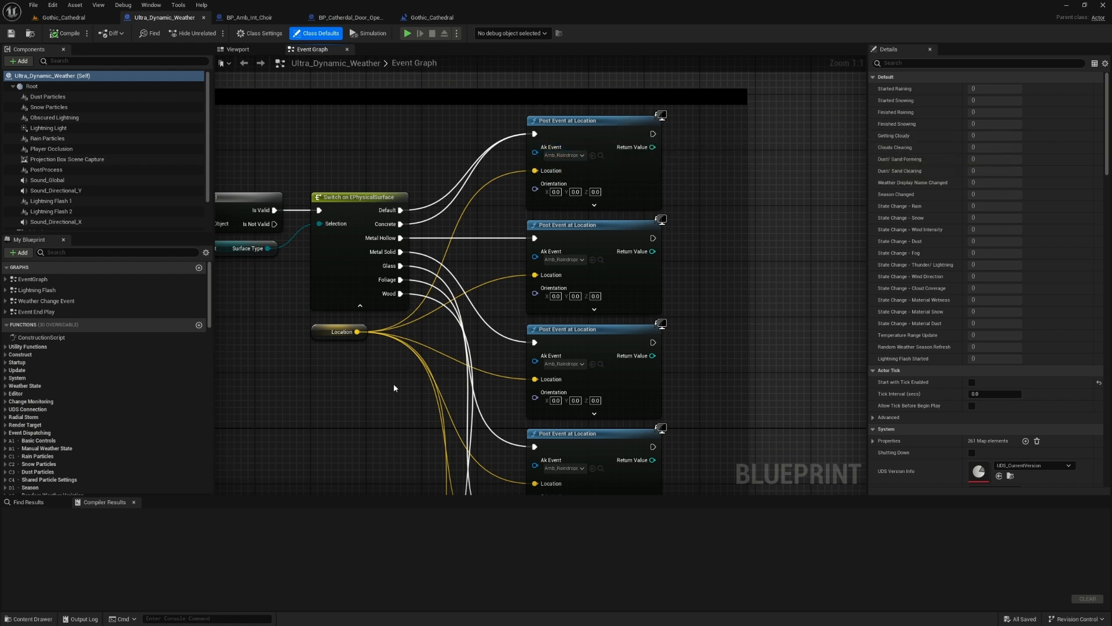
drag(394, 387, 383, 353)
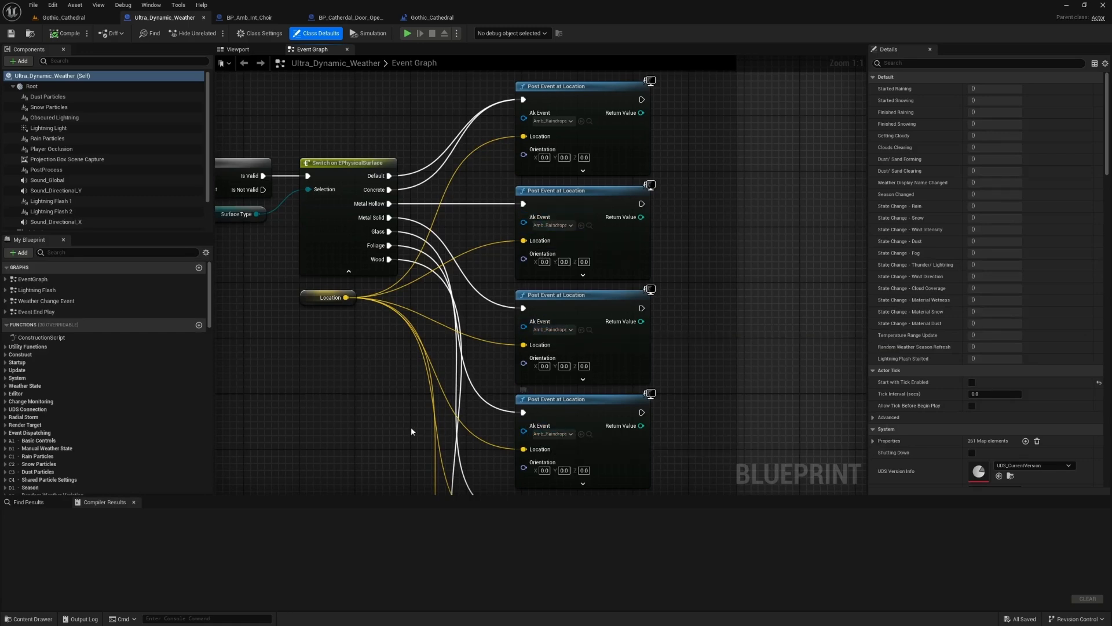
drag(358, 385, 377, 256)
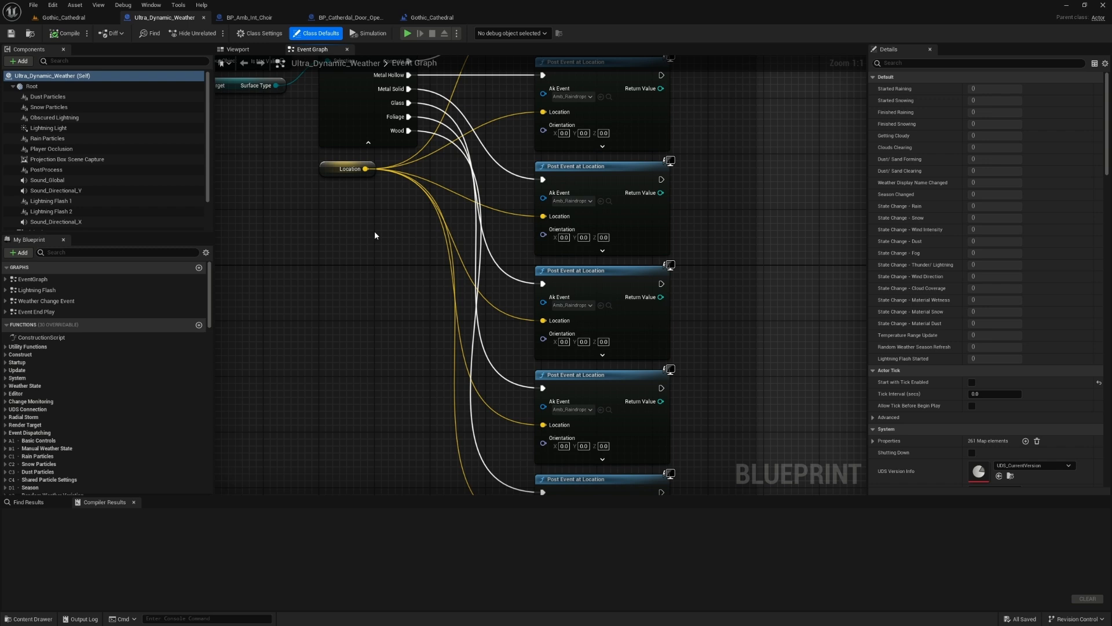
scroll(362, 218, down, 2)
Trace the Lightning_Strike output into the Lightning Thunder section and follow its nodes to the Post Event at Location node.
drag(362, 219, 368, 365)
drag(323, 402, 693, 209)
scroll(371, 221, down, 4)
scroll(452, 267, up, 4)
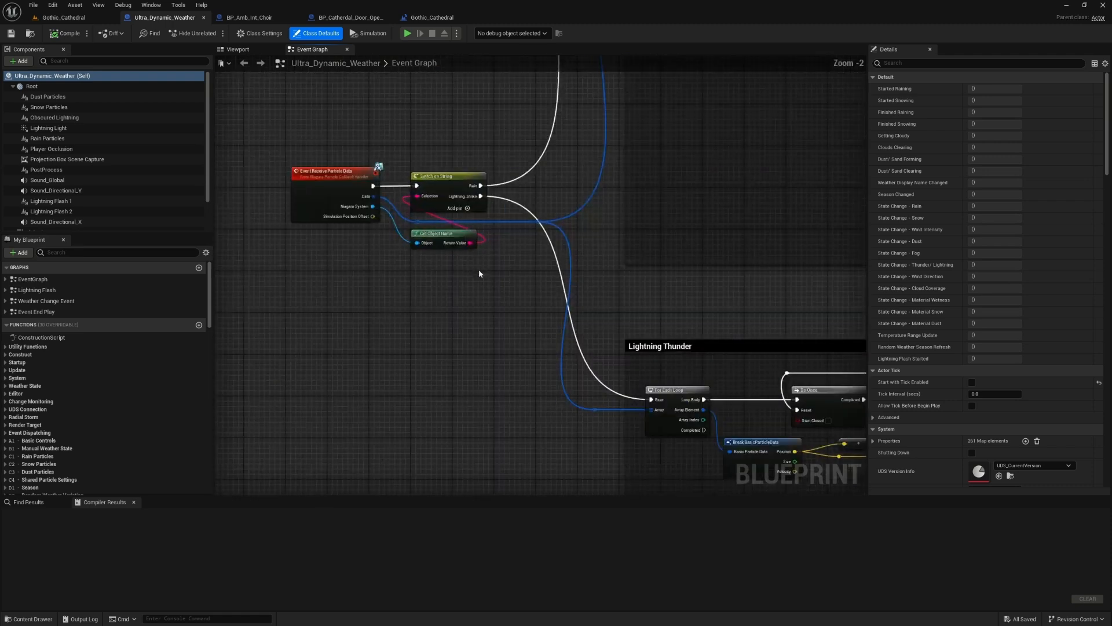
drag(670, 318, 456, 194)
scroll(448, 294, up, 2)
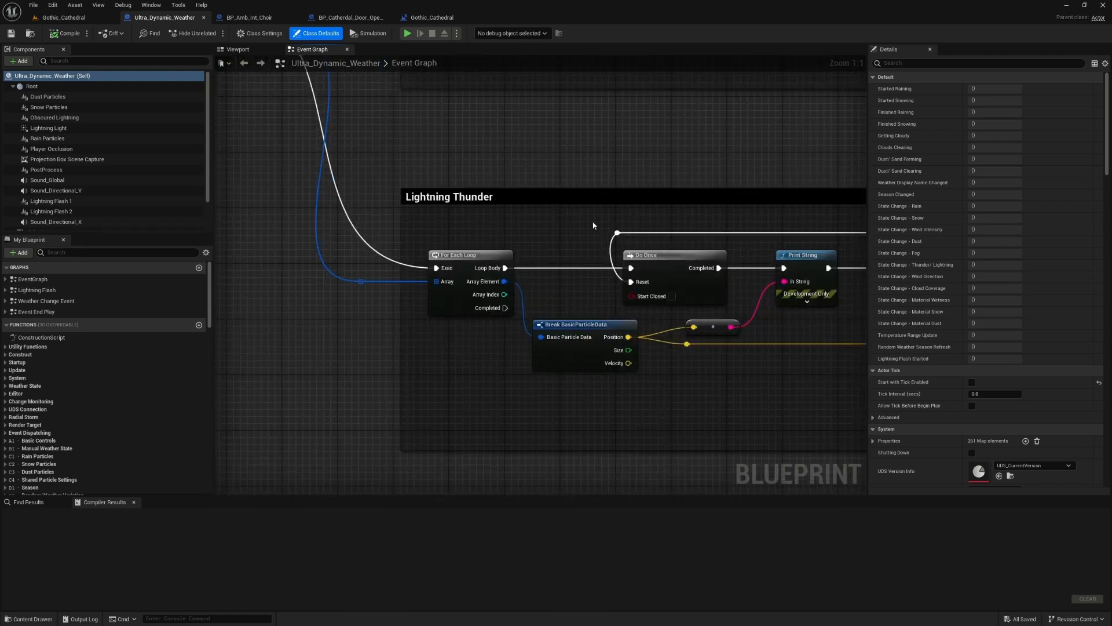
drag(668, 281, 410, 257)
drag(688, 288, 470, 326)
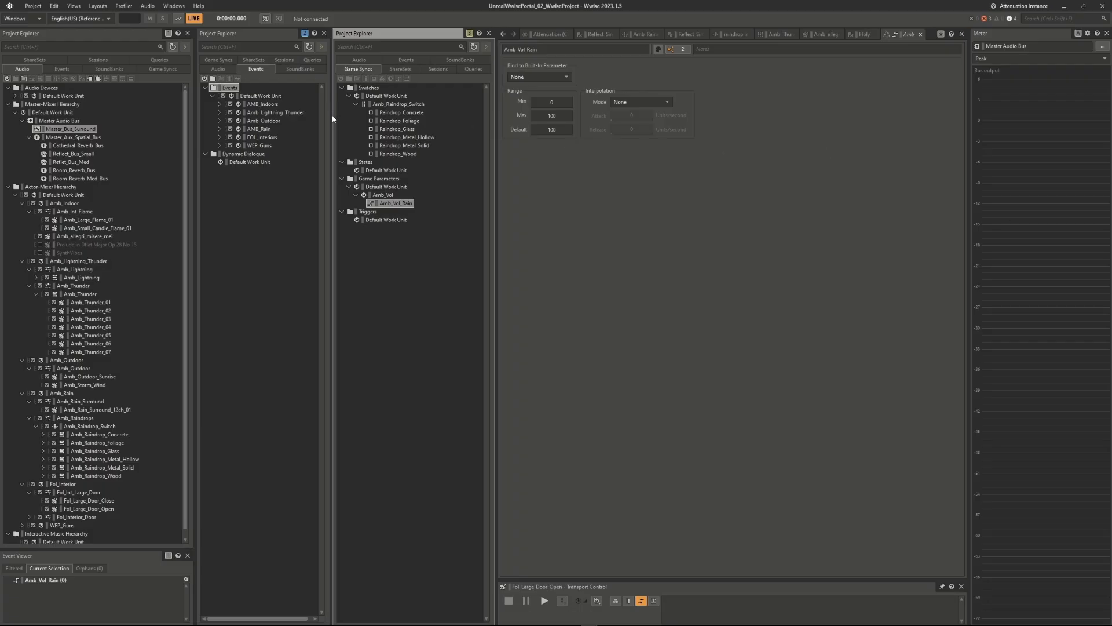
Switch to Wwise and review the Amb_Lightning event's Play actions for the Amb_Lightning and Amb_Thunder targets.
double_click(261, 113)
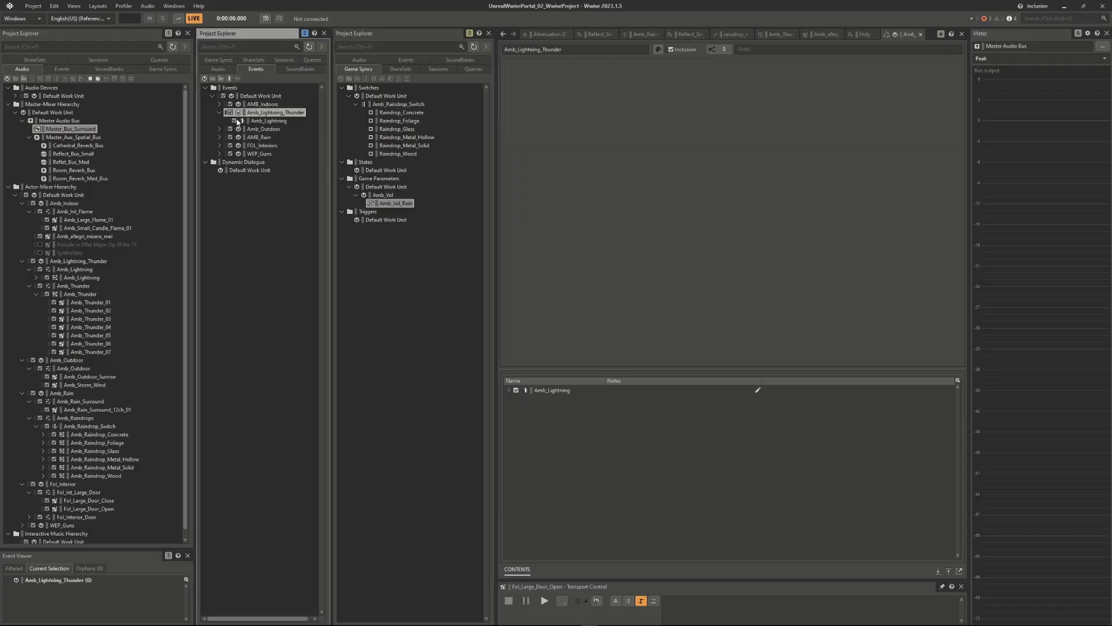
click(262, 121)
double_click(278, 122)
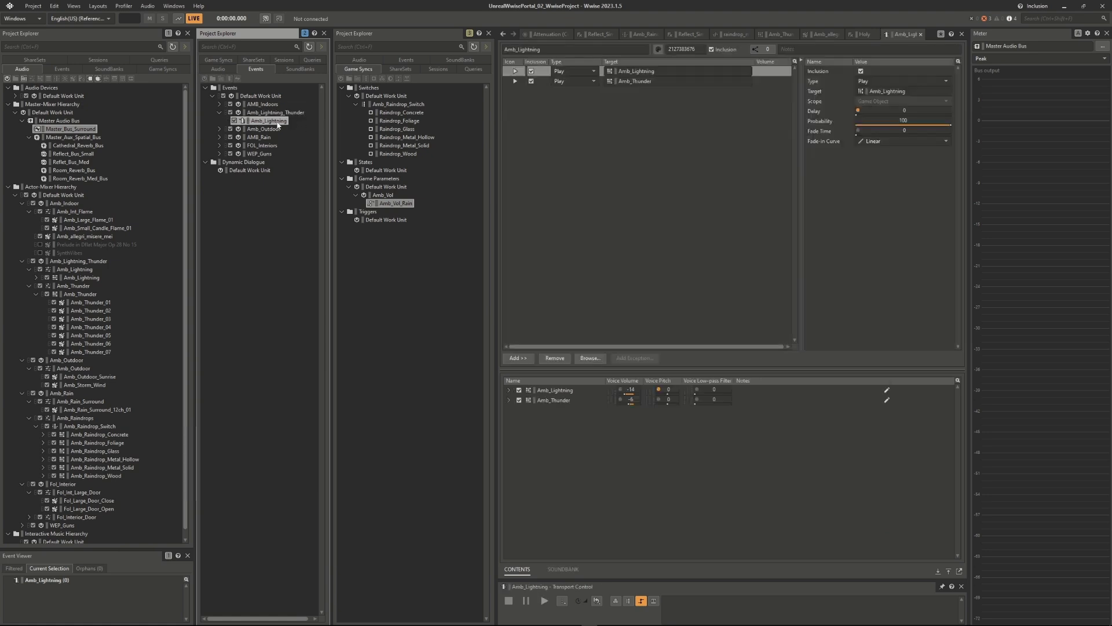
click(545, 84)
click(546, 72)
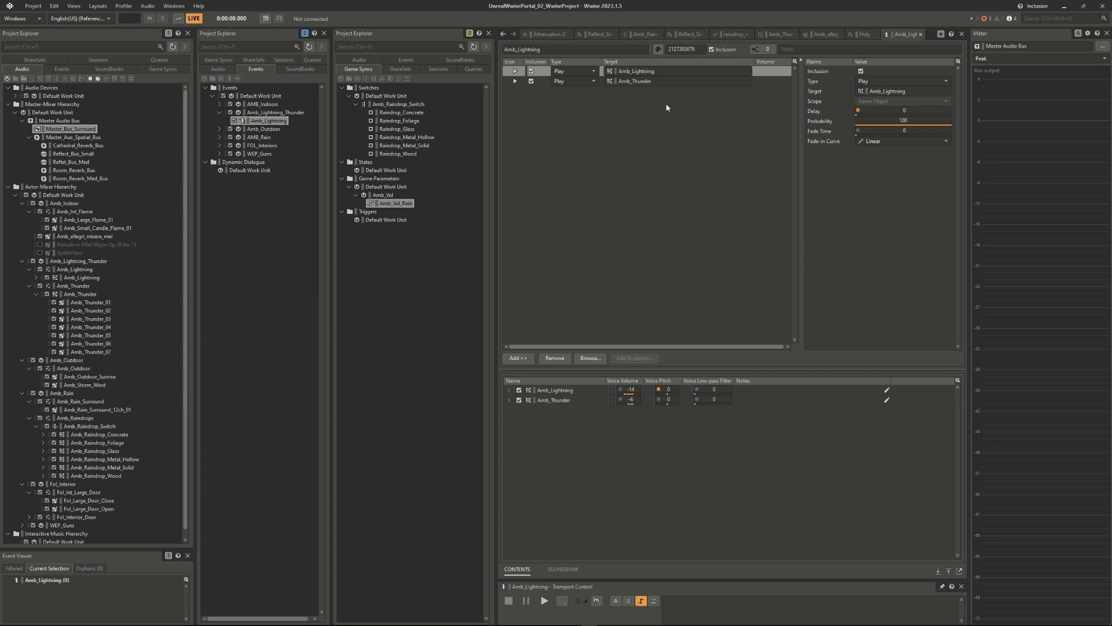
Switch back to Unreal Engine and examine the Do Once, Post Event at Location and Delay loop in the Lightning Thunder section.
click(1064, 8)
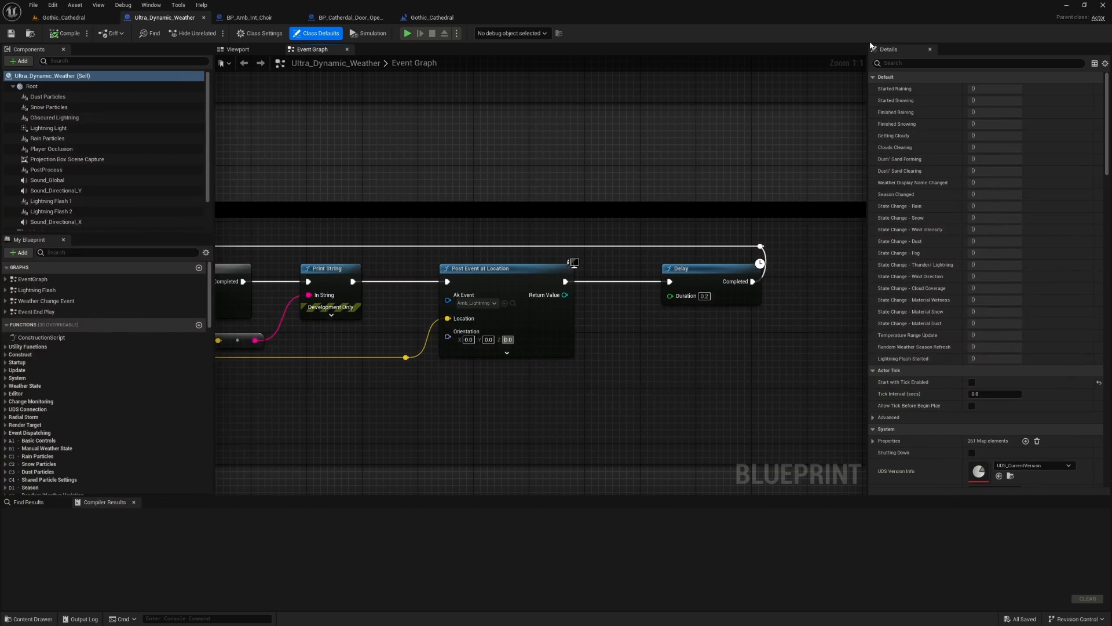
drag(498, 167, 600, 114)
scroll(601, 114, down, 1)
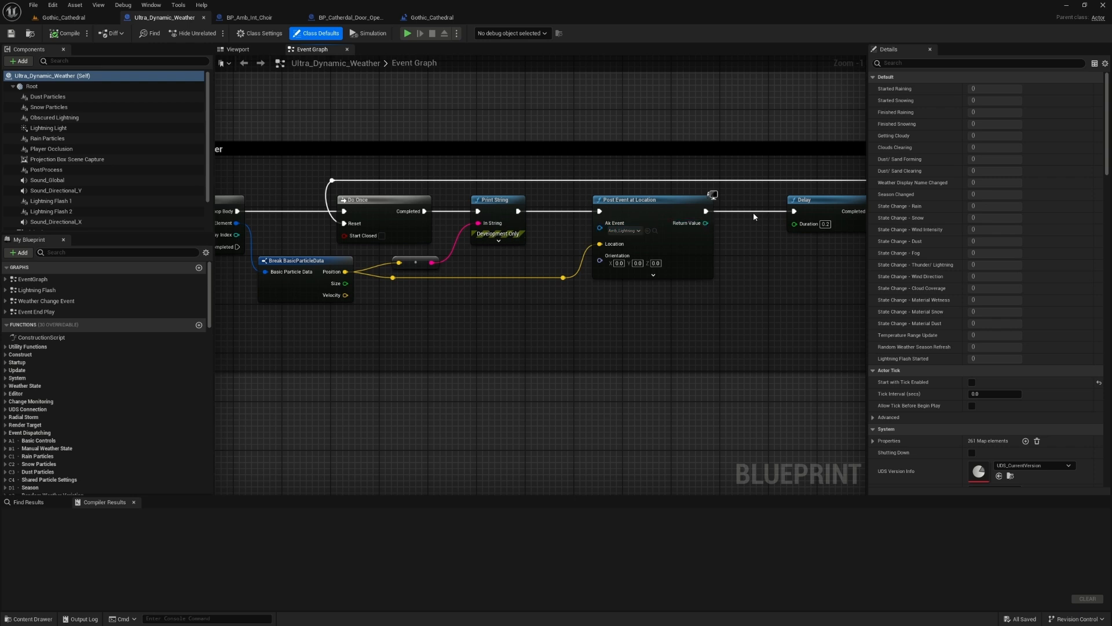
drag(763, 257, 616, 287)
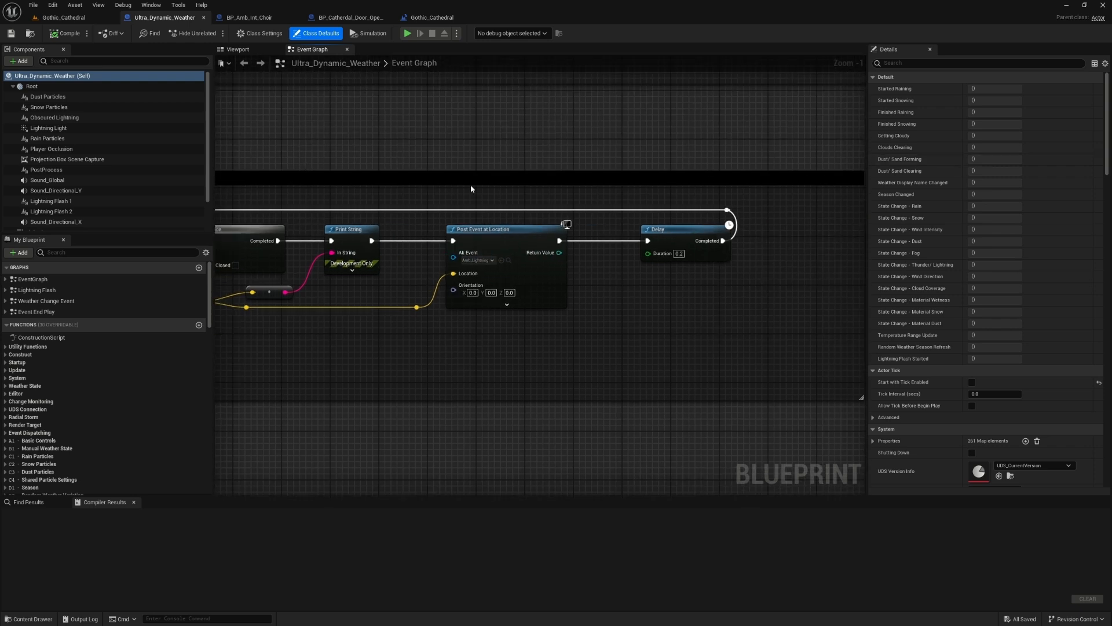
scroll(594, 164, down, 2)
drag(426, 234, 696, 239)
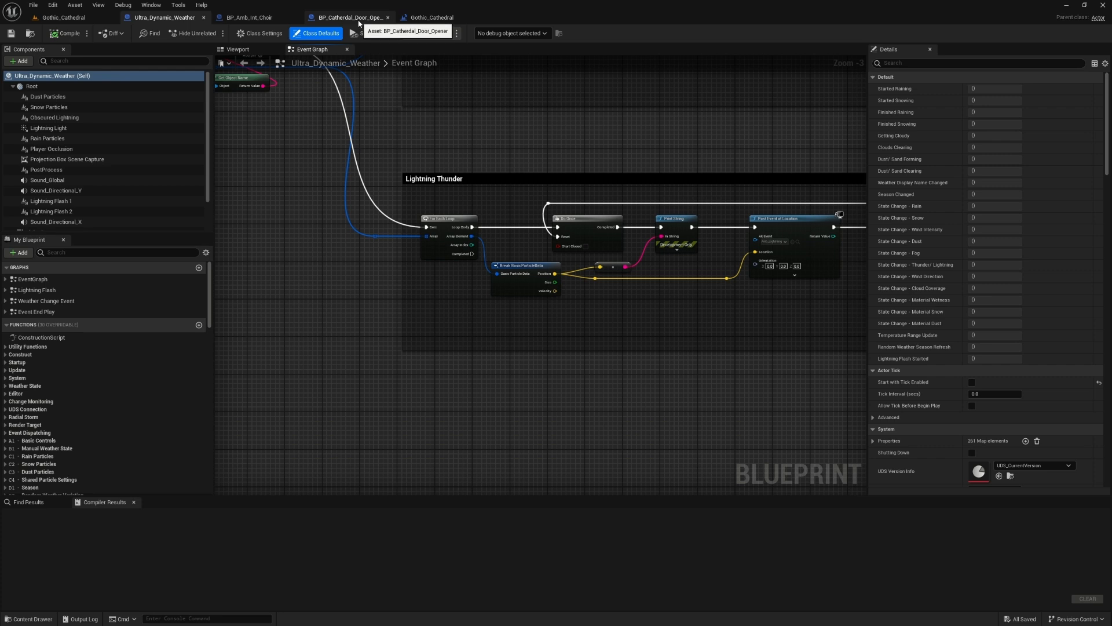
Inspect the Ak component of BP_Amb_Int_Choir and select the actor's AkAudioEvents section in the SEQ_Gothic_Church sequence.
click(249, 18)
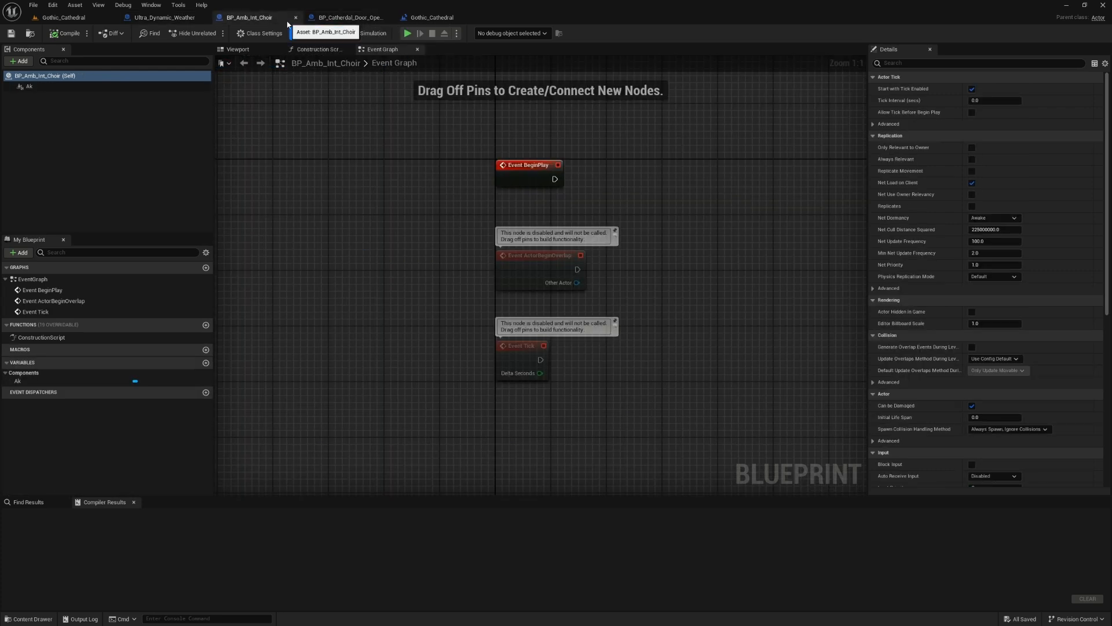
click(50, 87)
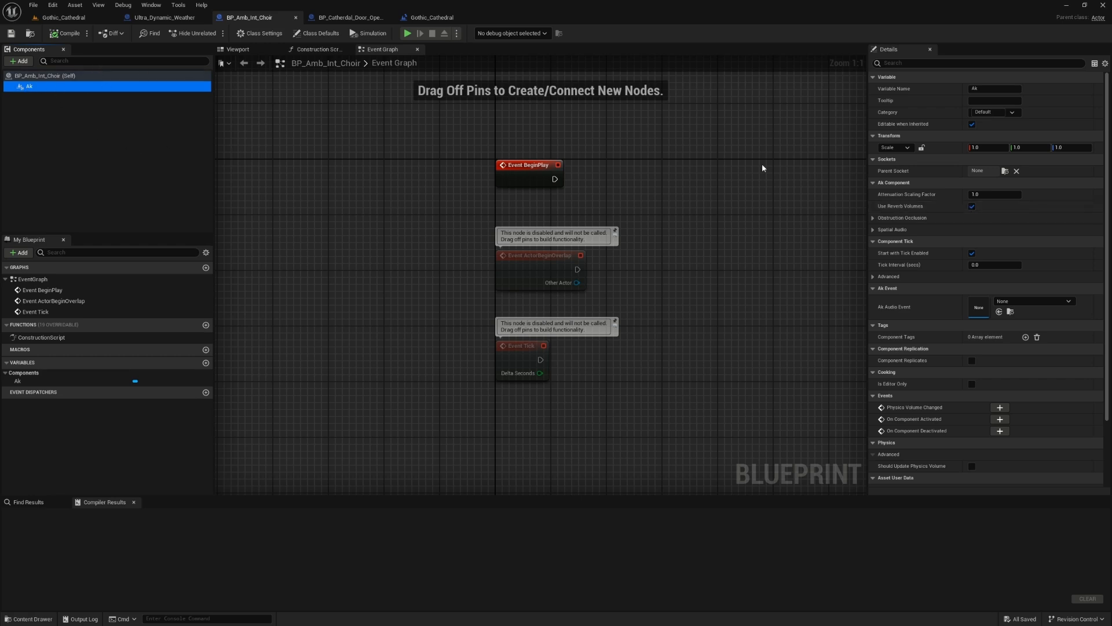
click(58, 18)
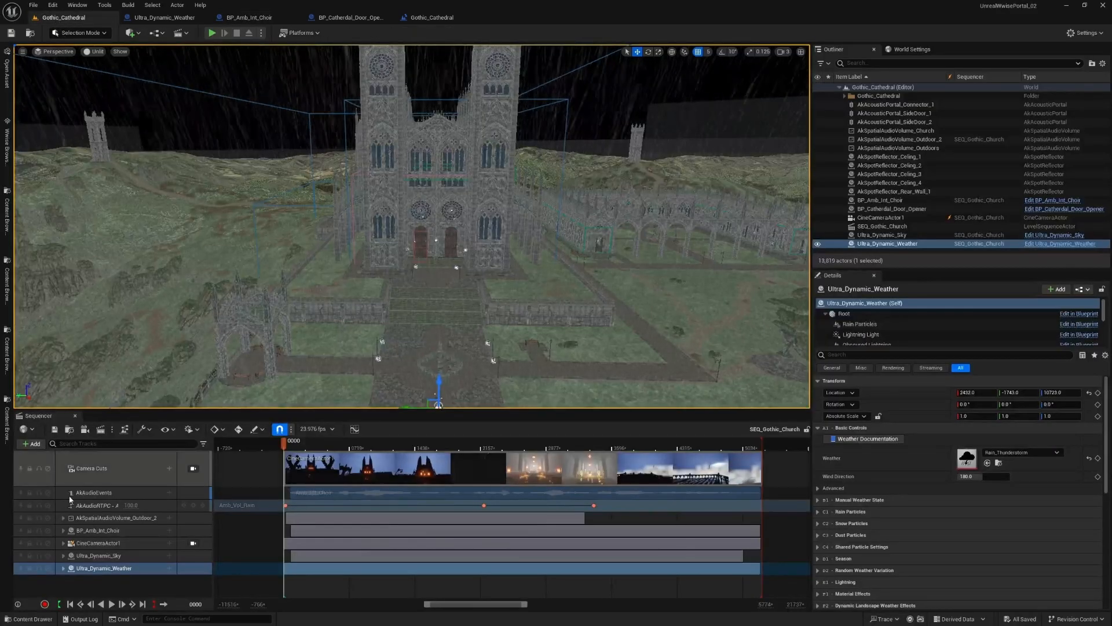
click(62, 531)
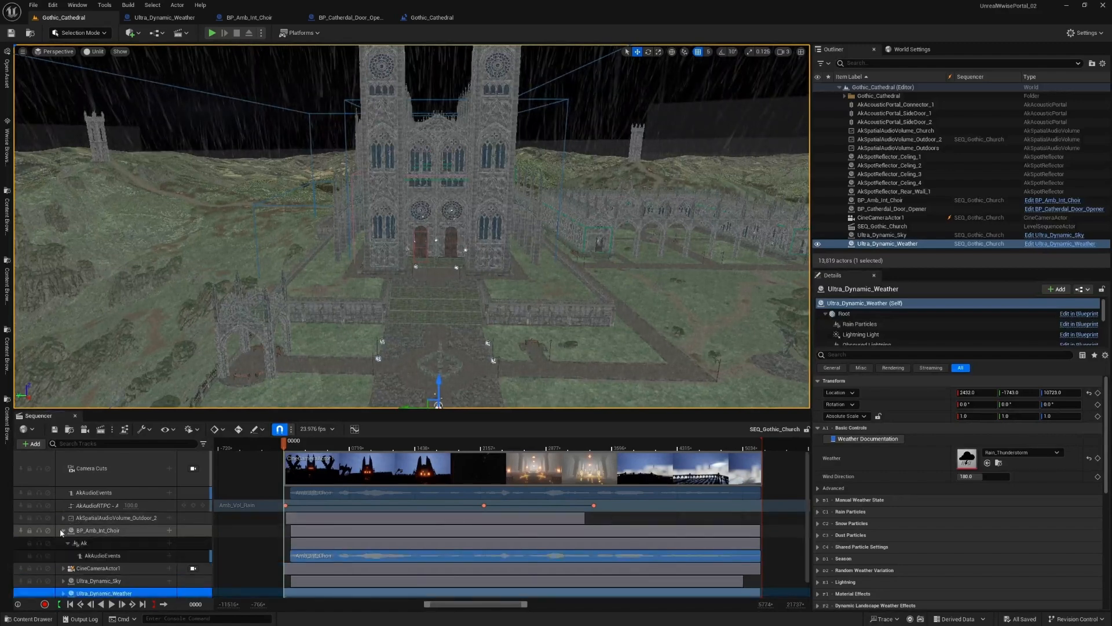
click(723, 559)
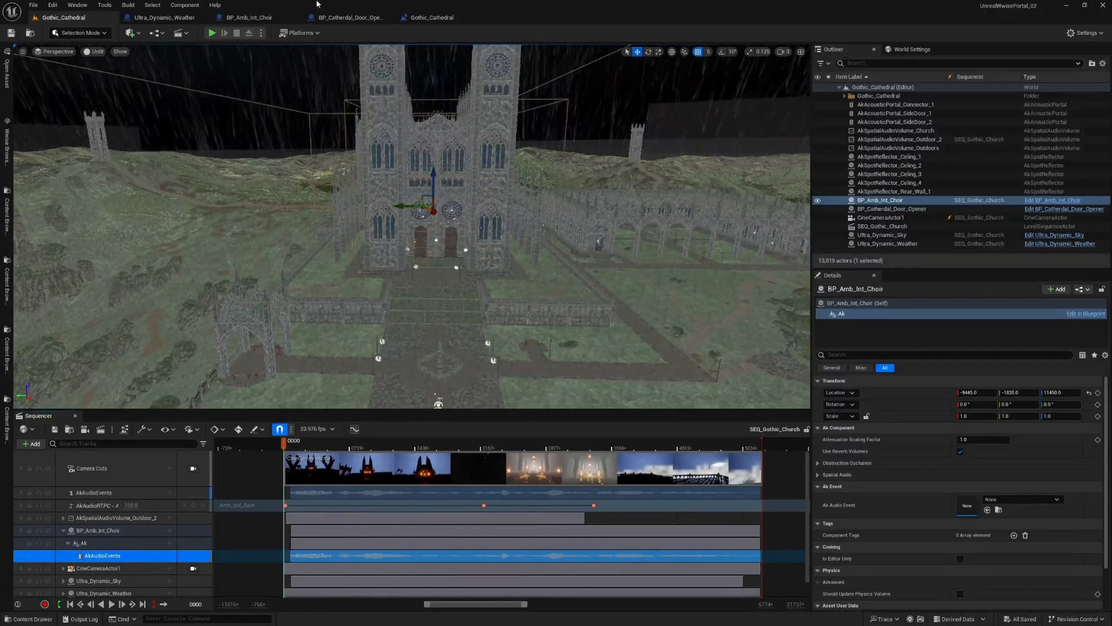
Open the BP_Catherdal_Door_Opener blueprint and examine the overlap events, portal and door sound nodes in its event graph.
click(348, 18)
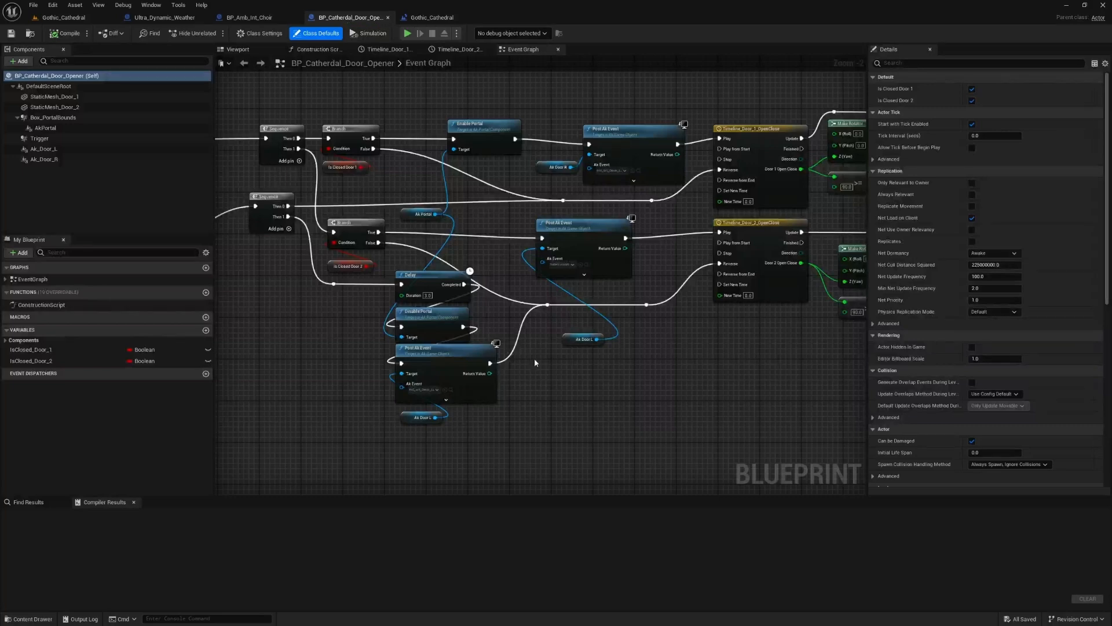
scroll(548, 357, down, 1)
scroll(422, 281, down, 1)
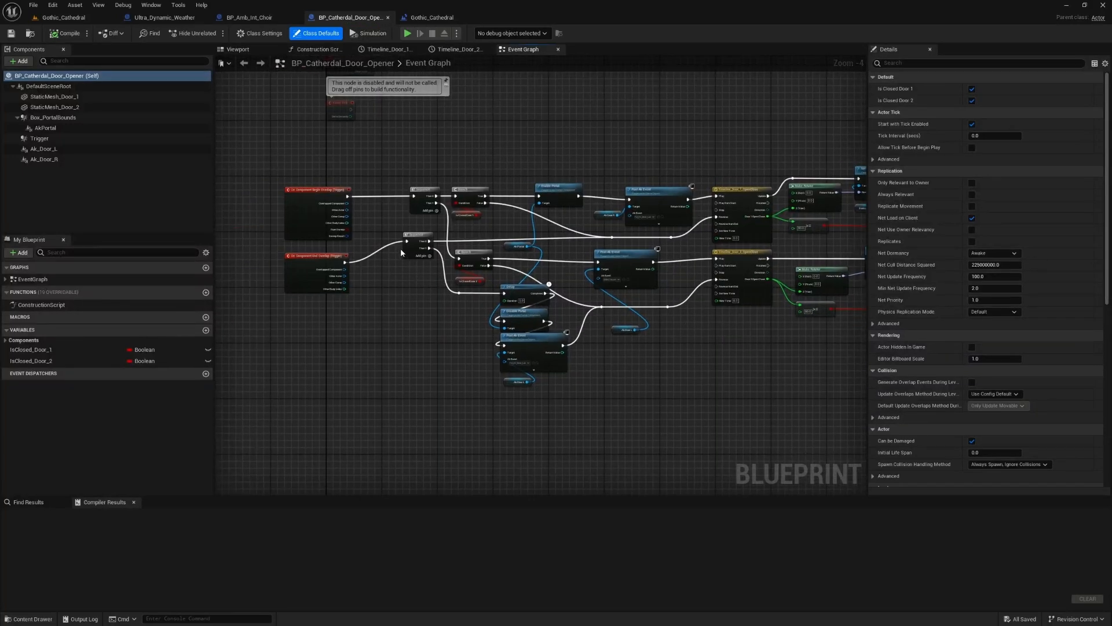
Open the BP_Door_Outside_A1 blueprint from the Doors folder under ModularHouses > Blueprints in the project's content.
click(58, 19)
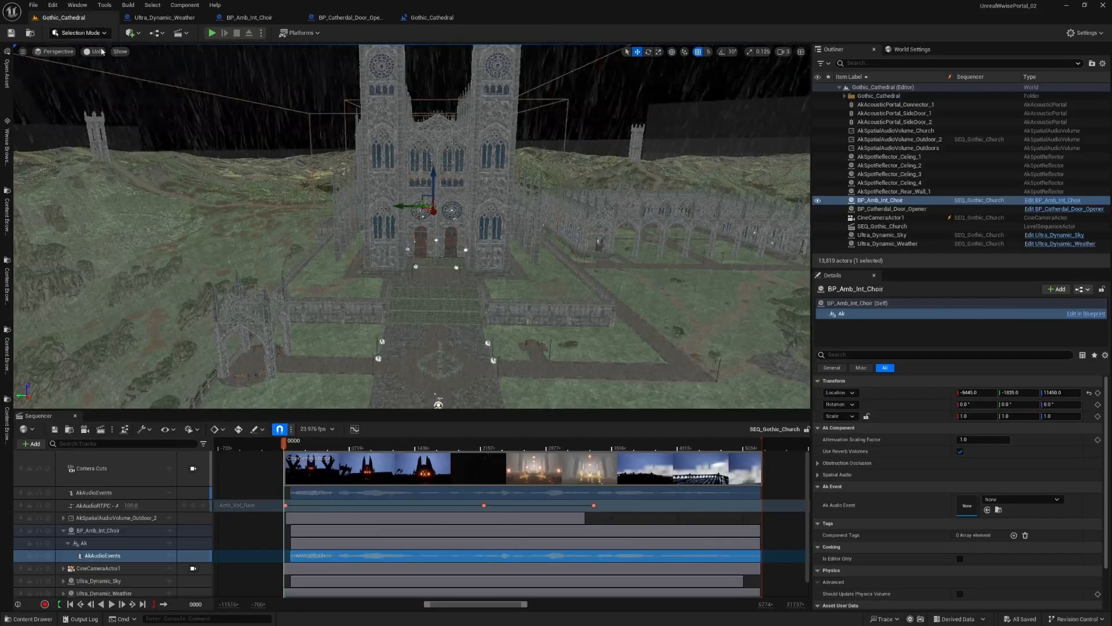
click(6, 284)
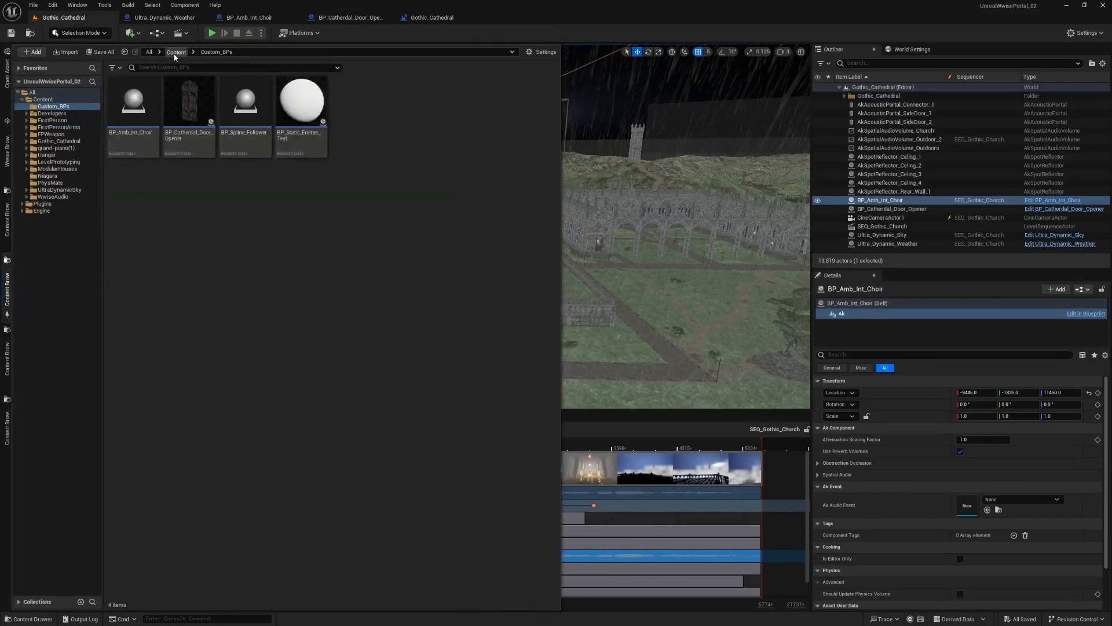
click(175, 52)
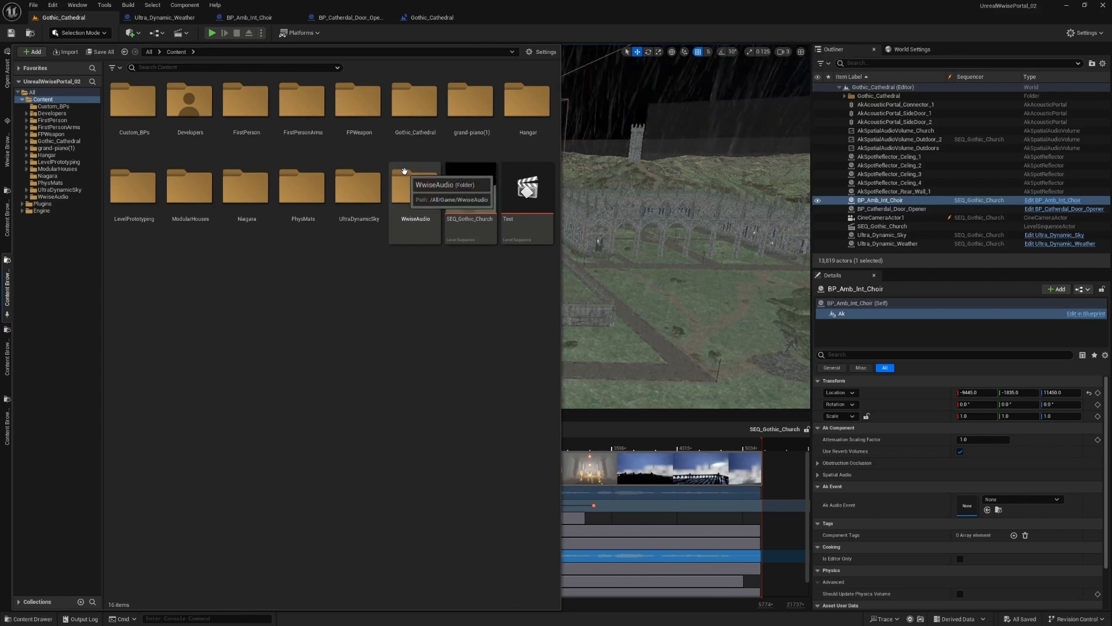
double_click(190, 187)
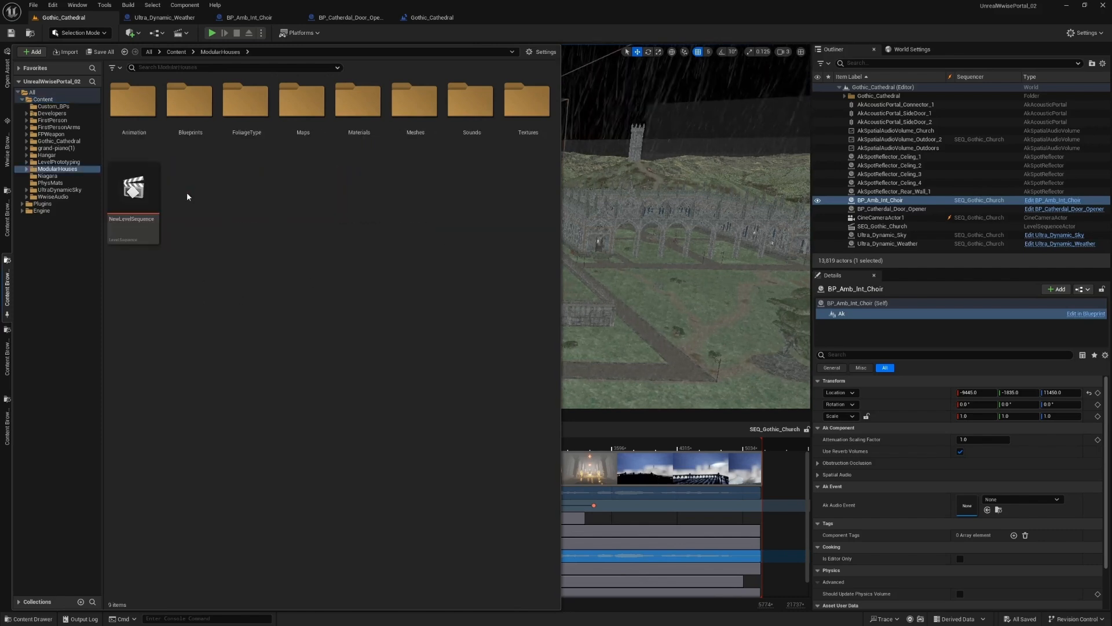
double_click(189, 100)
double_click(133, 102)
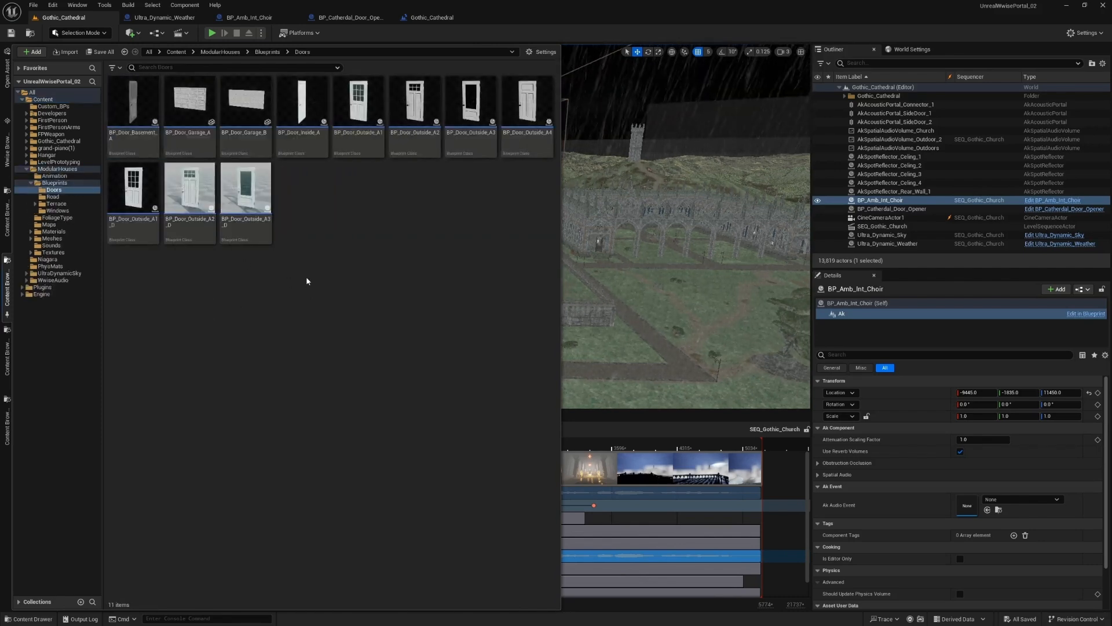
double_click(360, 144)
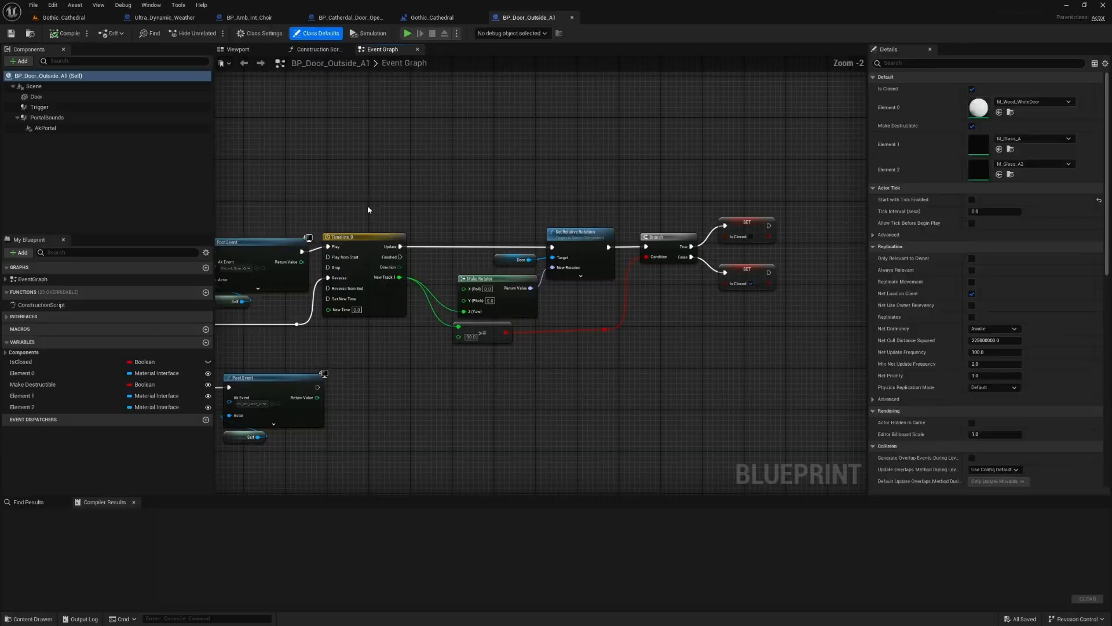
Examine the portal, Post Event, timeline and door rotation nodes in the BP_Door_Outside_A1 event graph.
drag(313, 200, 545, 151)
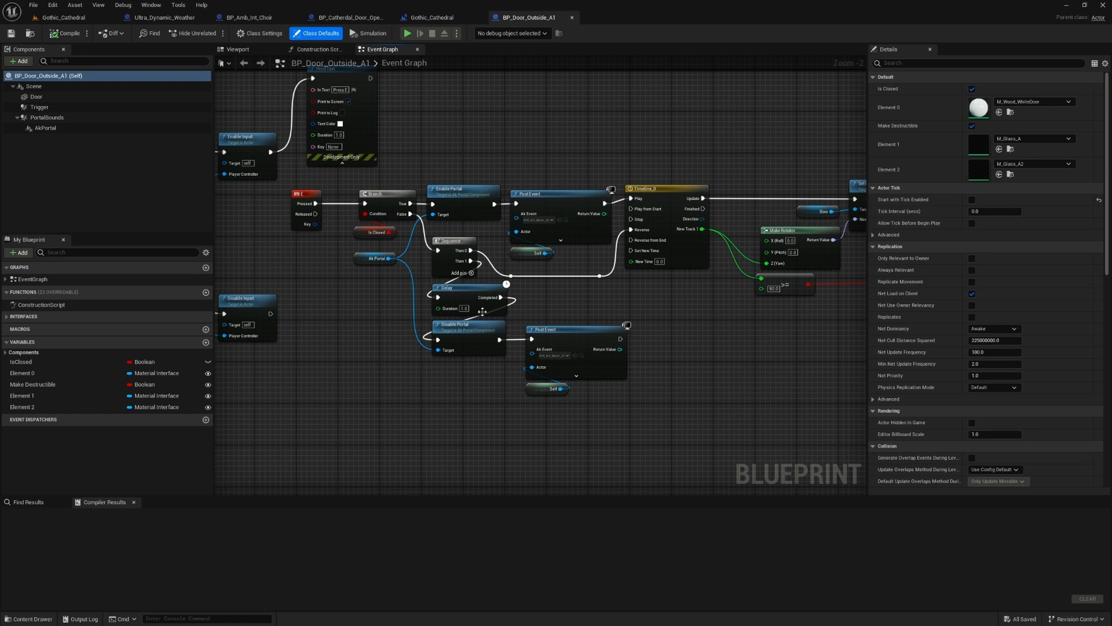
drag(519, 302, 291, 283)
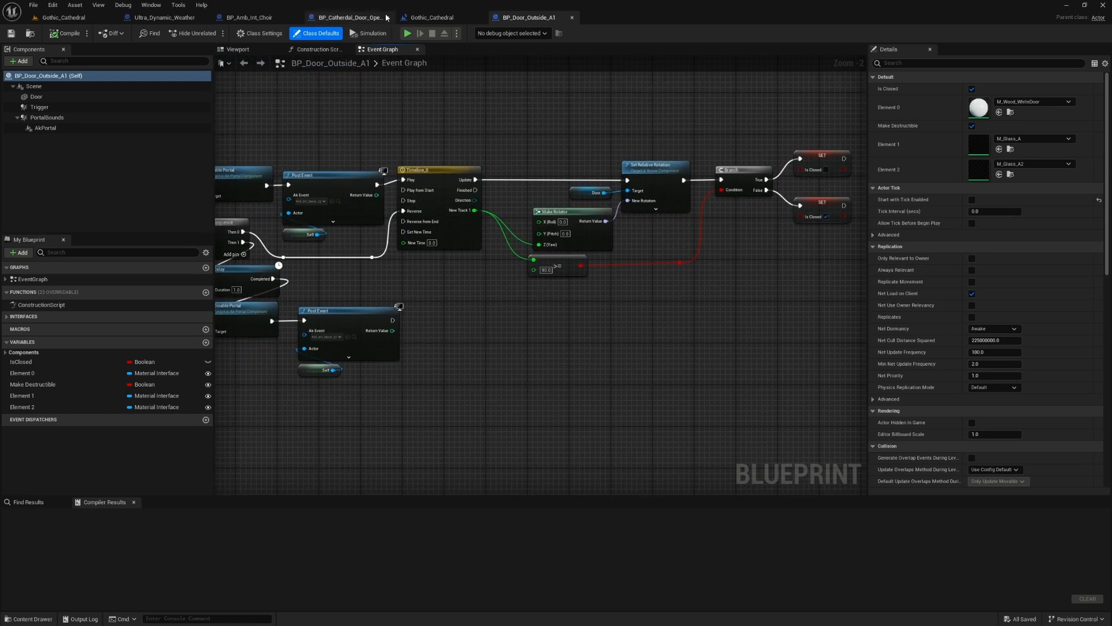
drag(305, 92, 543, 96)
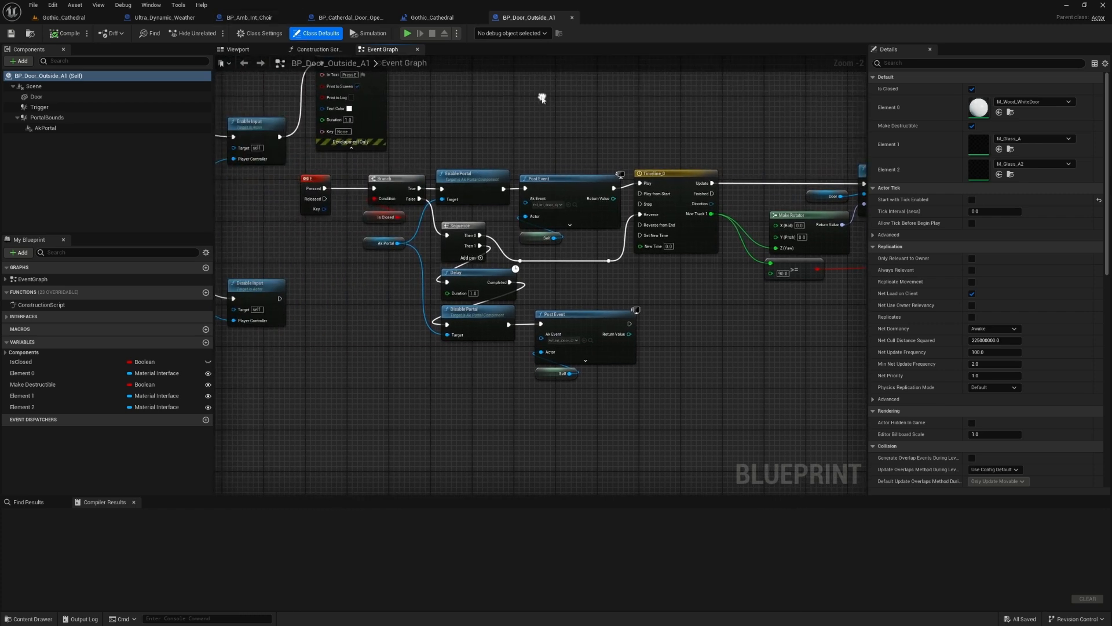
Return to the BP_Catherdal_Door_Opener blueprint and examine its two door timelines, Set Relative Rotation nodes and closed-state branches.
click(348, 19)
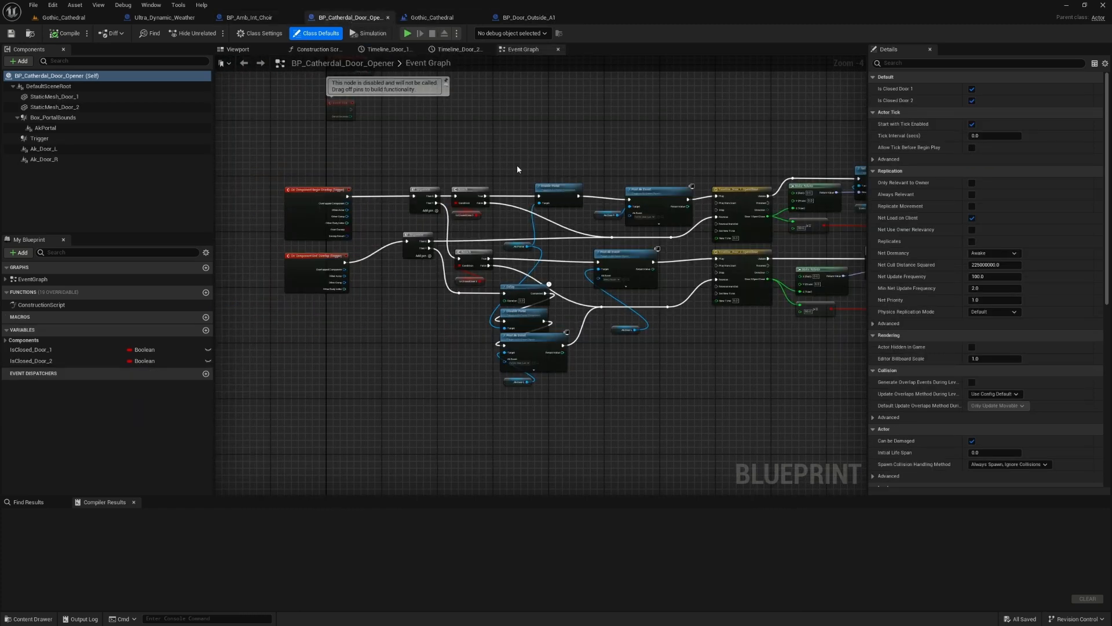
drag(711, 122, 513, 114)
scroll(532, 225, up, 2)
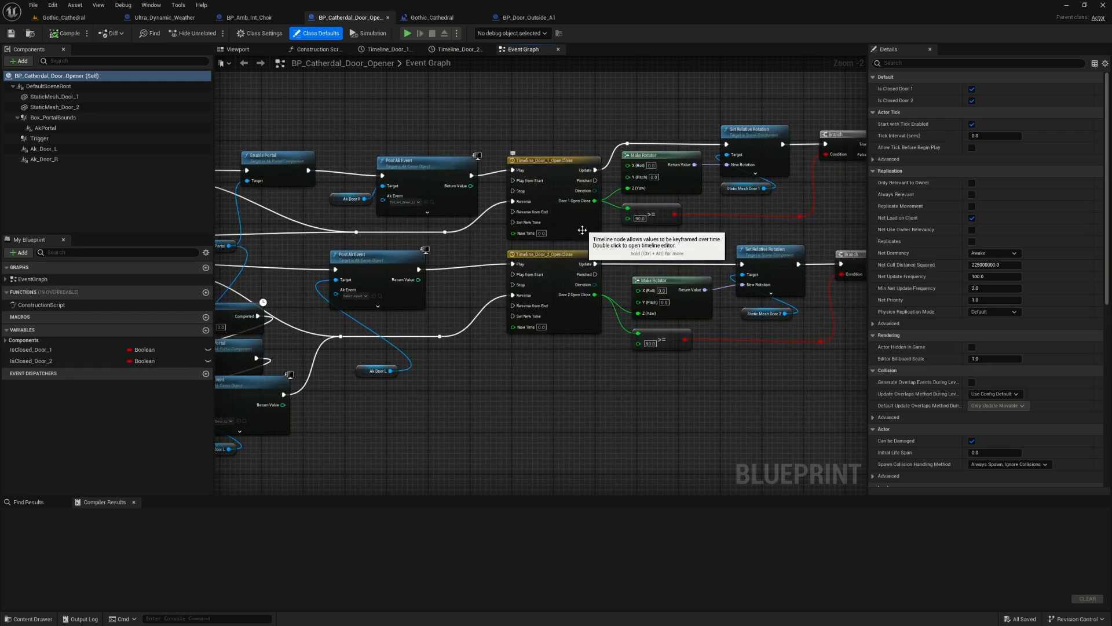
drag(572, 359, 463, 334)
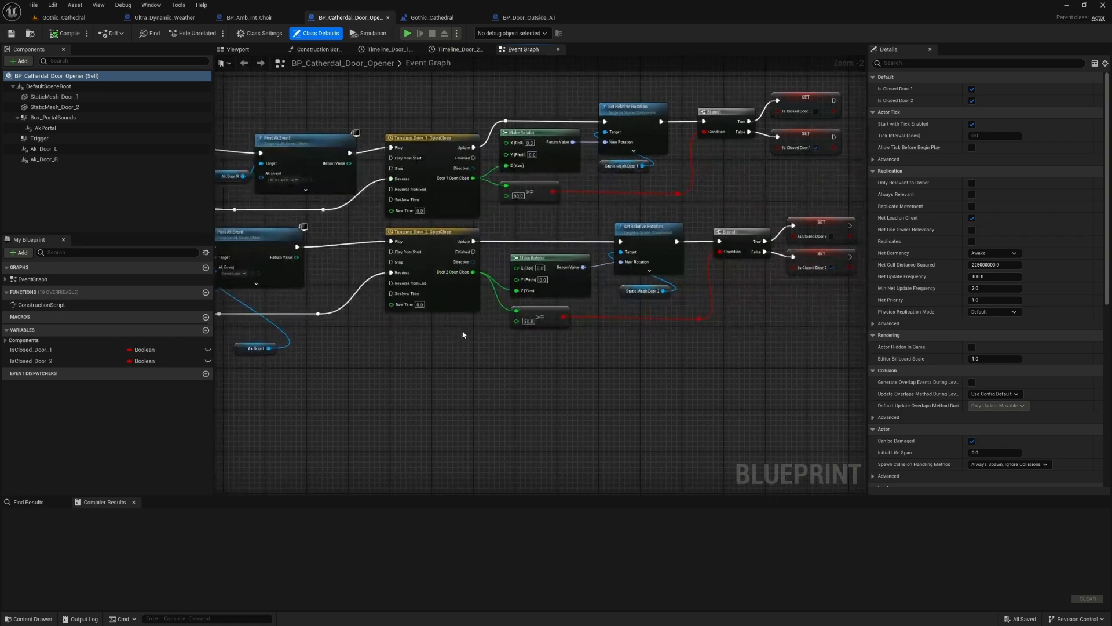
Compare the opening curves in the Timeline_Door_1_OpenClose and Timeline_Door_2_OpenClose timelines, including the second curve's start and end keys.
double_click(458, 200)
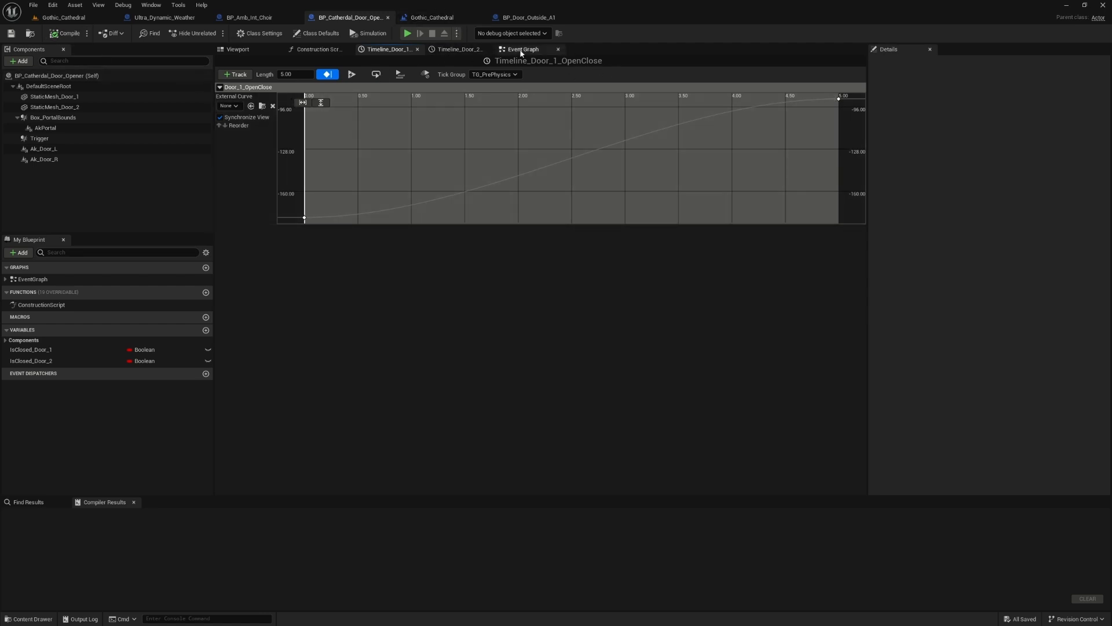
click(458, 50)
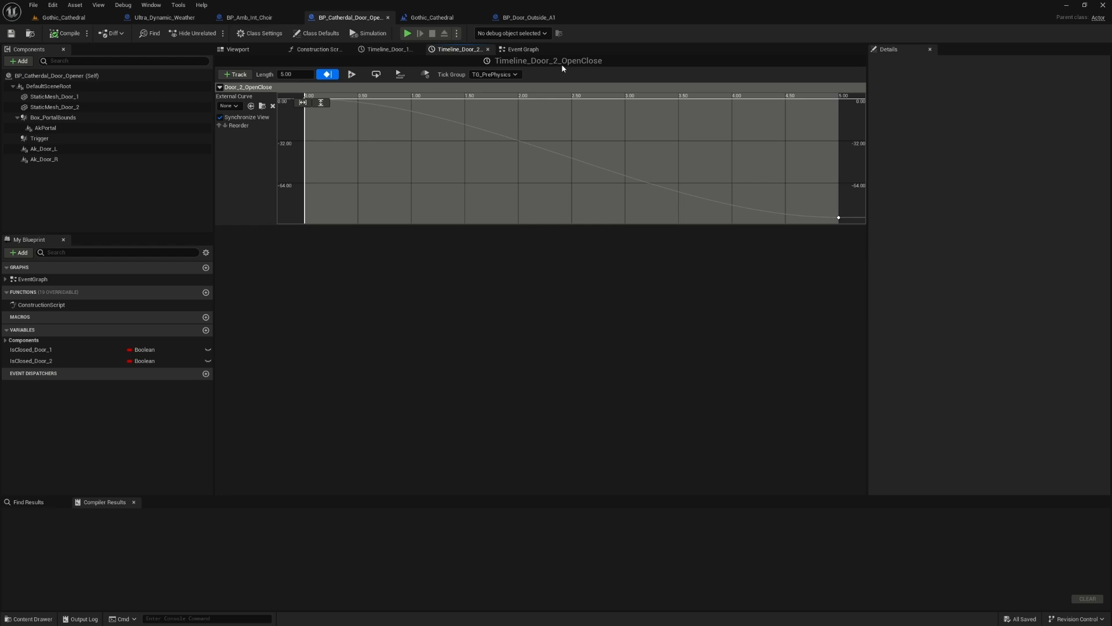
click(527, 50)
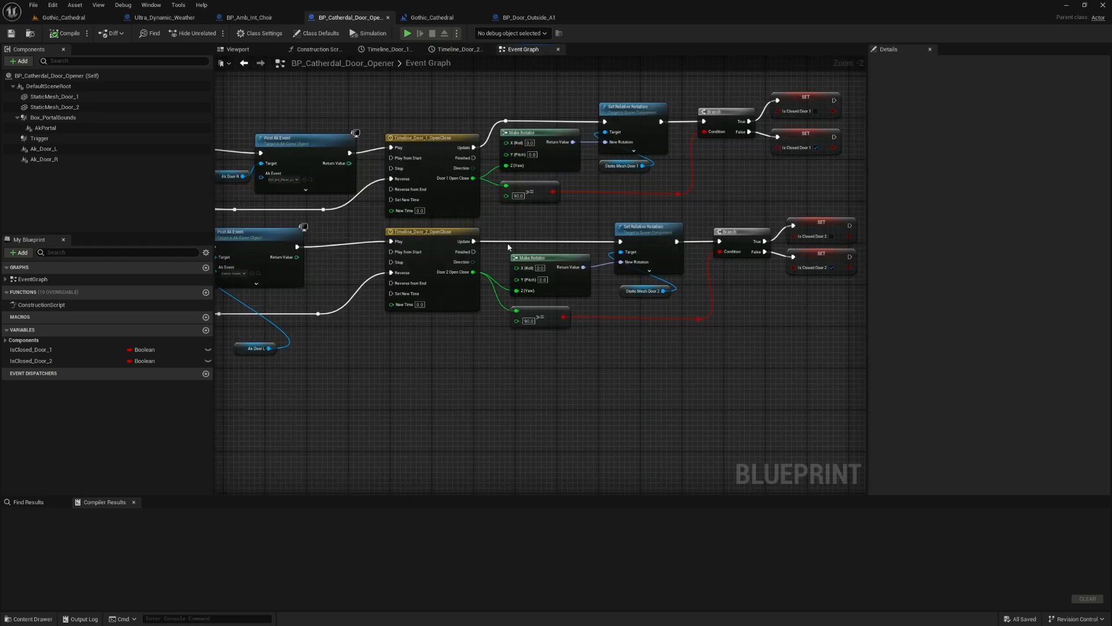
double_click(432, 198)
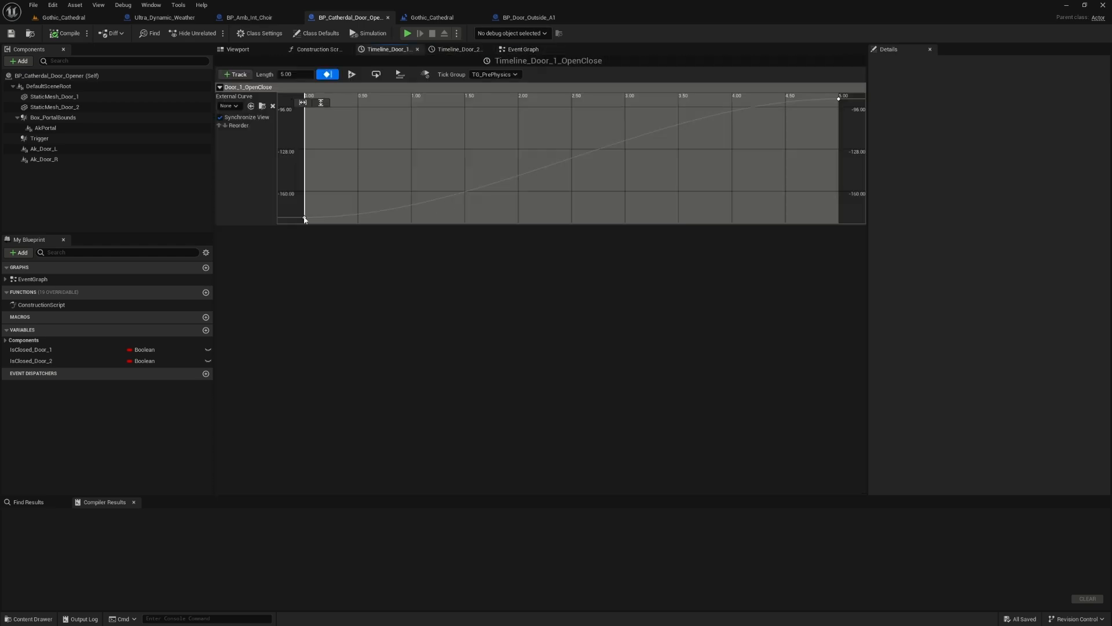
click(456, 49)
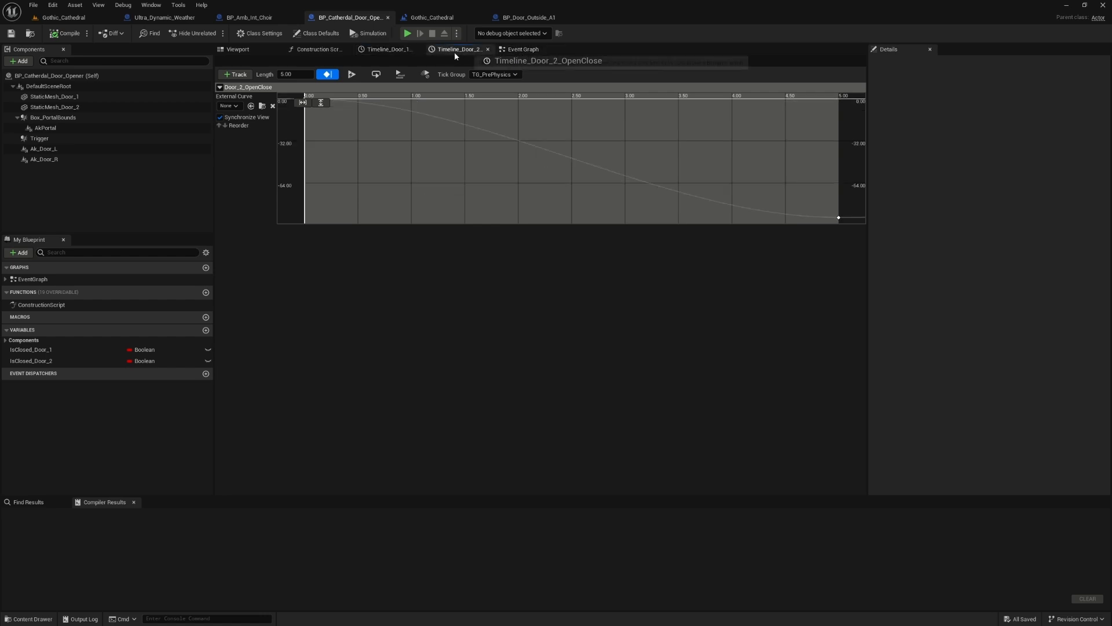
drag(329, 126, 309, 143)
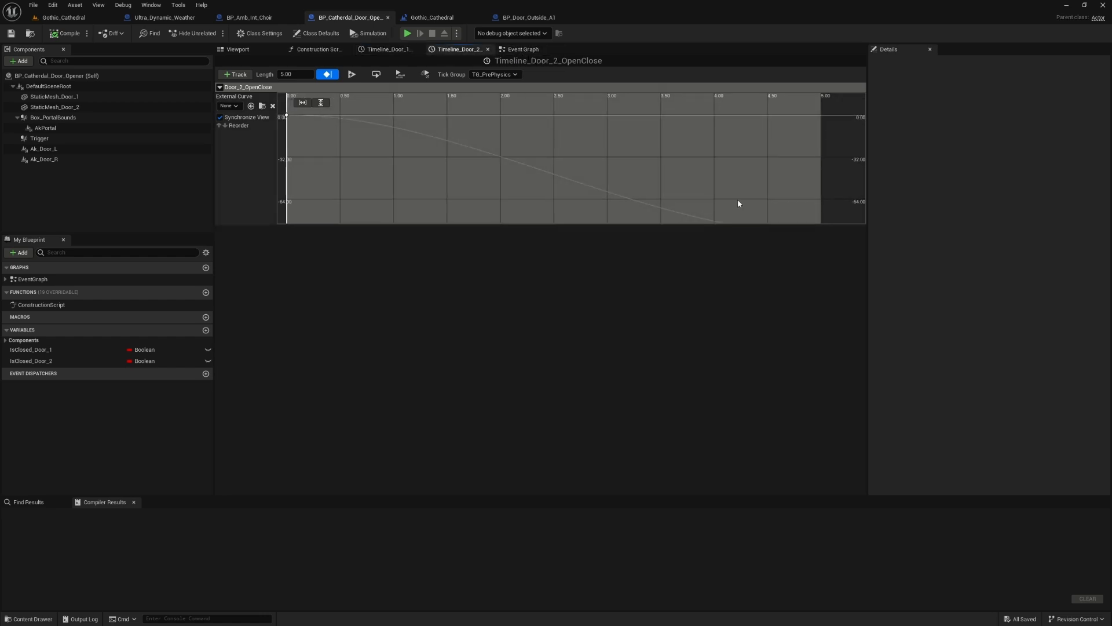
drag(739, 200, 690, 127)
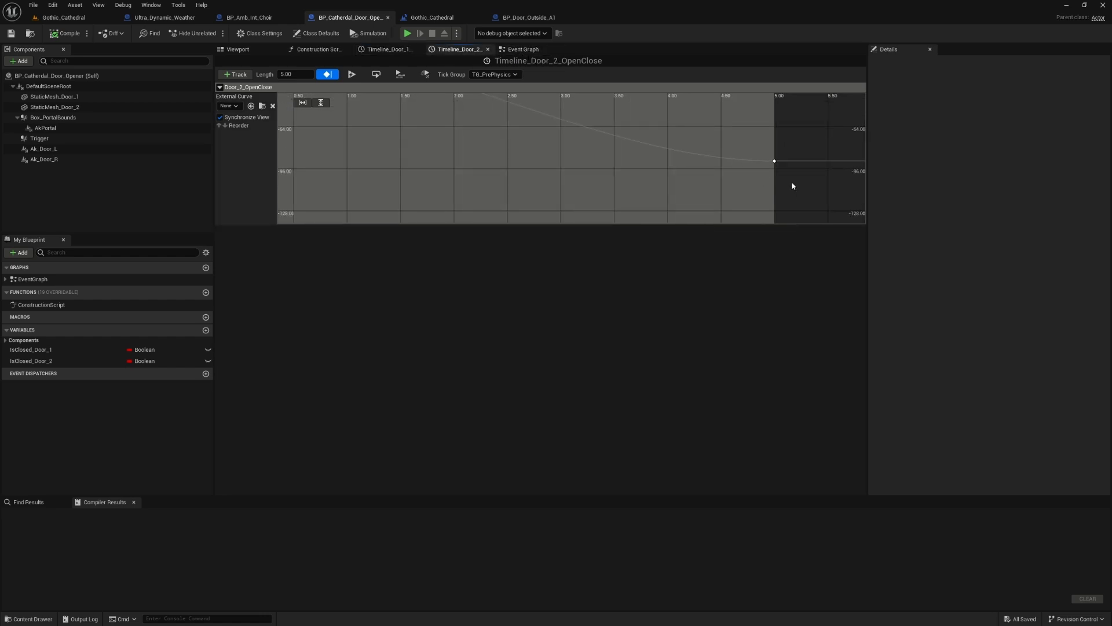
Go back to the door opener's event graph and review the Sequence, Delay, Disable Portal and Post Ak Event nodes.
click(525, 50)
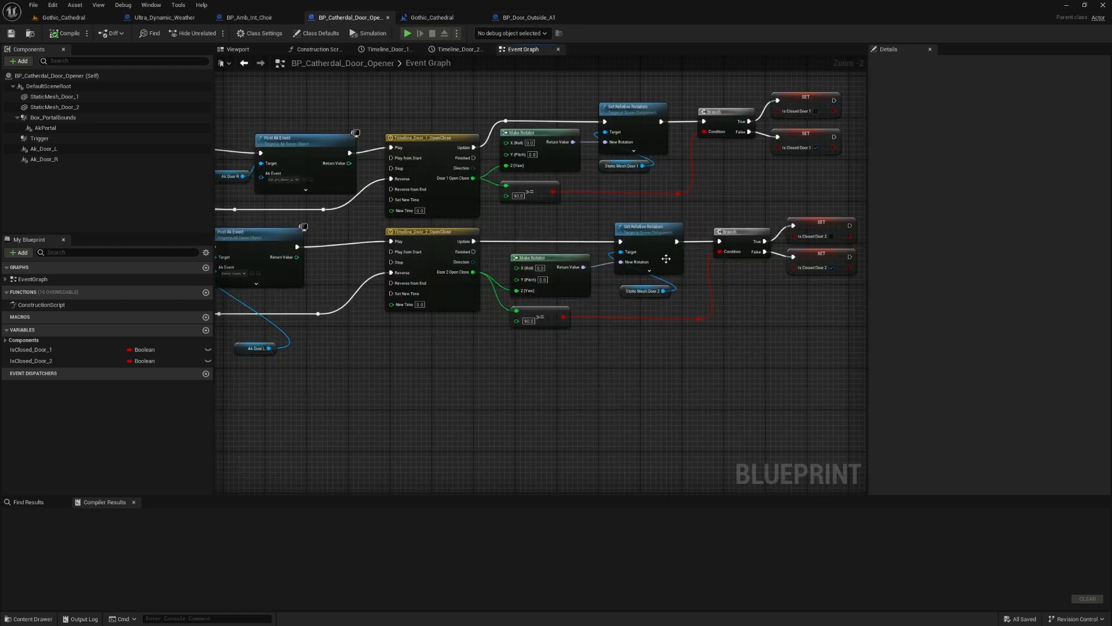
drag(363, 353, 670, 355)
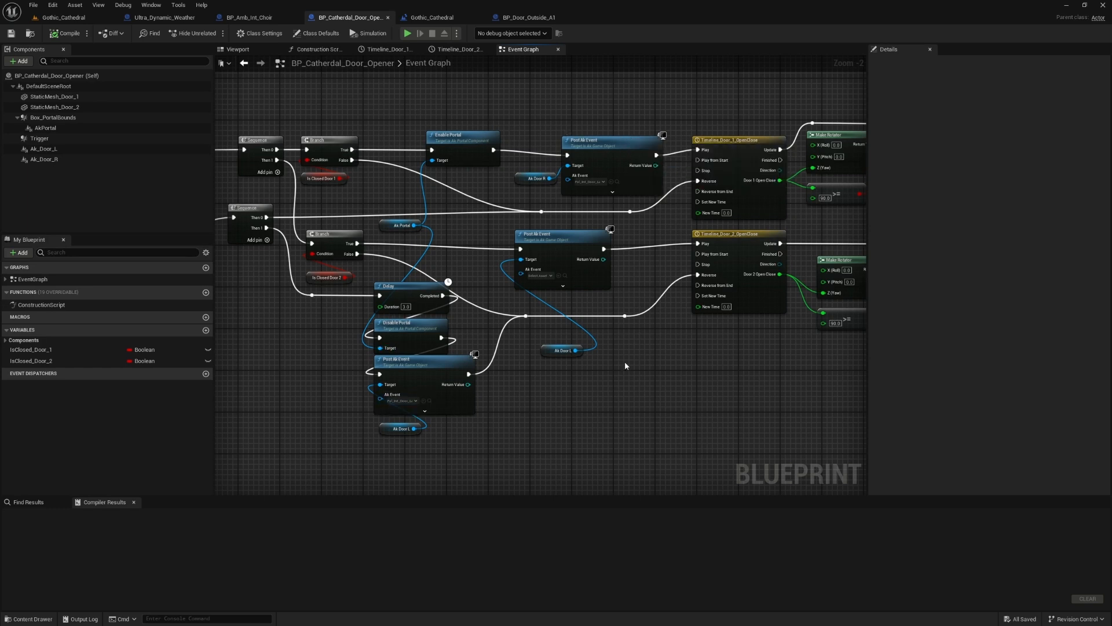
drag(784, 373, 451, 348)
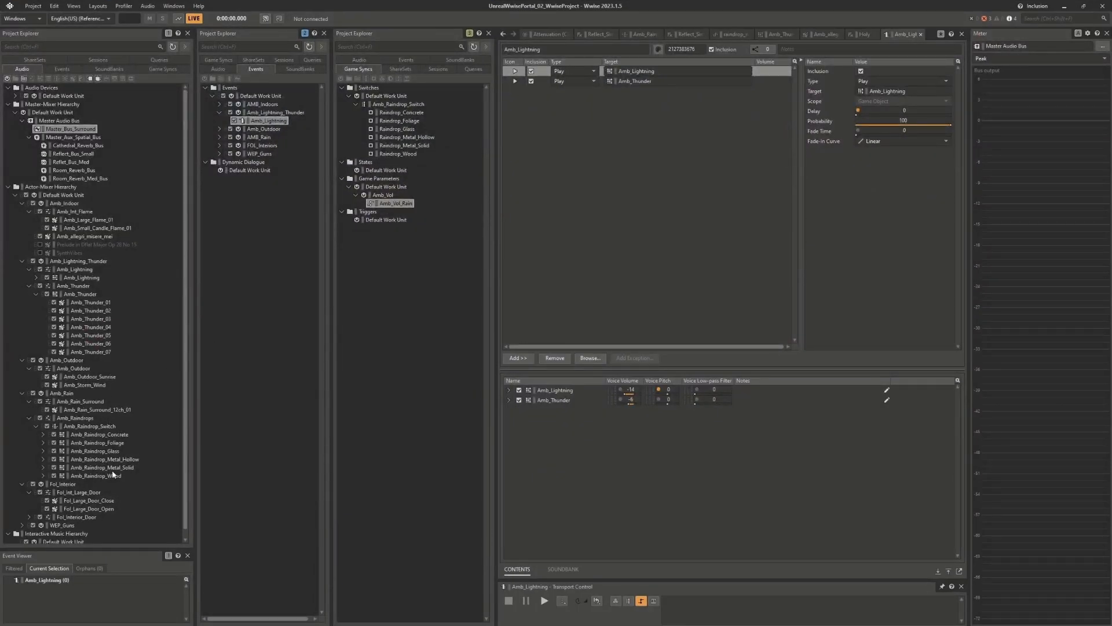
Switch to Wwise and review the Fol_Int_Large_Door container's output bus, early reflections and attenuation settings.
click(84, 494)
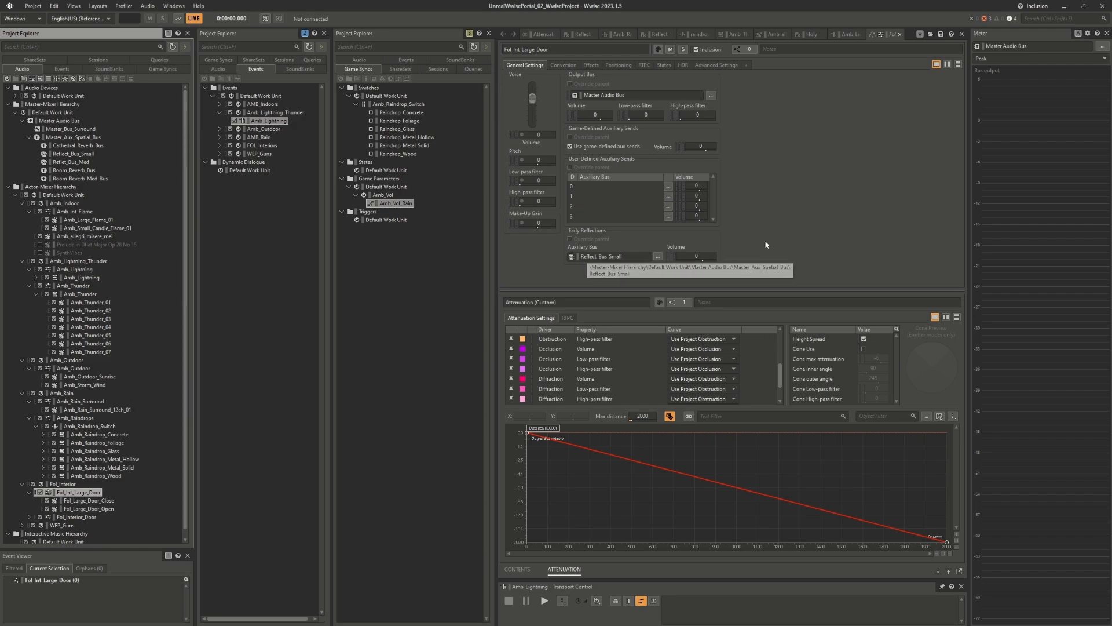
Switch back to Unreal Engine, select the Church, Outdoor_2 and Outdoors AkSpatialAudioVolume actors, and examine their extents around the cathedral.
key(alt+Tab)
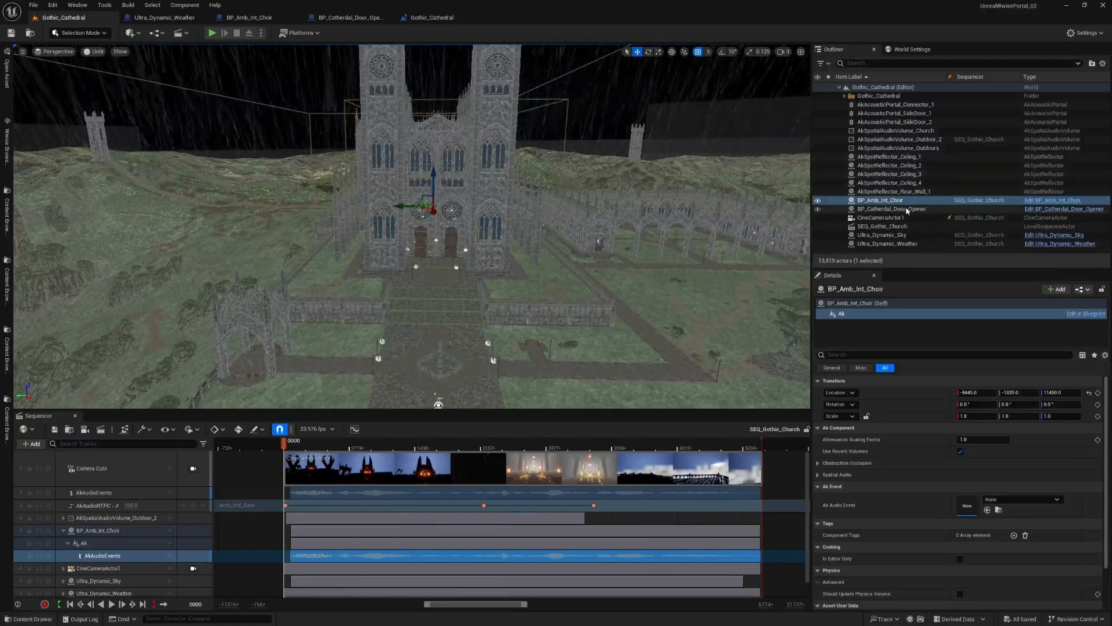
click(904, 132)
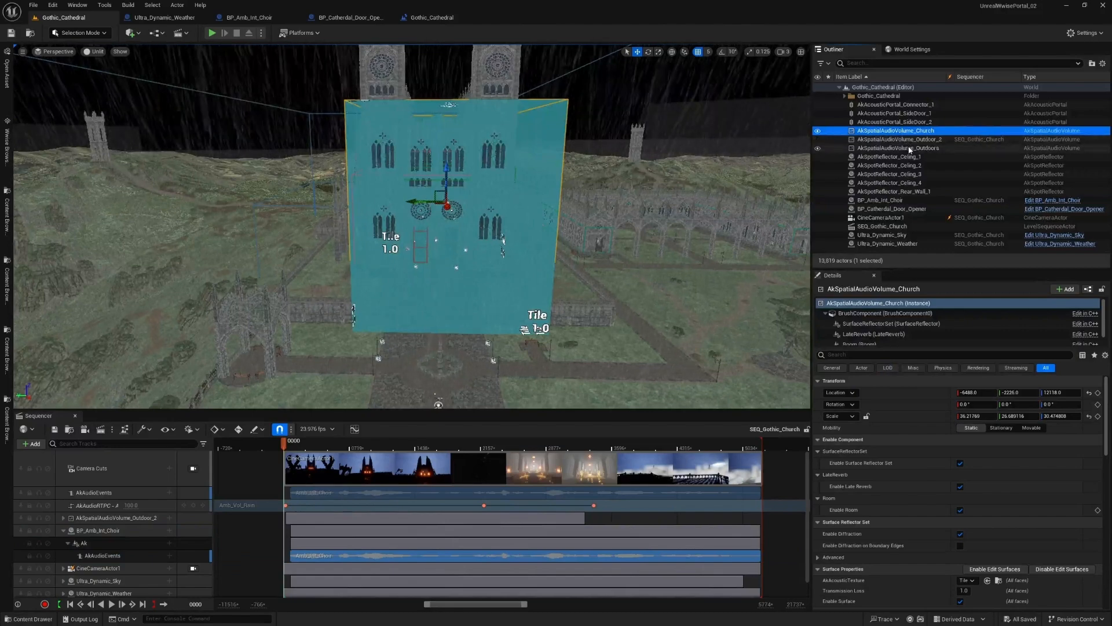
shift+click(904, 149)
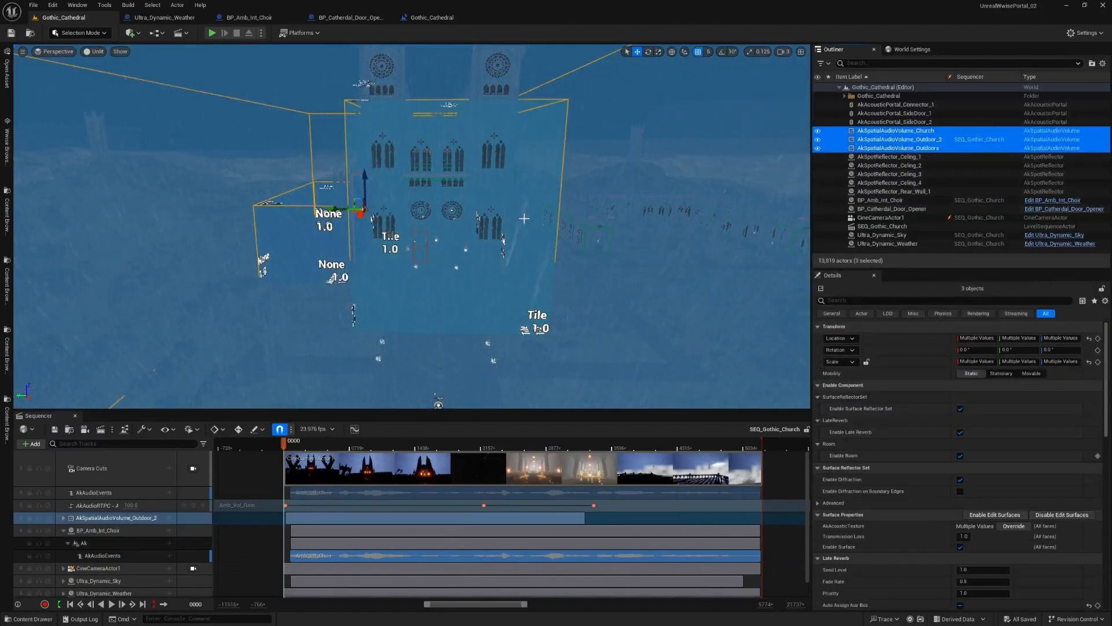
key(s)
key(a)
key(a)
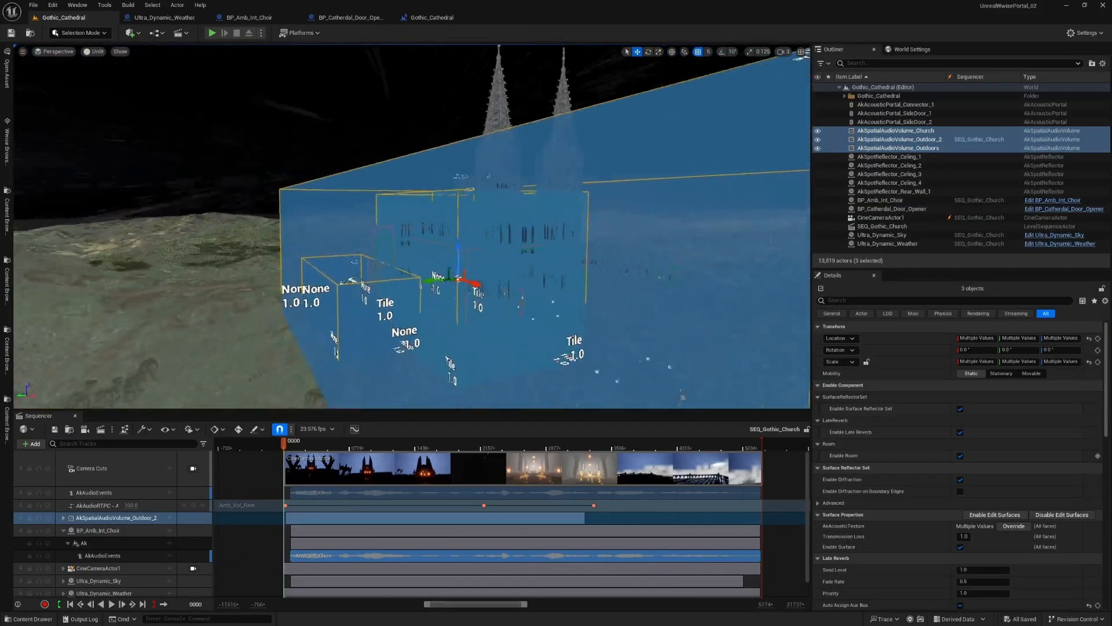
key(a)
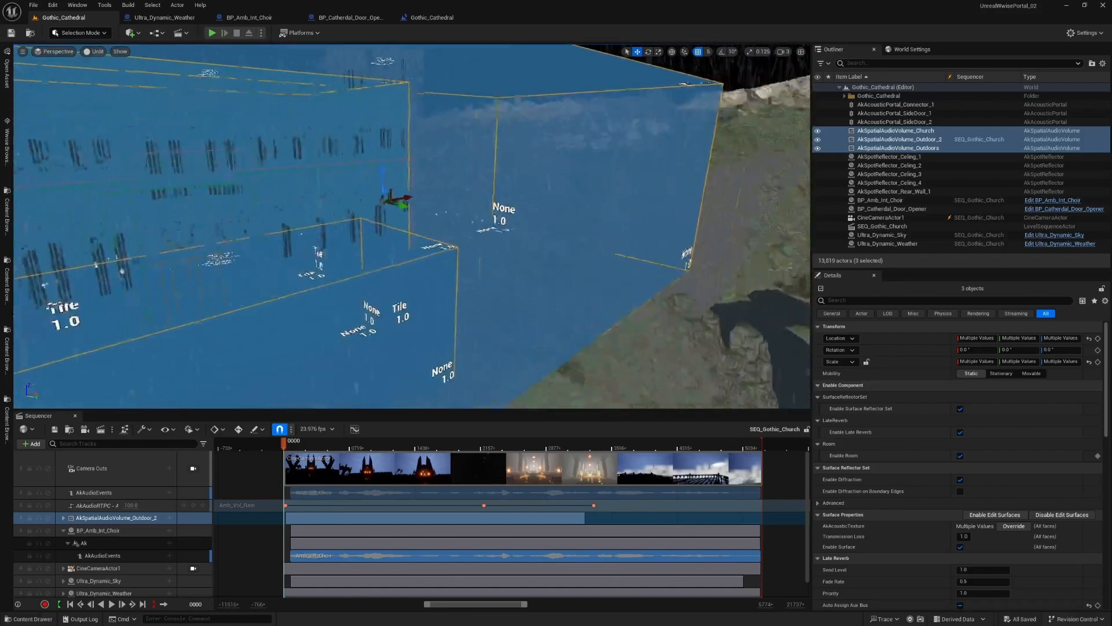
key(d)
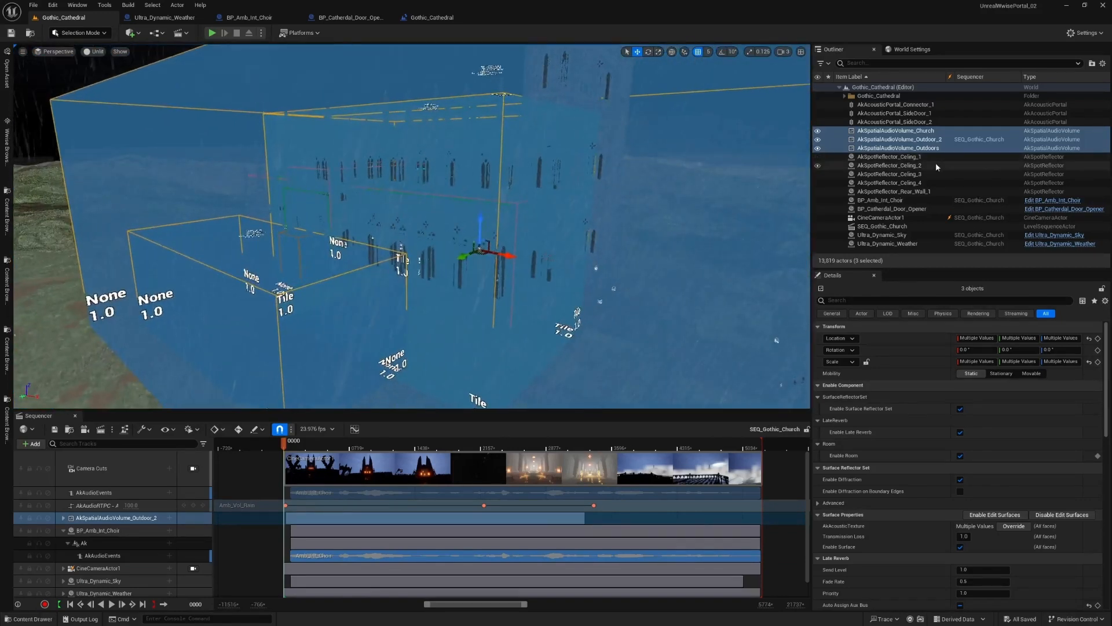
Focus on AkSpatialAudioVolume_Church and AkSpatialAudioVolume_Outdoor_2 in turn to inspect each volume individually.
double_click(896, 131)
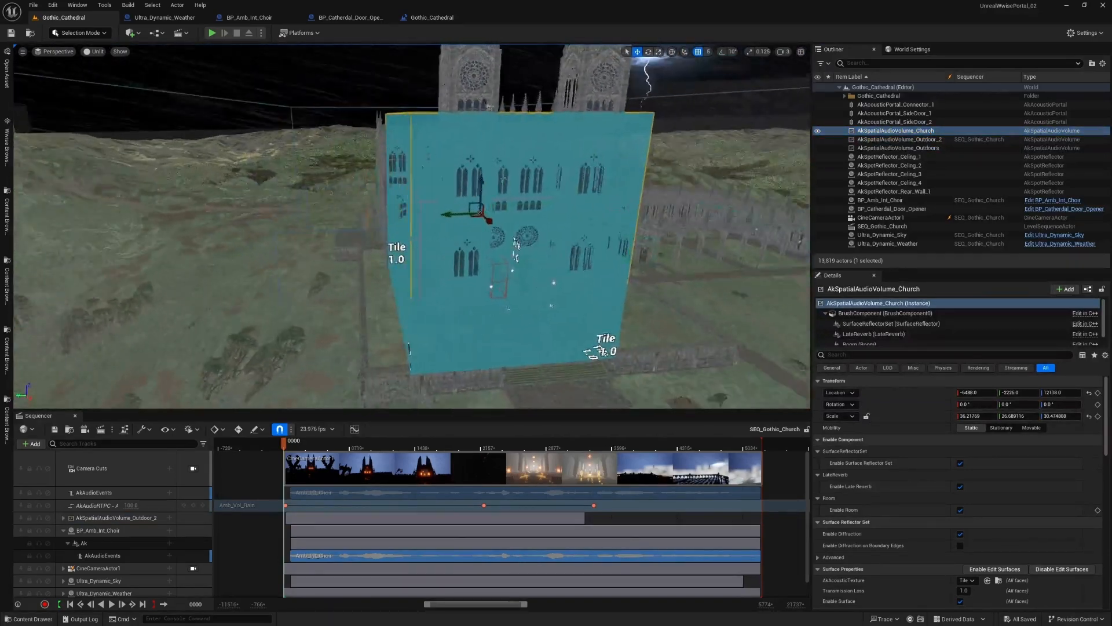
double_click(922, 140)
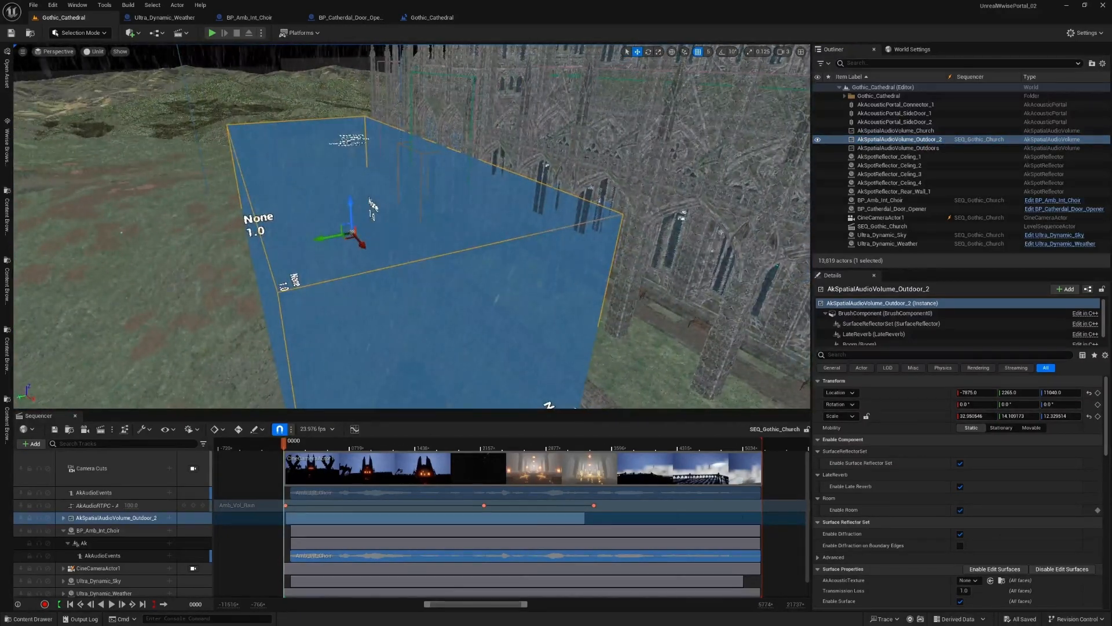
key(s)
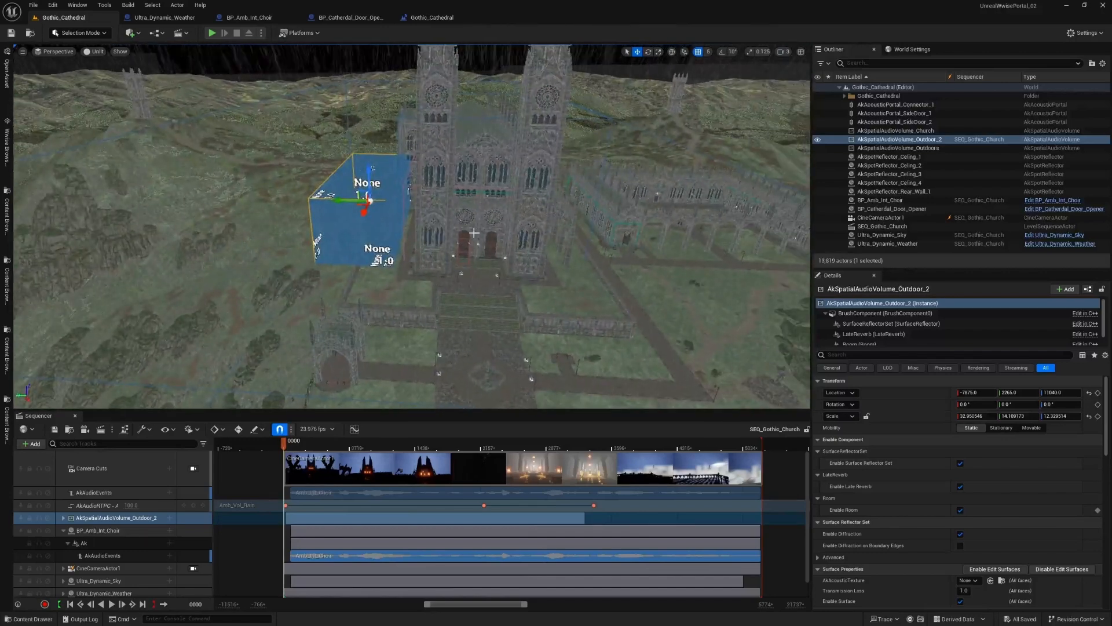
Select the Connector_1, SideDoor_1 and SideDoor_2 AkAcousticPortal actors, inspect their placement, and look closer at the cathedral's front doors.
click(926, 106)
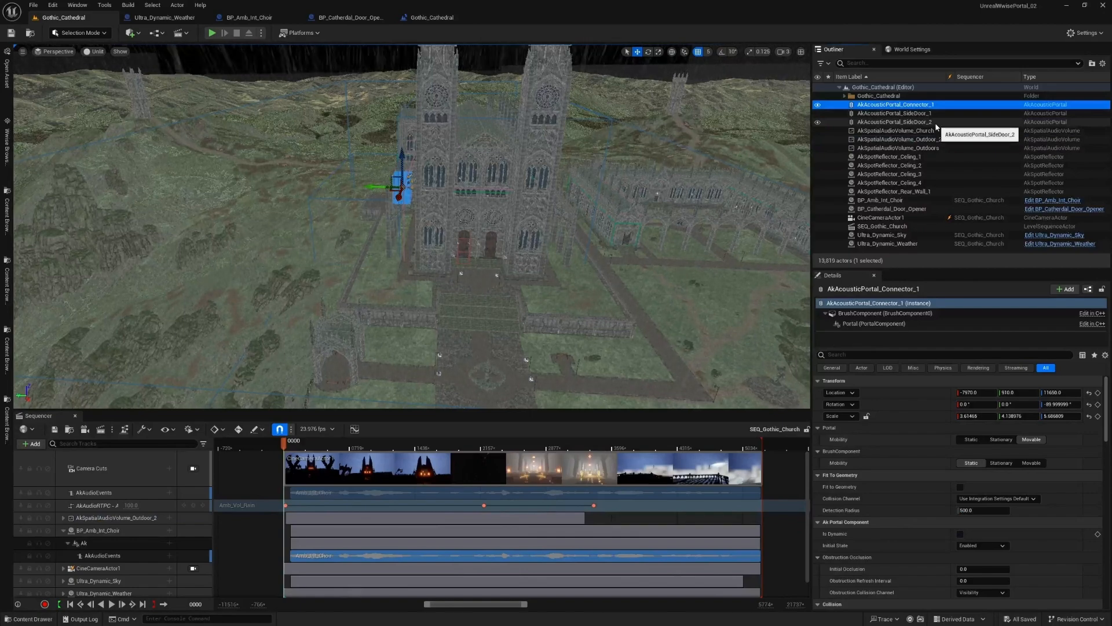
shift+click(936, 123)
key(f)
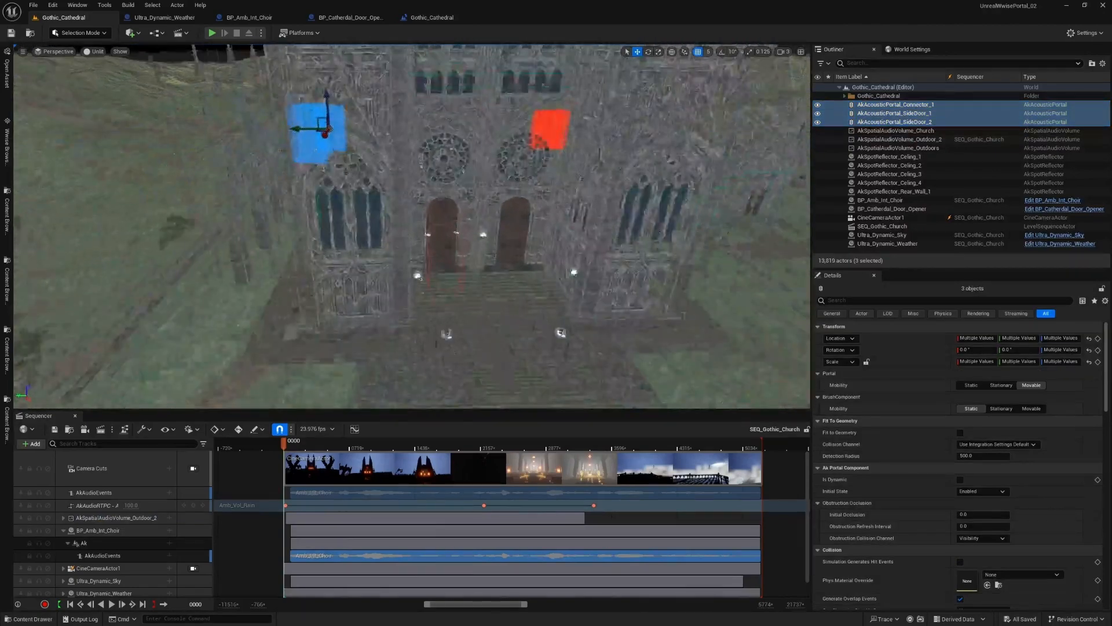
scroll(474, 204, up, 5)
click(474, 204)
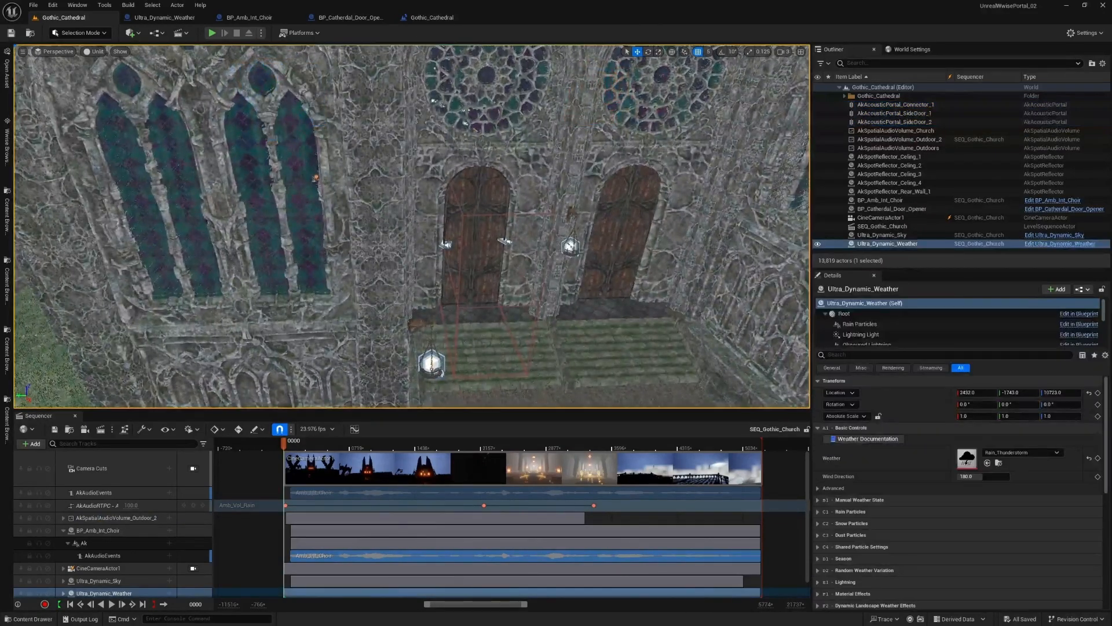
Look closer at the cathedral's front doors, and open the 3D view of the BP_Catherdal_Door_Opener blueprint.
scroll(501, 217, up, 5)
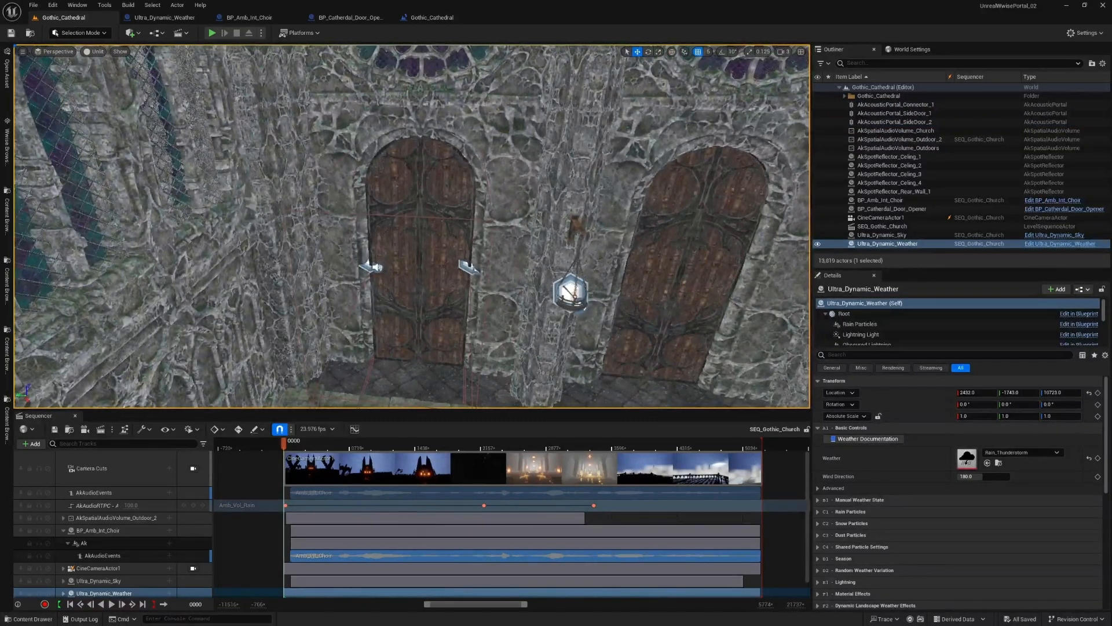
drag(455, 219, 458, 220)
scroll(458, 220, down, 5)
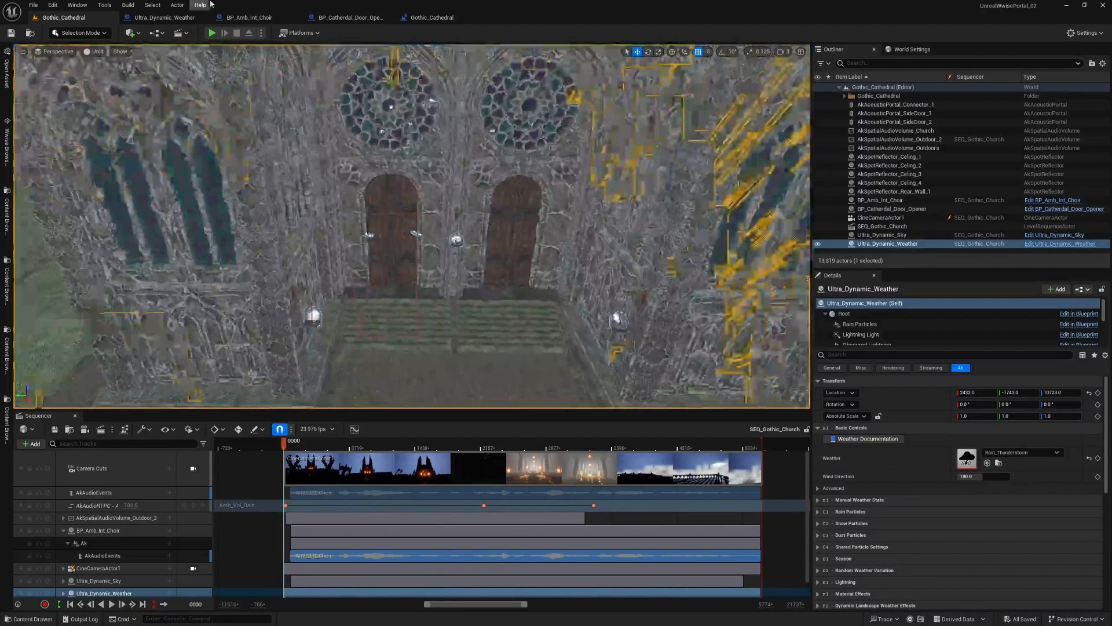
click(350, 18)
click(238, 49)
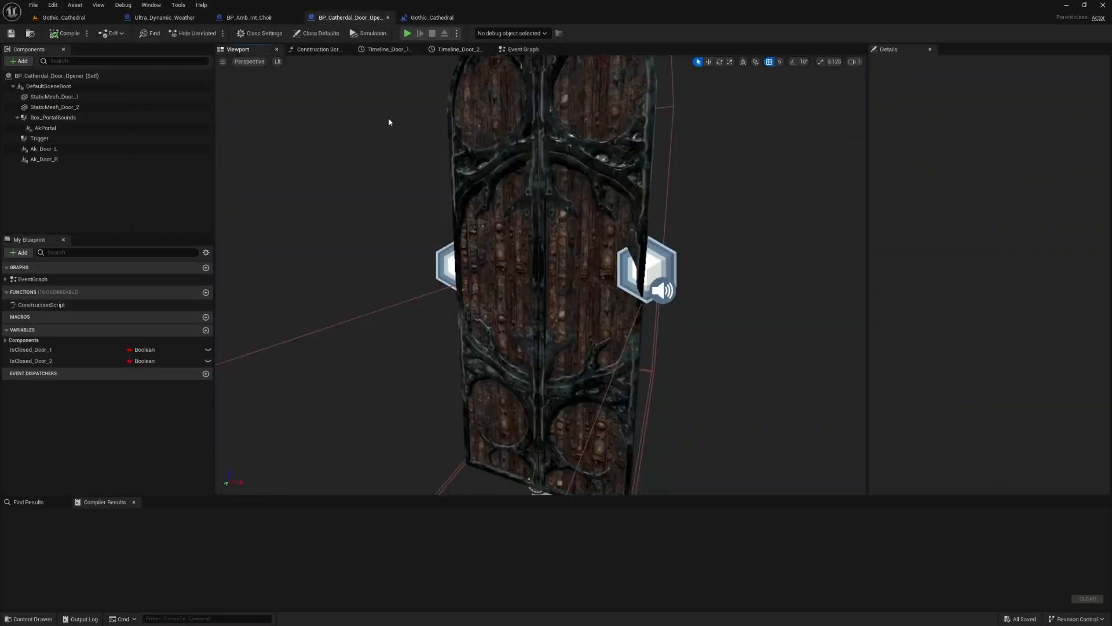
Select the Box_PortalBounds, AkPortal and Trigger components in turn, and examine their bounds around the door meshes.
drag(389, 120, 278, 150)
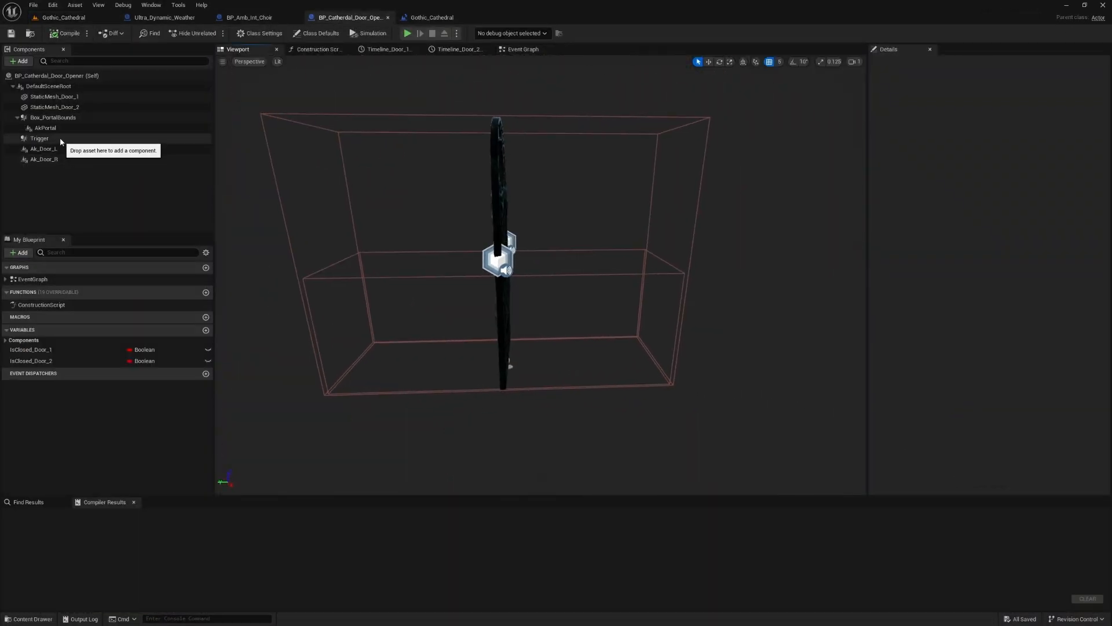
click(63, 118)
click(82, 129)
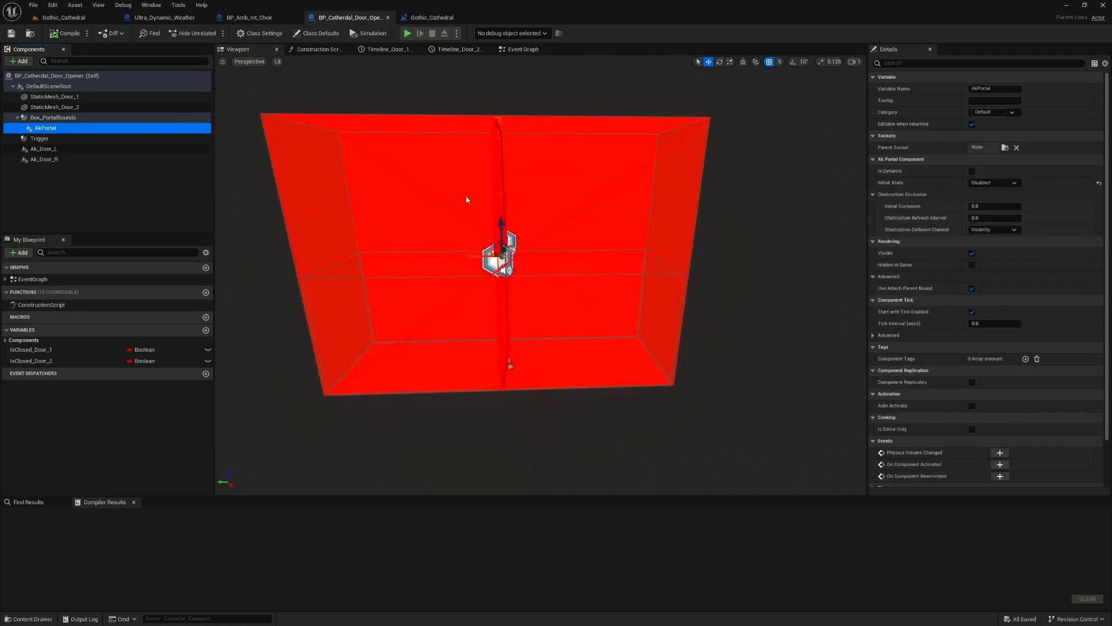
drag(757, 253, 852, 258)
click(39, 138)
drag(373, 226, 509, 296)
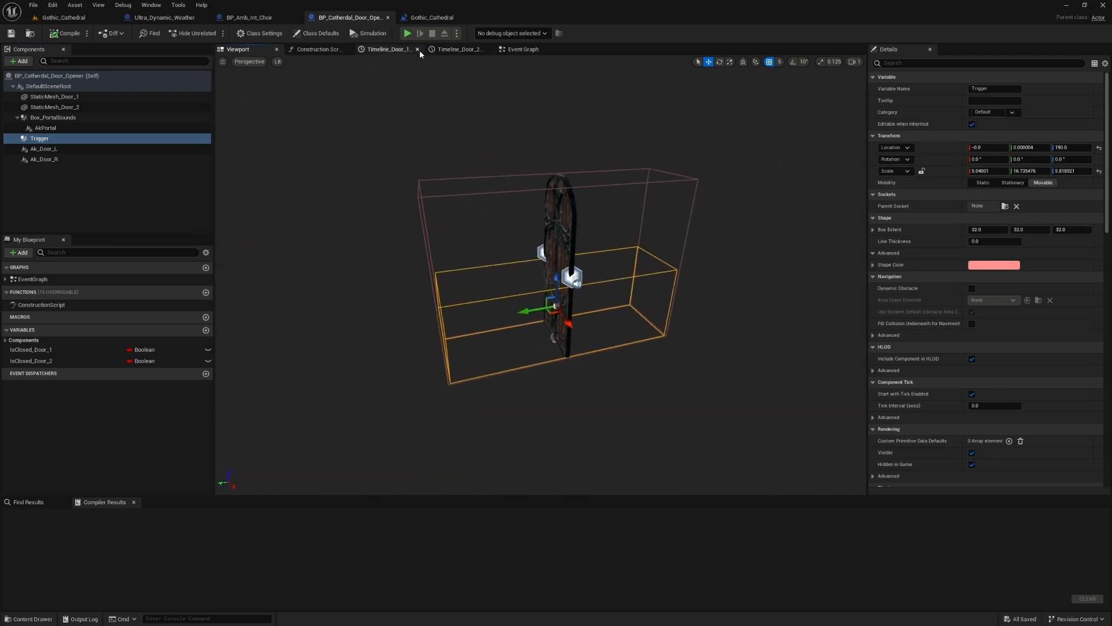
Review the door blueprint's event graph around the Enable Portal, Disable Portal and Post Ak Event nodes, and check the AkPortal component's initial state.
click(523, 49)
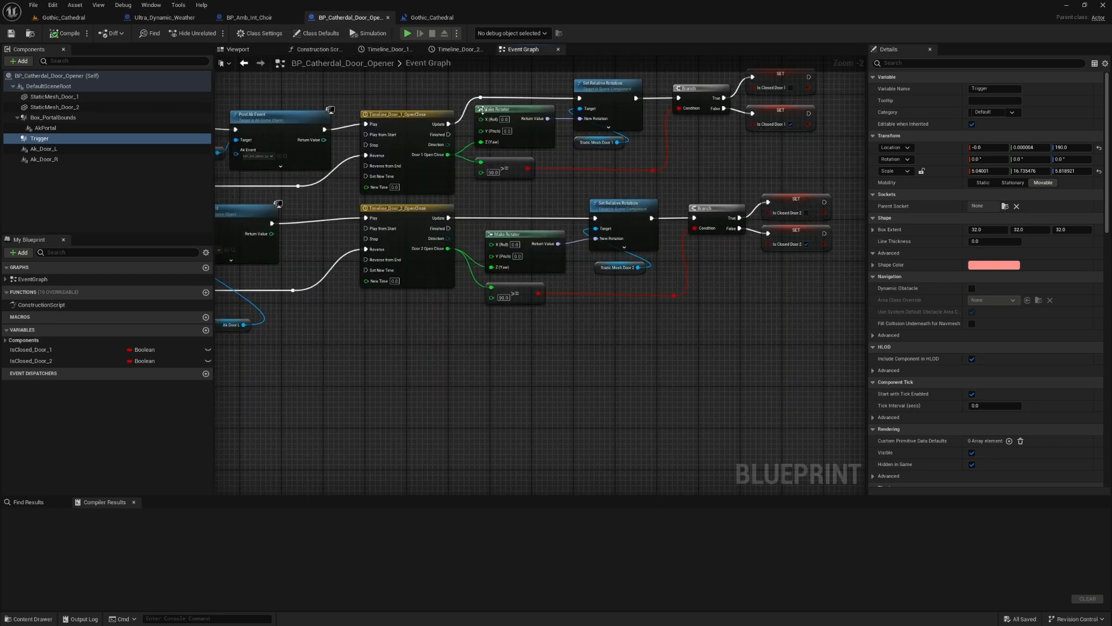
drag(284, 87, 636, 149)
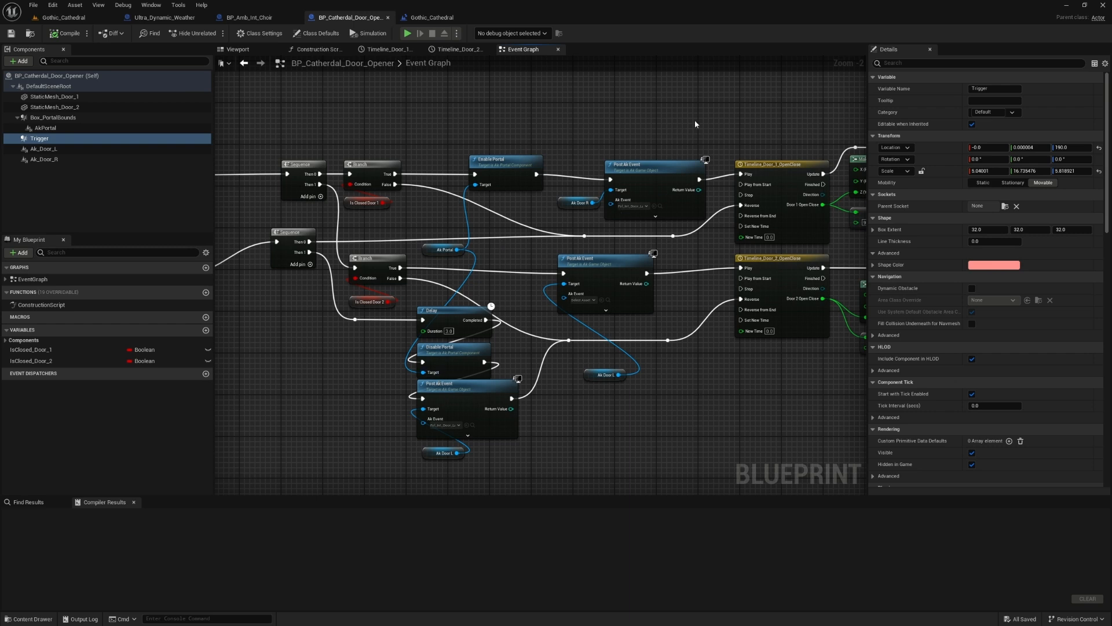
drag(694, 120, 589, 113)
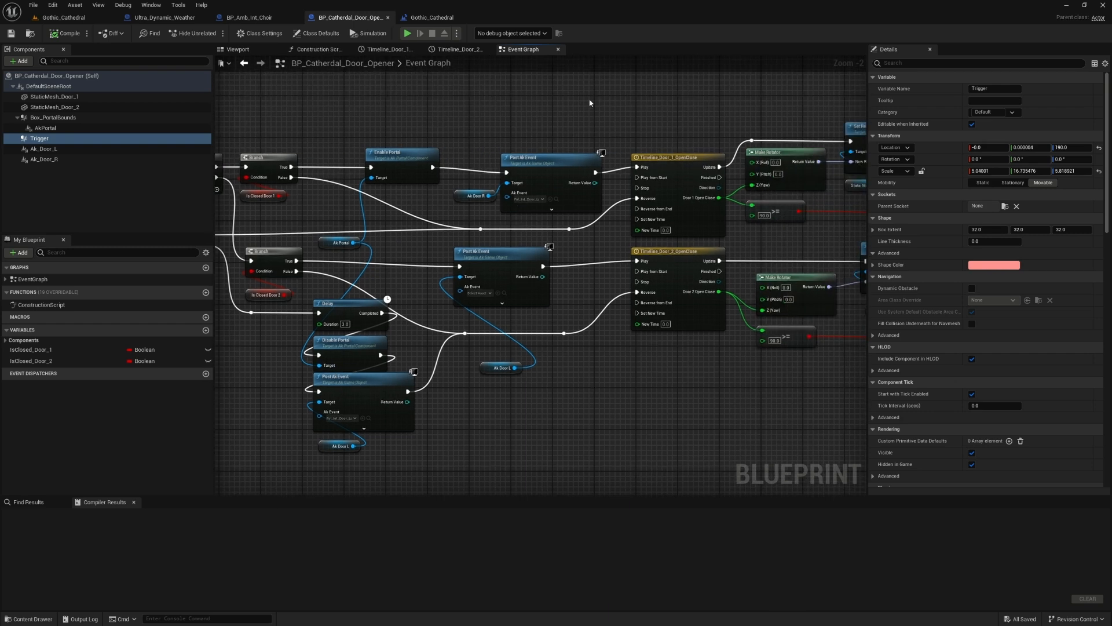
click(44, 129)
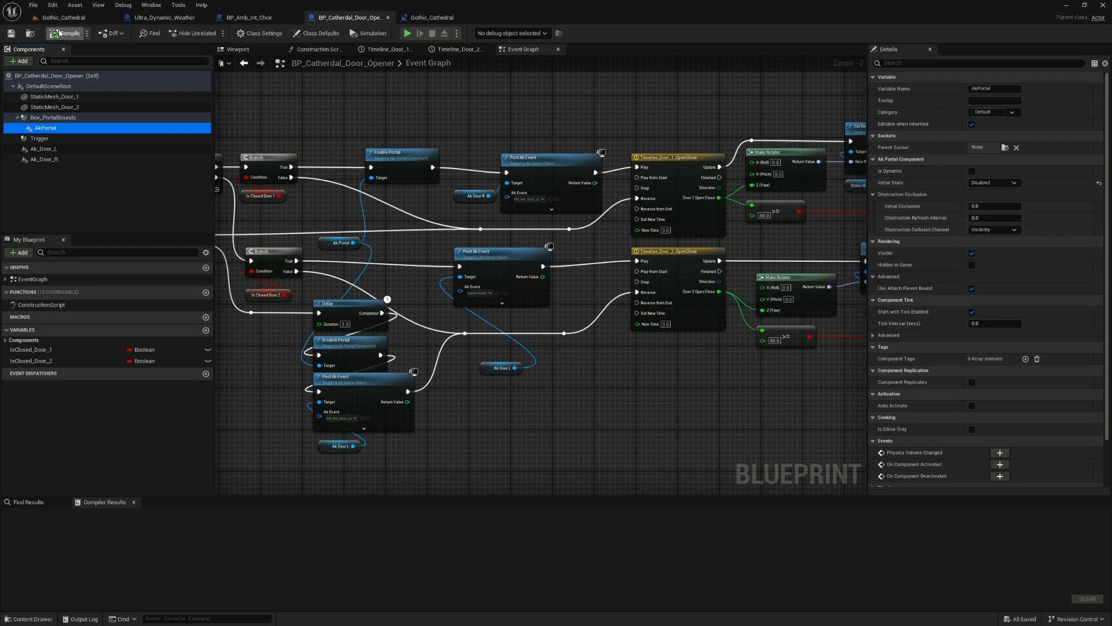
Return to the Gothic_Cathedral level, focus on AkAcousticPortal_SideDoor_2, and inspect how the portal encloses the side doorway.
click(71, 18)
key(s)
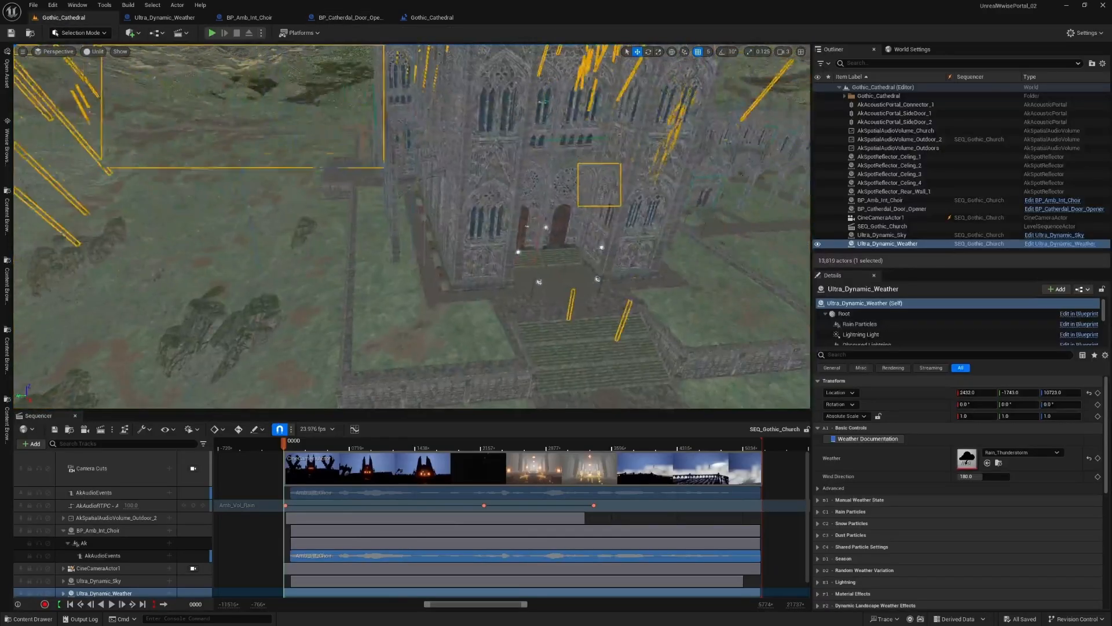
click(922, 114)
double_click(925, 122)
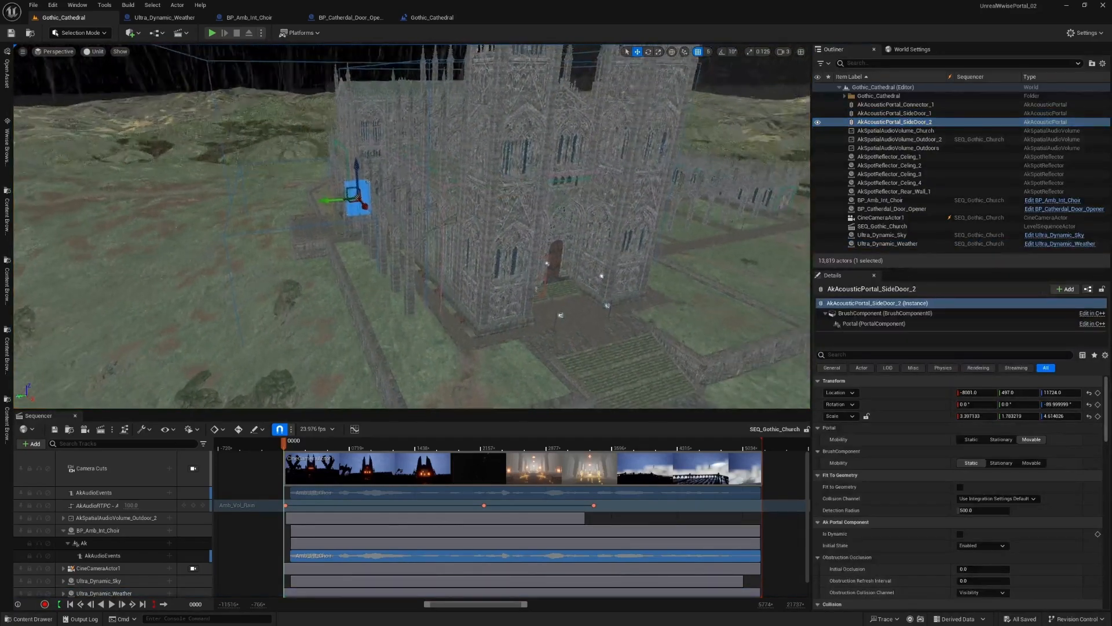
key(w)
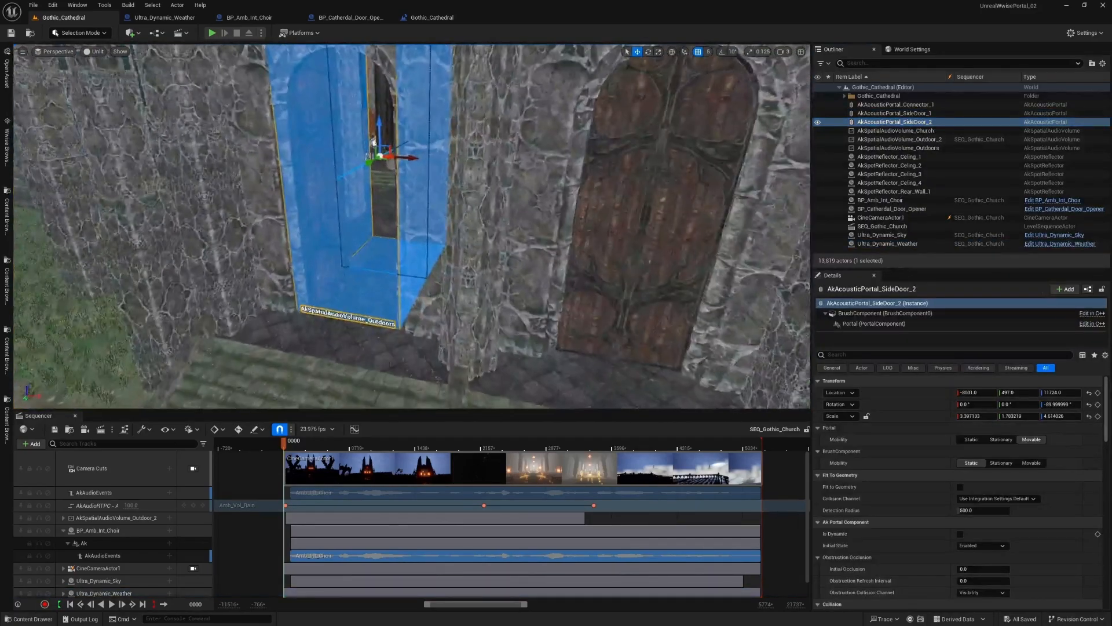
drag(411, 232, 414, 216)
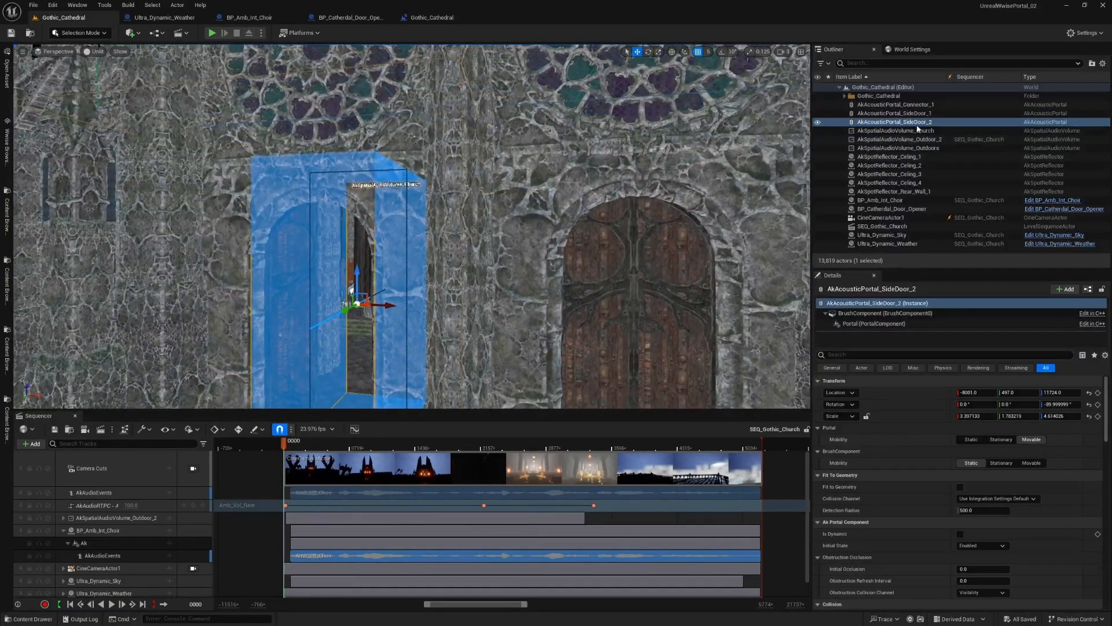
Focus on AkAcousticPortal_Connector_1 and examine its extents around the side entrance from close up and from farther away.
double_click(896, 104)
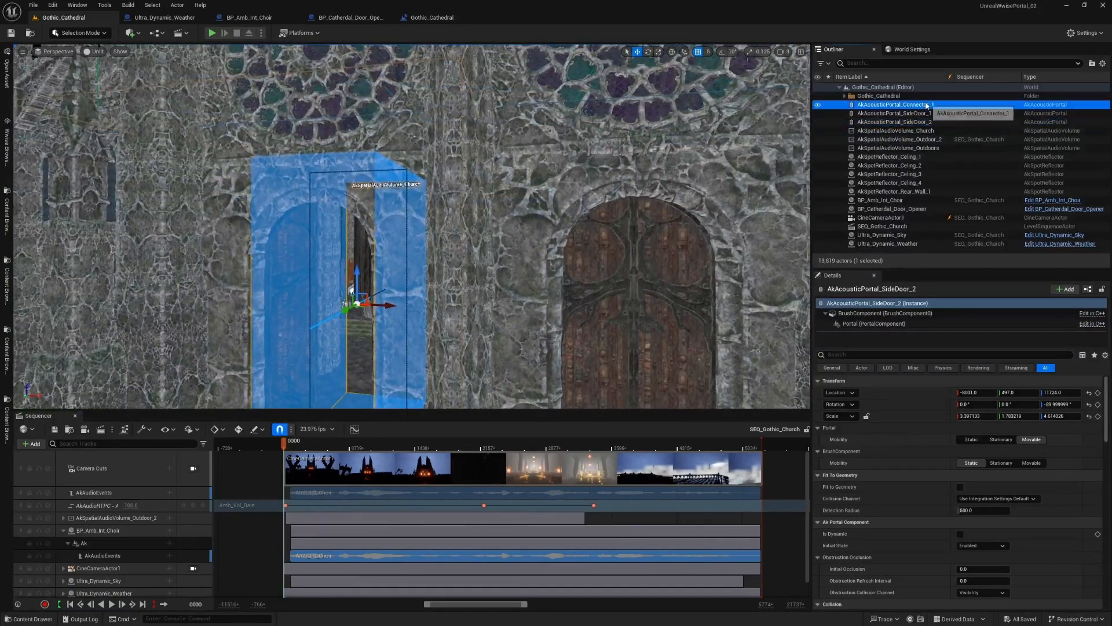
key(s)
key(w)
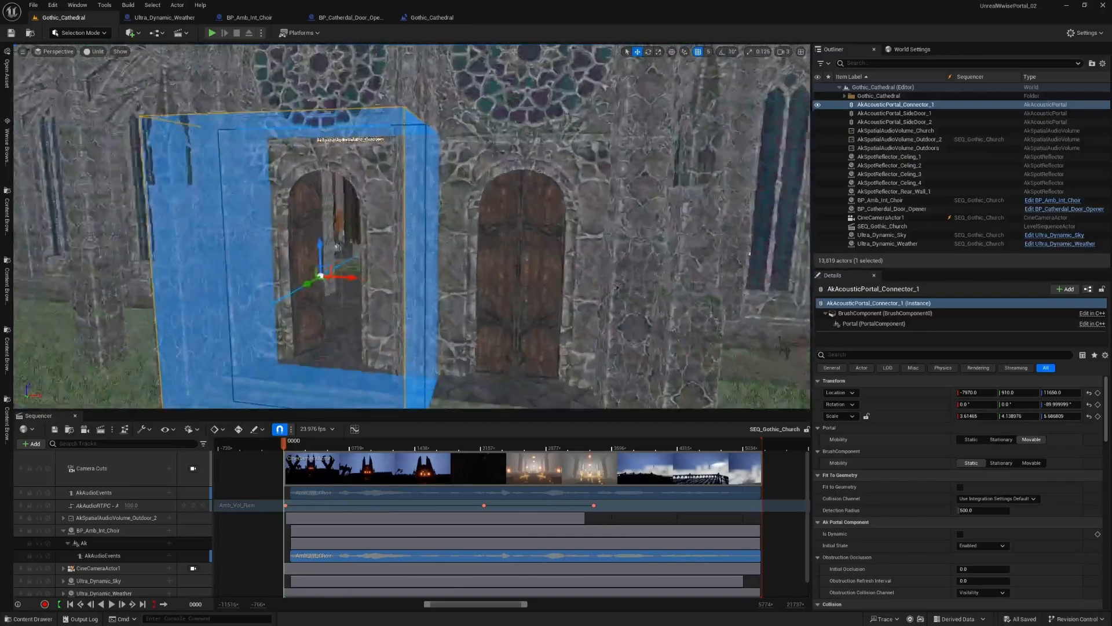
drag(411, 226, 280, 374)
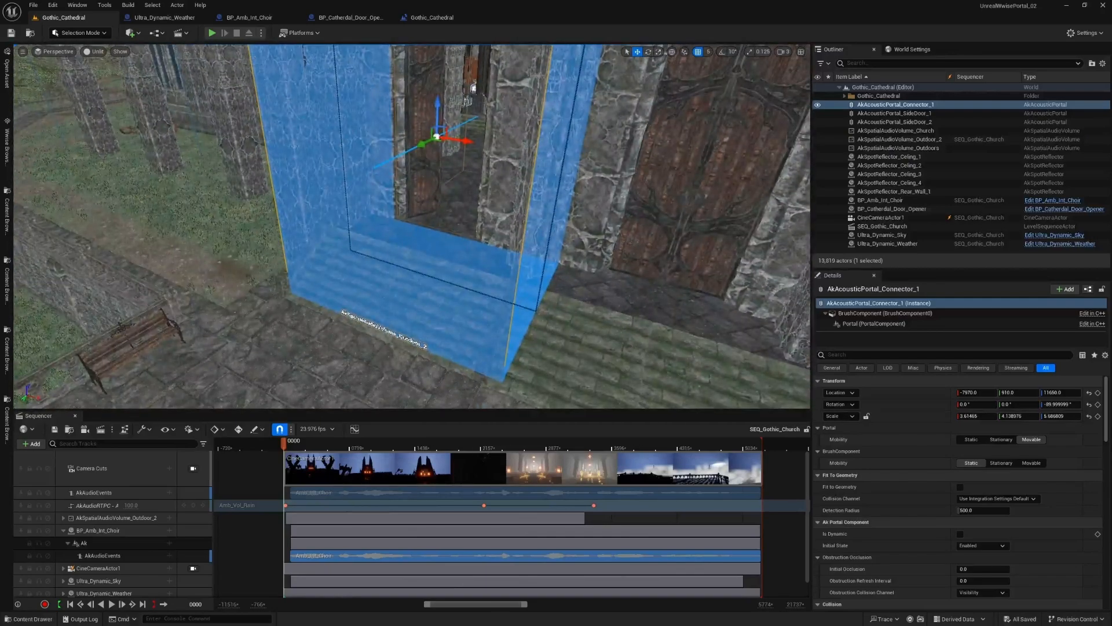
key(s)
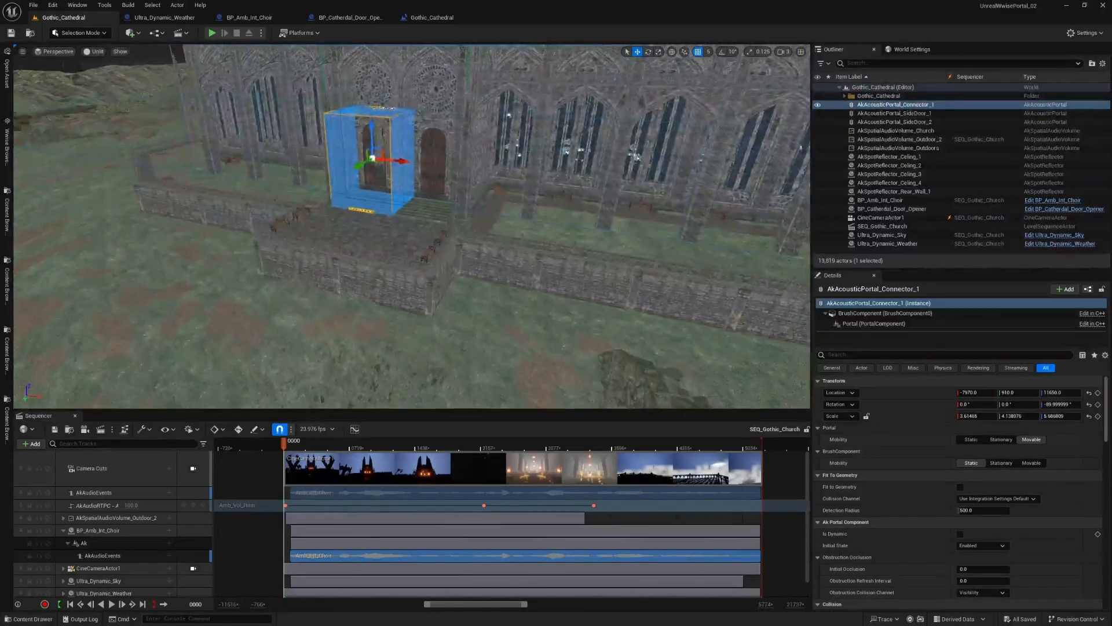
key(w)
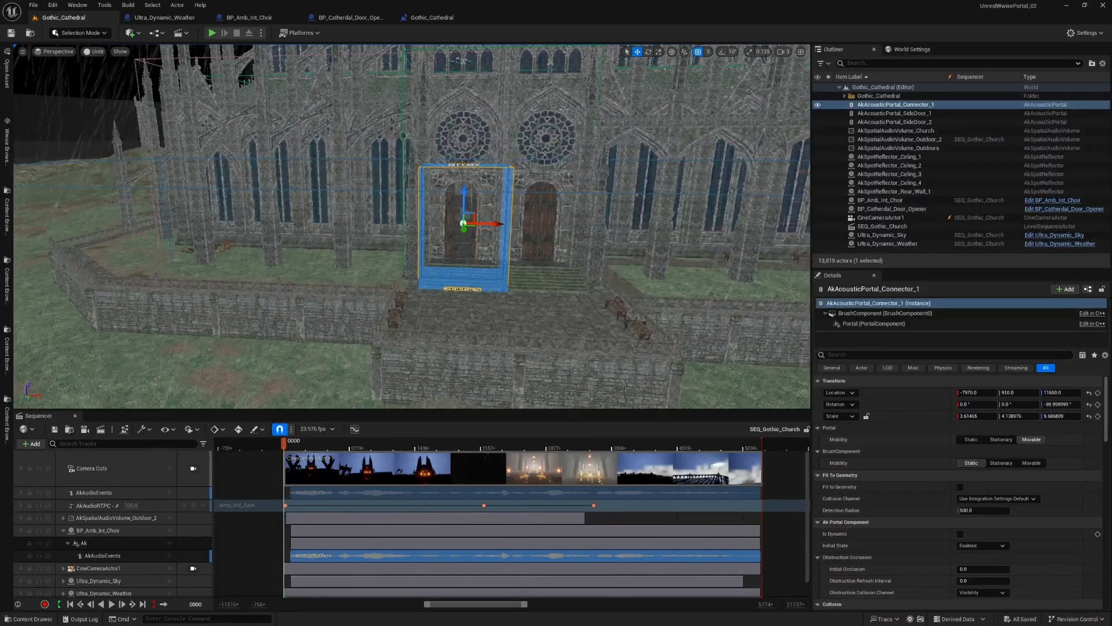
click(454, 249)
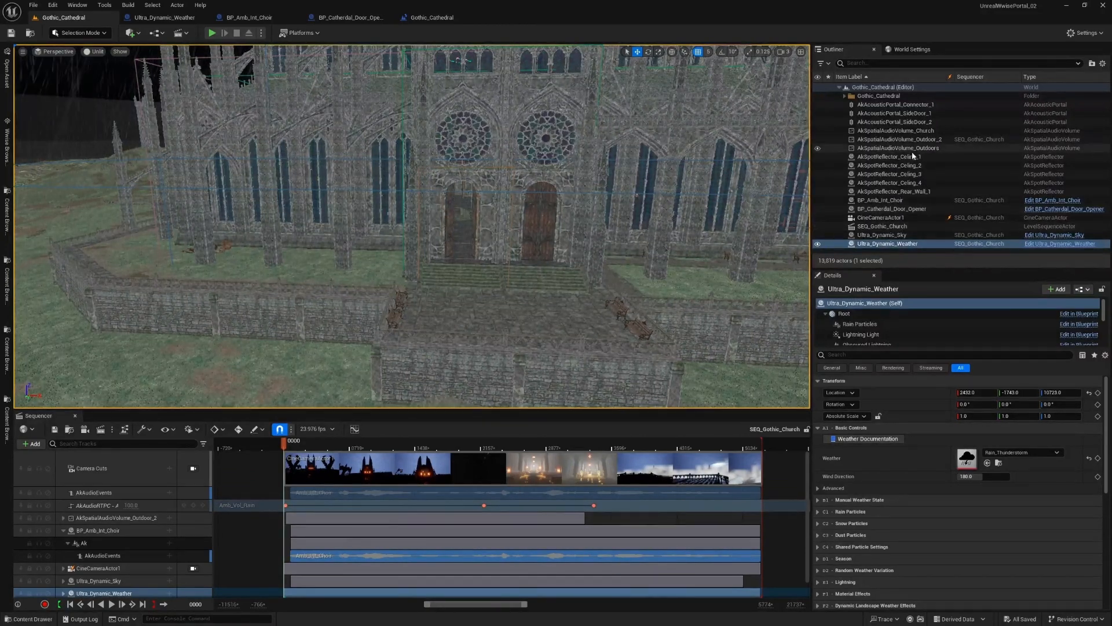
Select the four AkSpotReflector_Ceiling actors, and inspect their placement inside the cathedral and their aux bus and acoustic texture settings.
click(914, 158)
shift+click(890, 182)
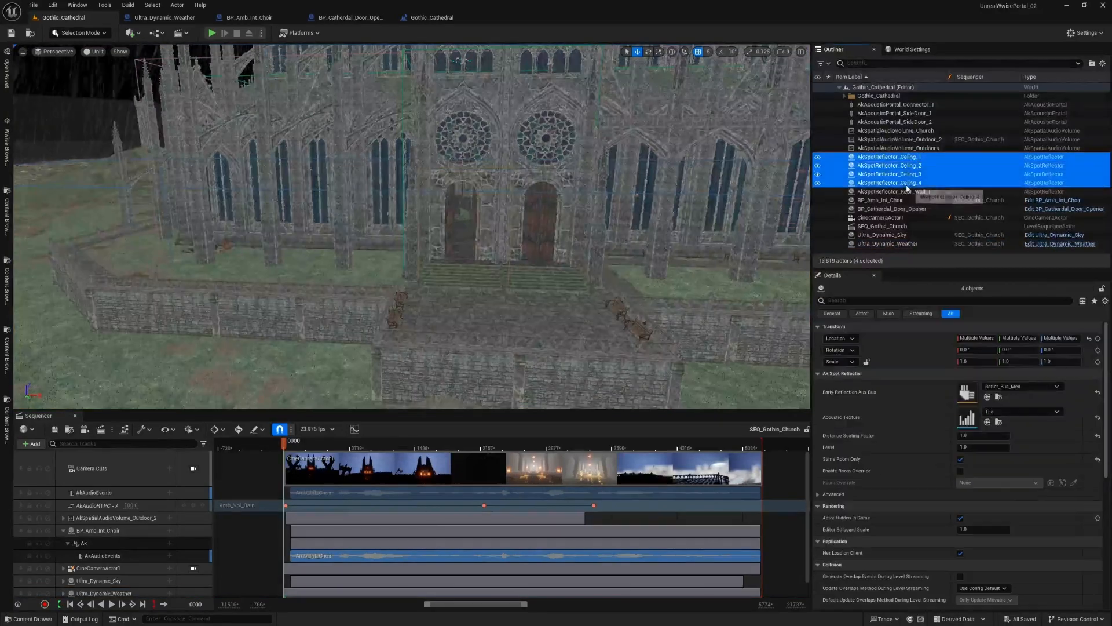
key(f)
key(s)
scroll(411, 226, down, 4)
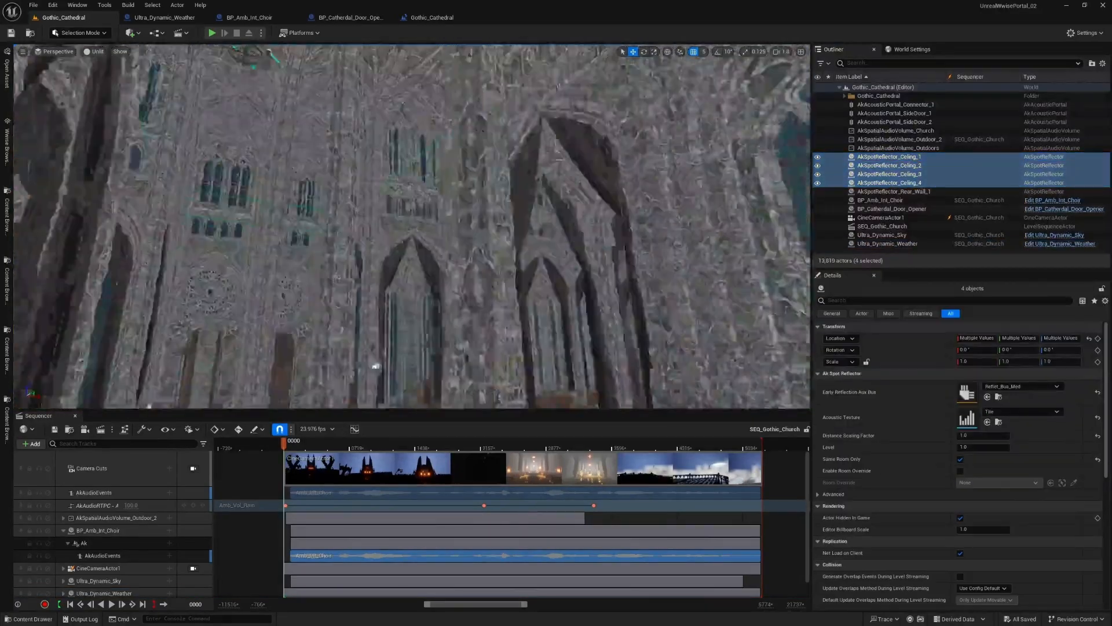
key(a)
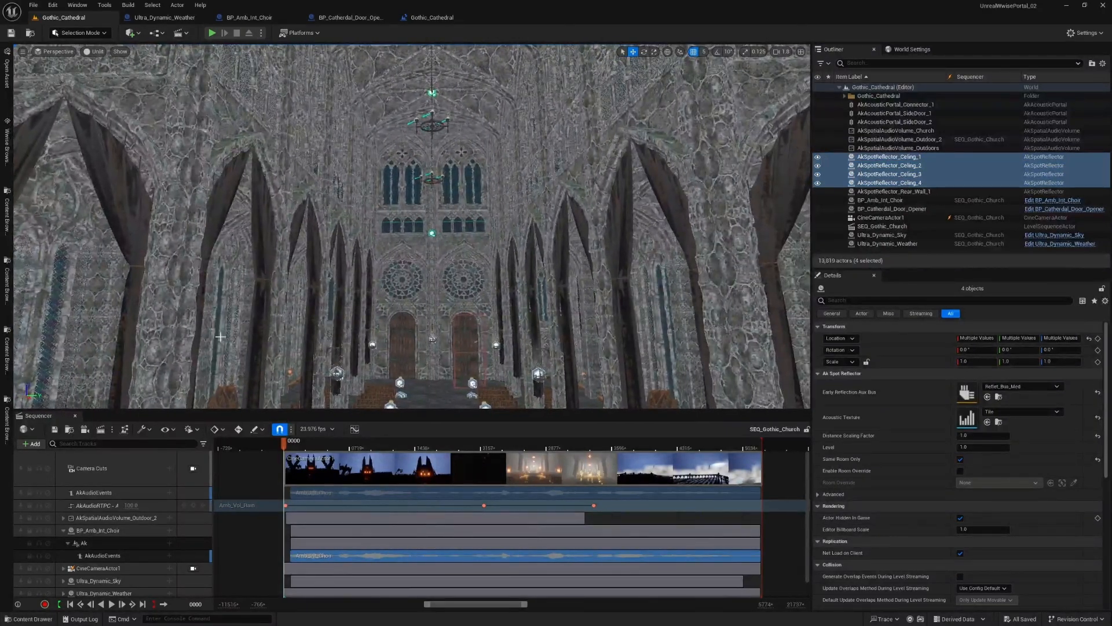
key(w)
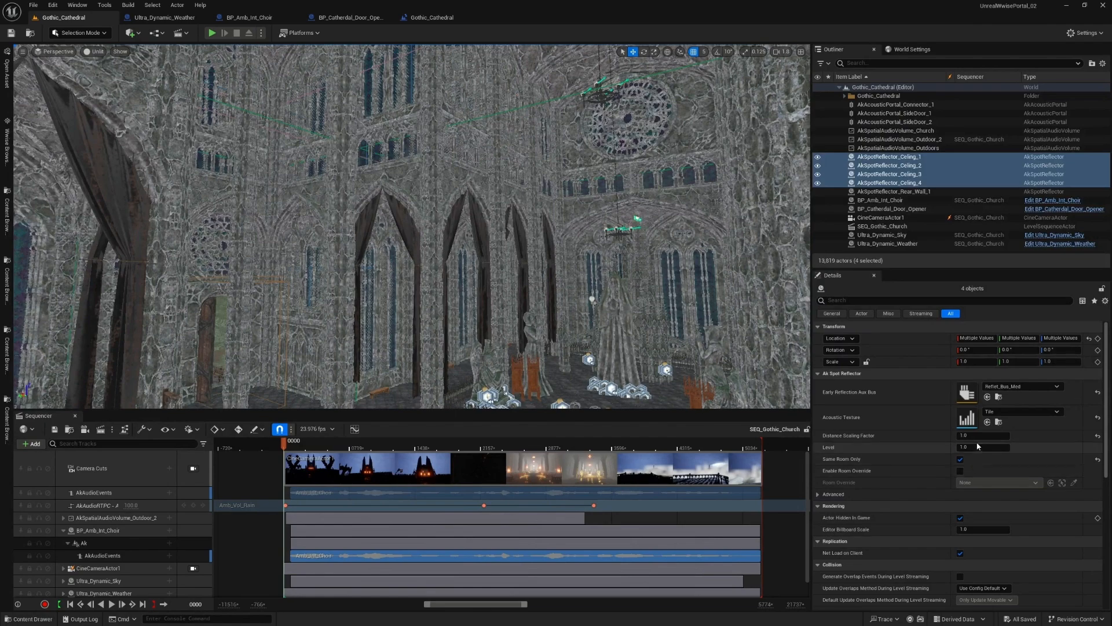
drag(496, 218, 617, 243)
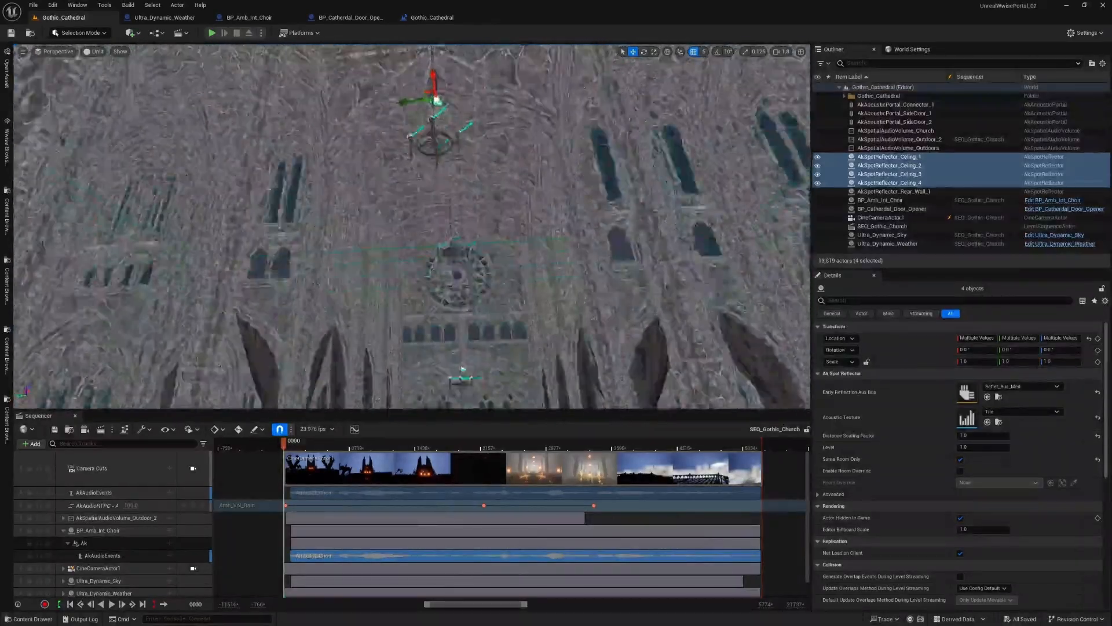
Inspect AkSpotReflector_Rear_Wall_1 above the cathedral doors, and select AkAcousticPortal_Connector_1 to view its settings.
click(894, 191)
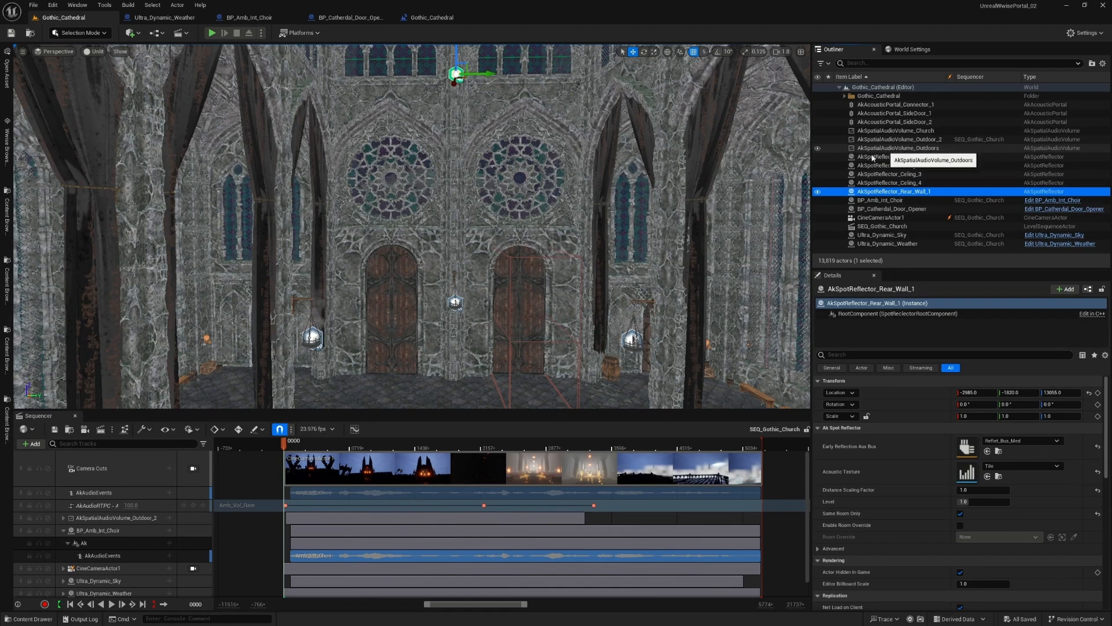
drag(563, 186, 592, 190)
click(921, 105)
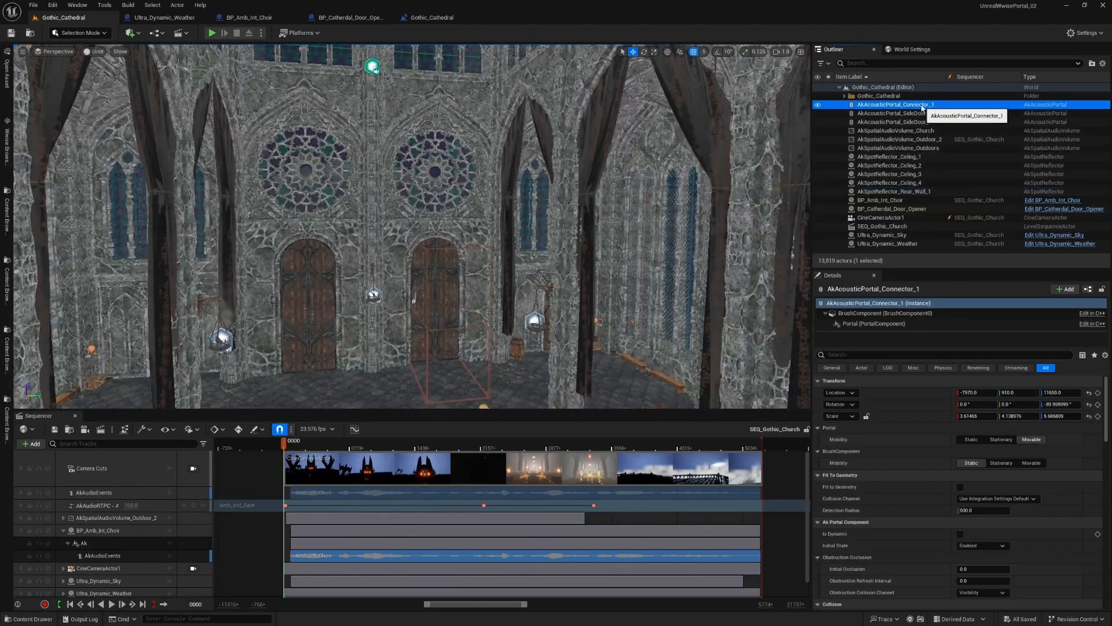
Select AkSpatialAudioVolume_Church and review its surface properties, late reverb aux bus, room and Ak Event settings.
click(909, 132)
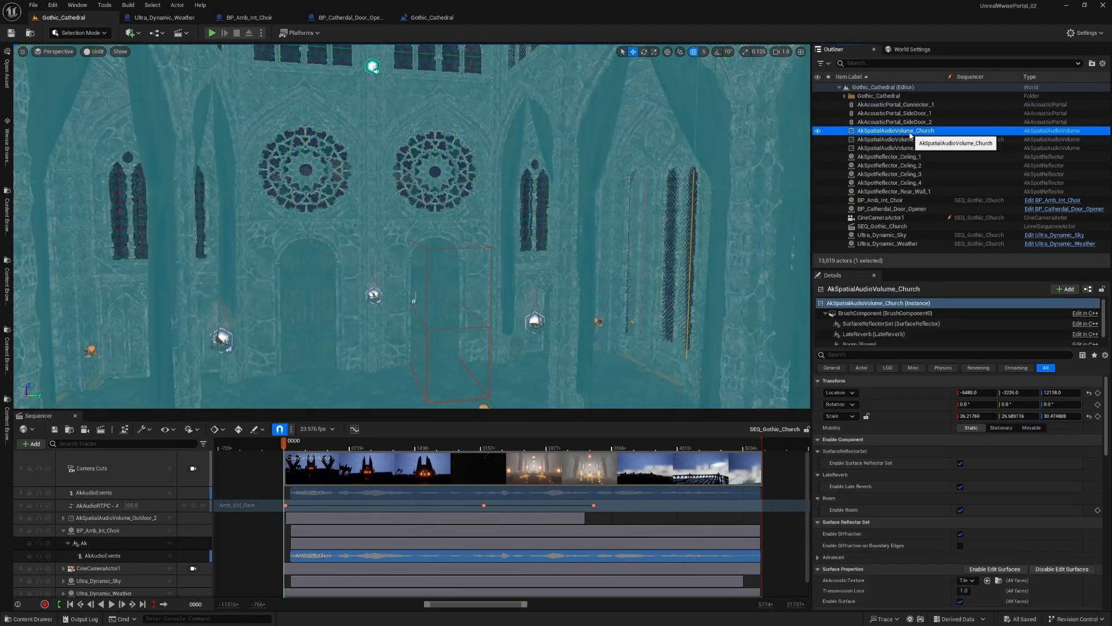
scroll(849, 481, down, 3)
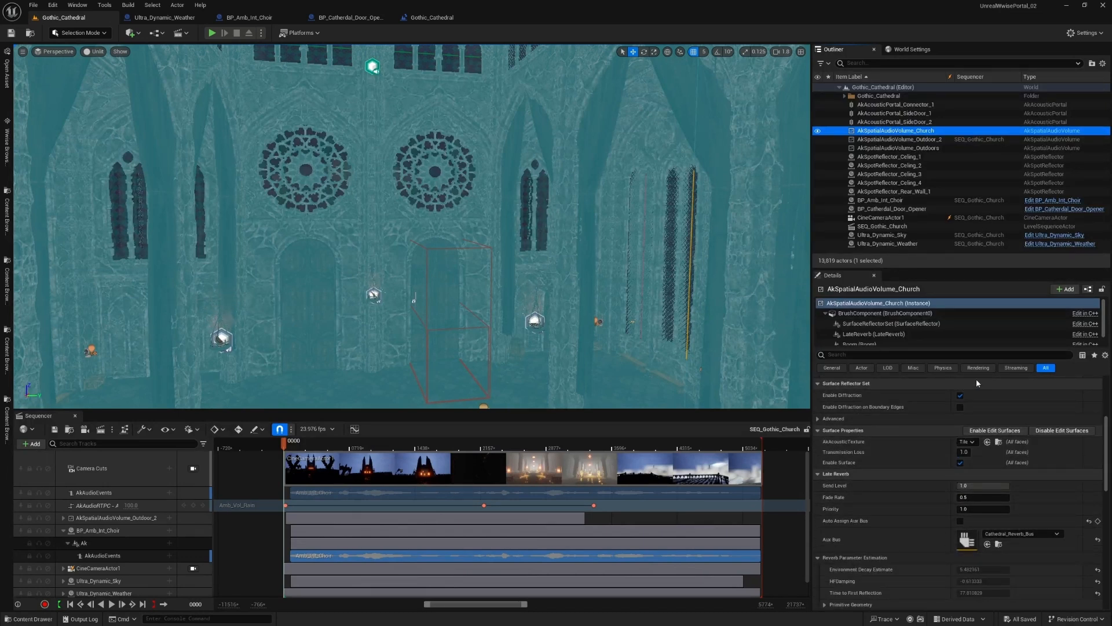
scroll(910, 480, down, 1)
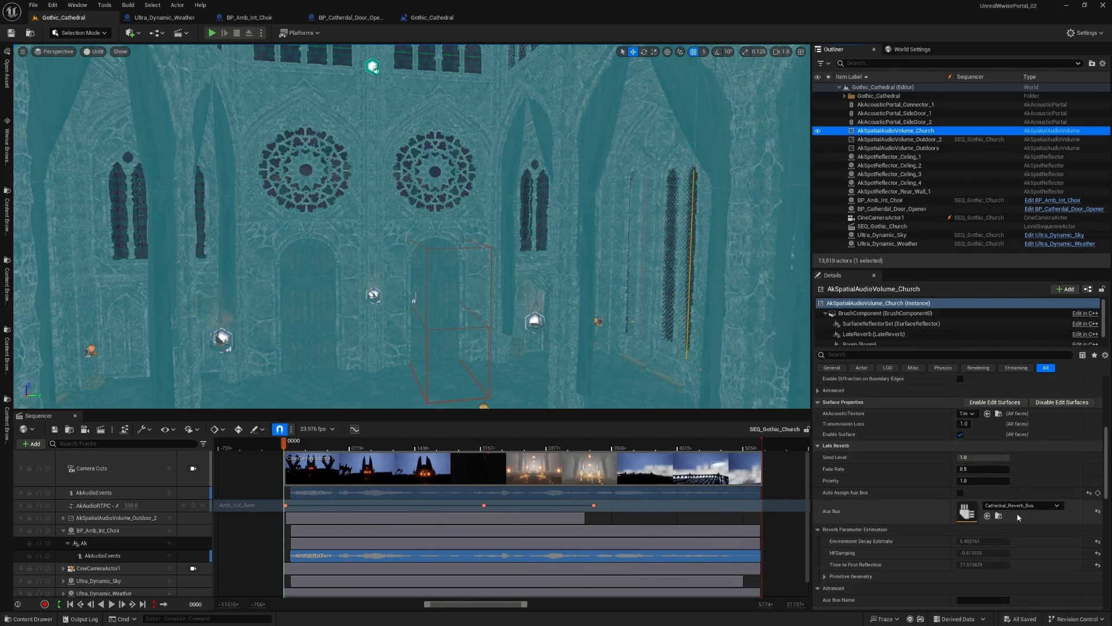
scroll(948, 485, down, 7)
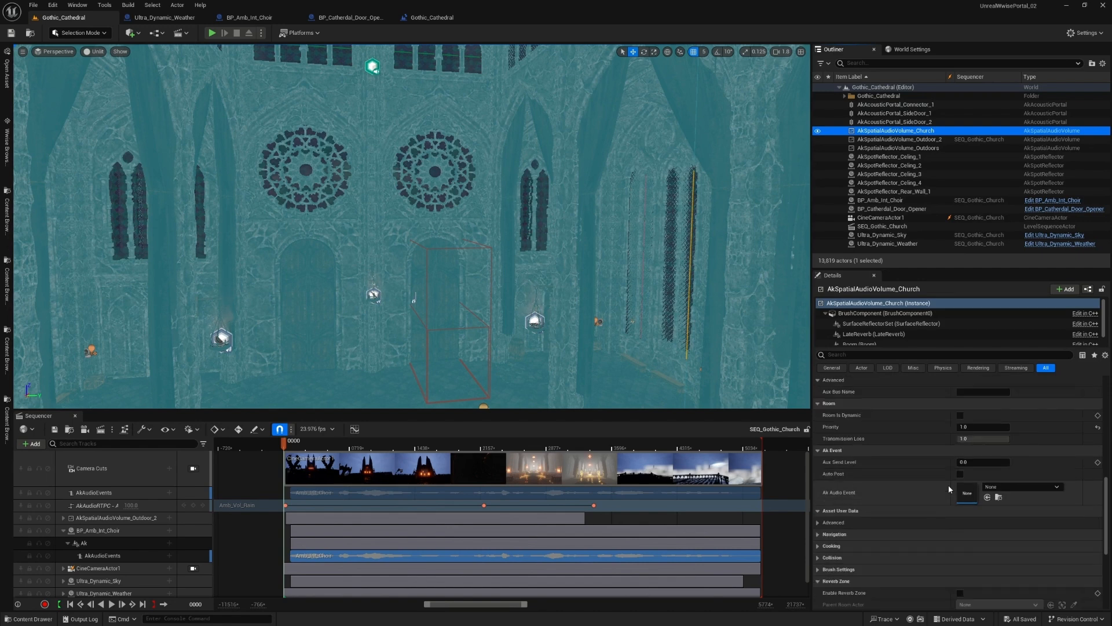
scroll(902, 509, up, 6)
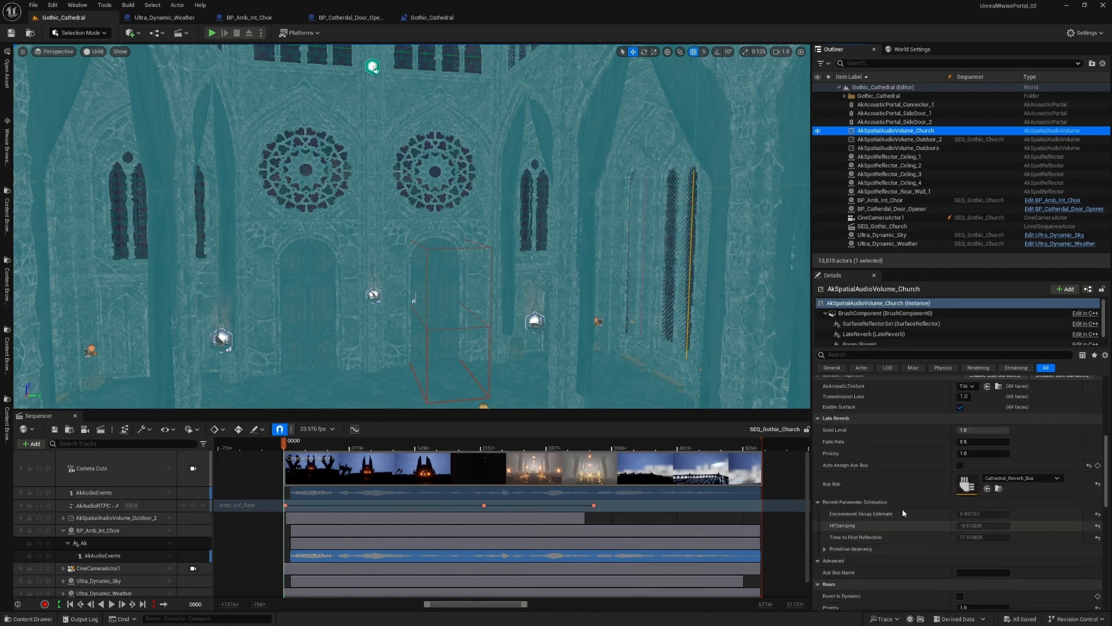
scroll(902, 509, up, 6)
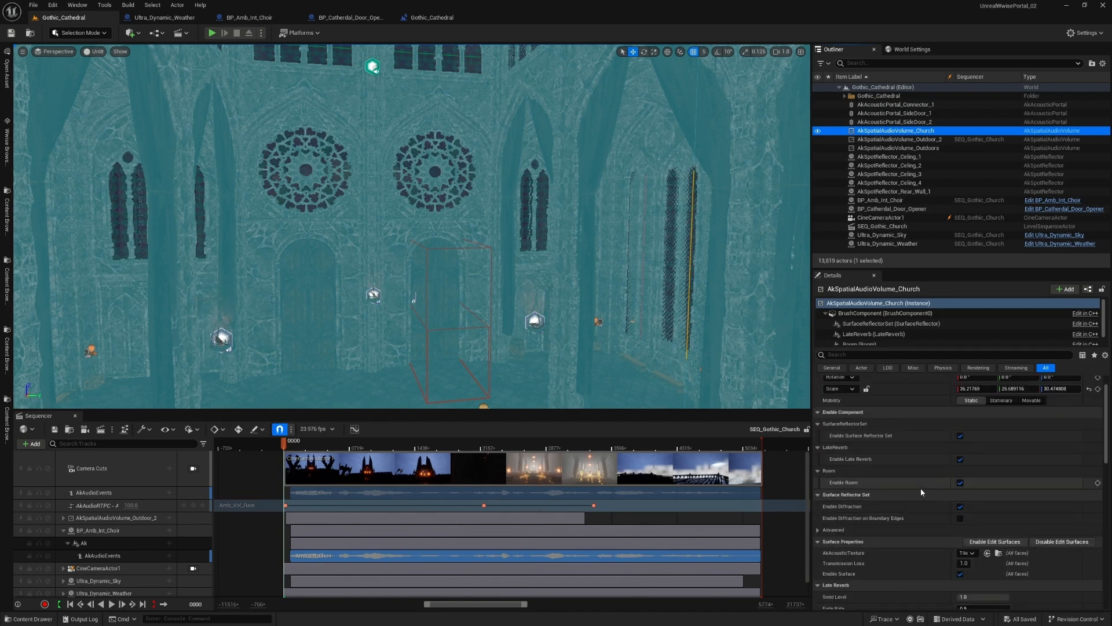
Select AkSpatialAudioVolume_Outdoor_2 and review its late reverb, room and Ak Event settings.
click(900, 139)
scroll(860, 497, down, 5)
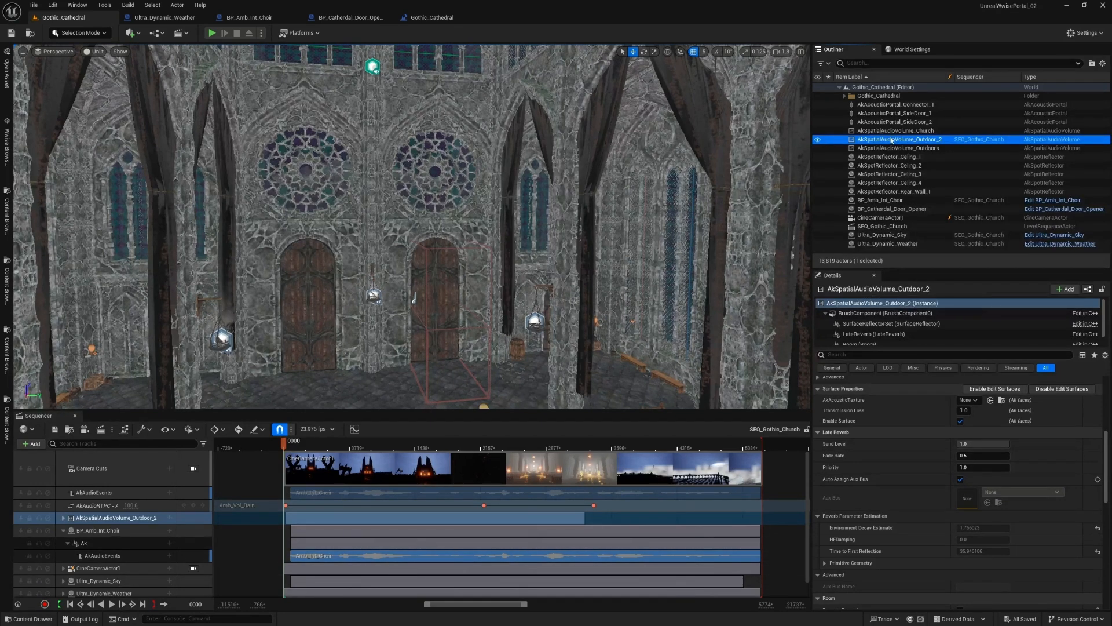
scroll(871, 401, down, 6)
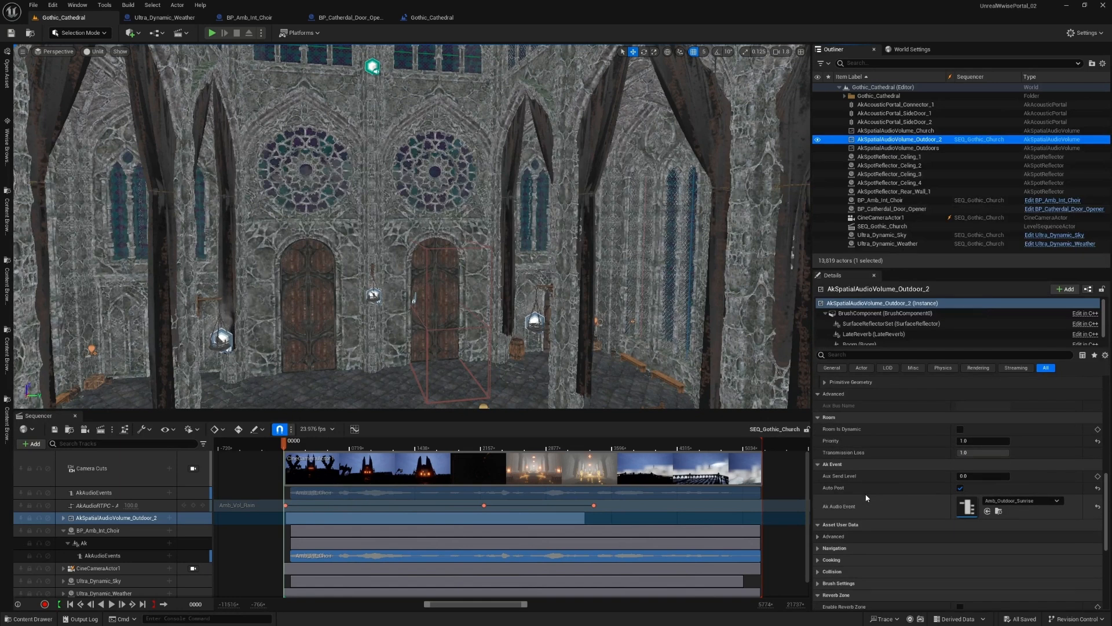
Select AkSpatialAudioVolume_Outdoors and review its transform, surface properties, late reverb, room and Ak Event settings.
click(883, 149)
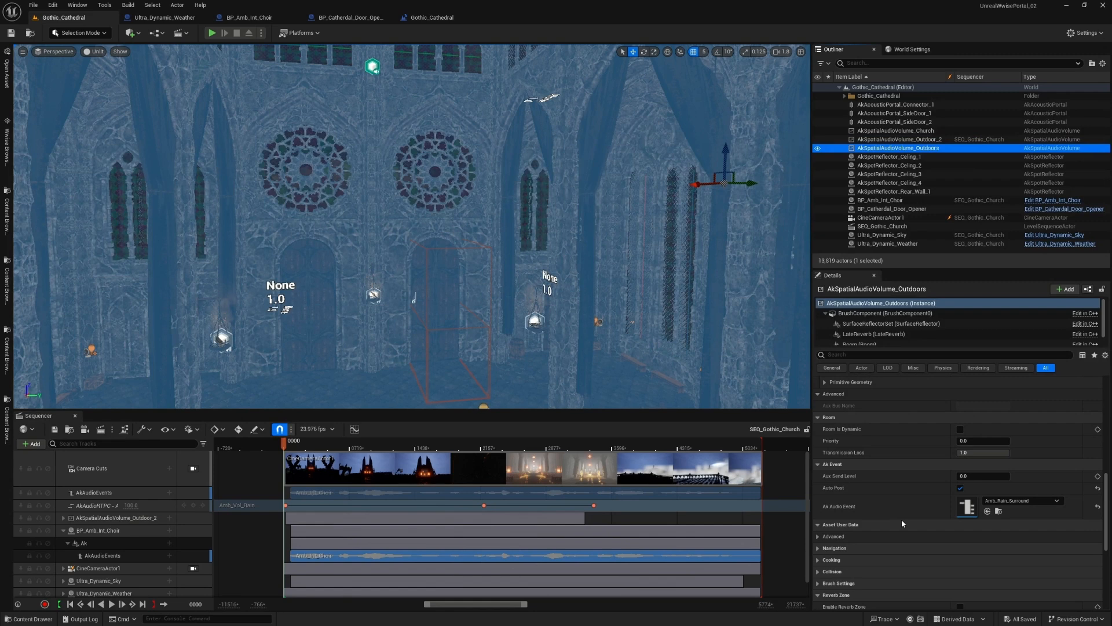
scroll(901, 519, up, 8)
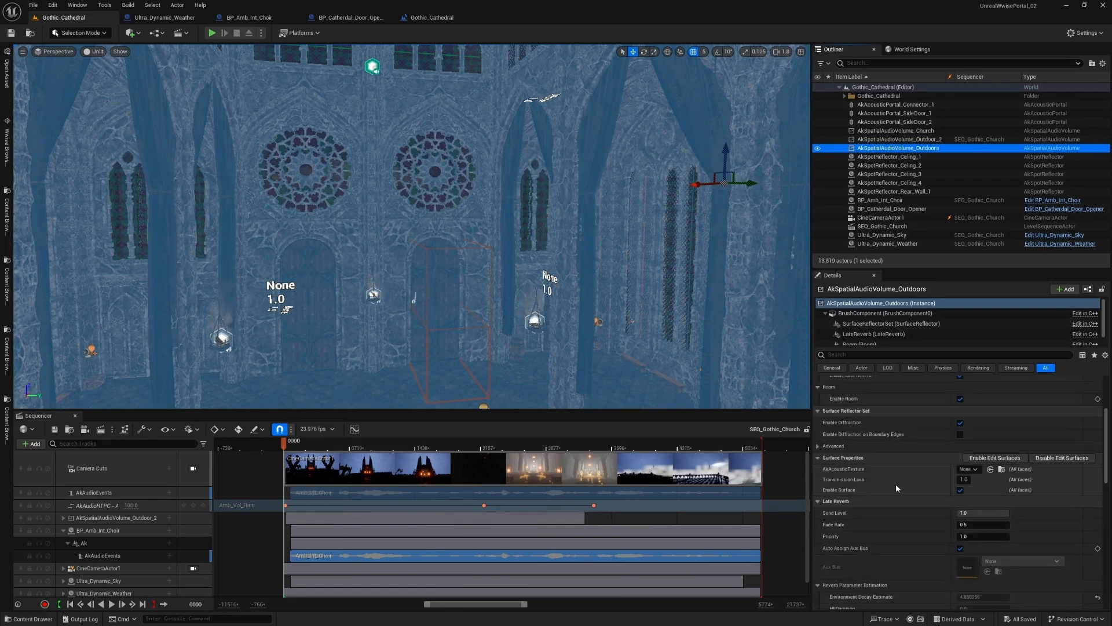
scroll(896, 485, up, 3)
scroll(897, 487, up, 1)
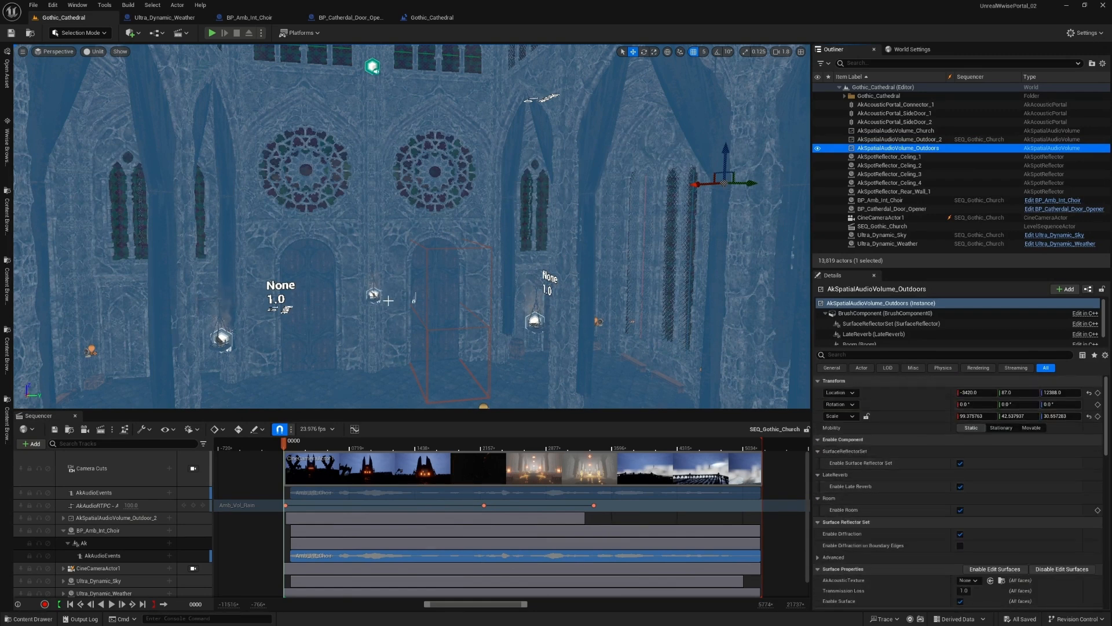
scroll(868, 510, down, 6)
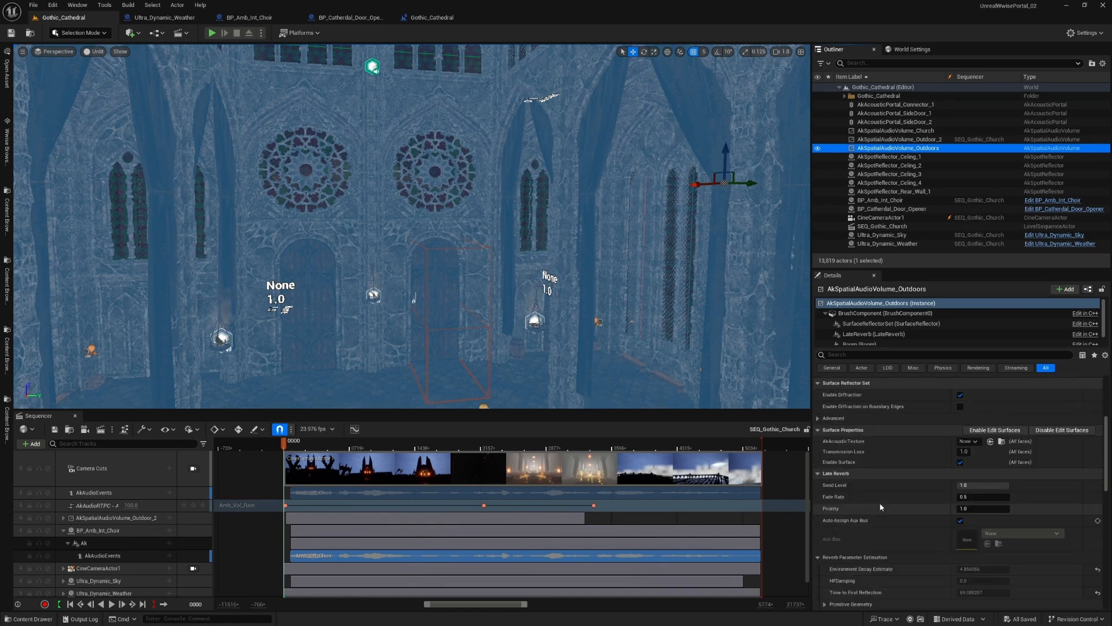
scroll(869, 510, down, 4)
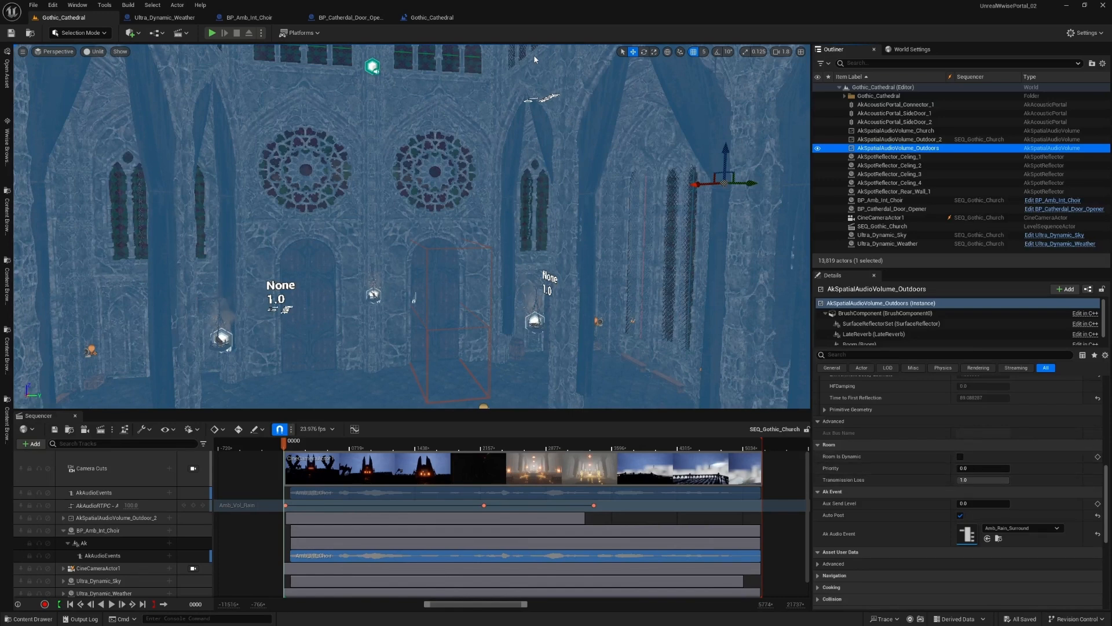
Play the level alongside the Wwise Game Object 3D Viewer, walk through the cathedral to the outdoors, and stop the session.
mouse_move(441, 262)
mouse_down()
mouse_move(431, 256)
mouse_move(442, 263)
mouse_up()
drag(409, 211, 580, 210)
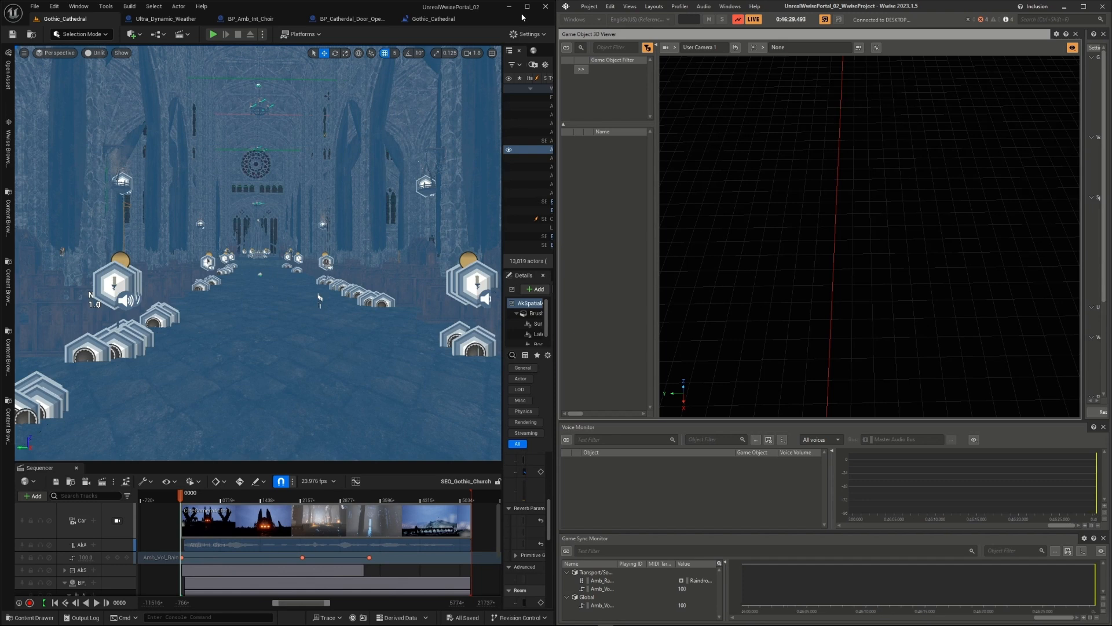
click(213, 35)
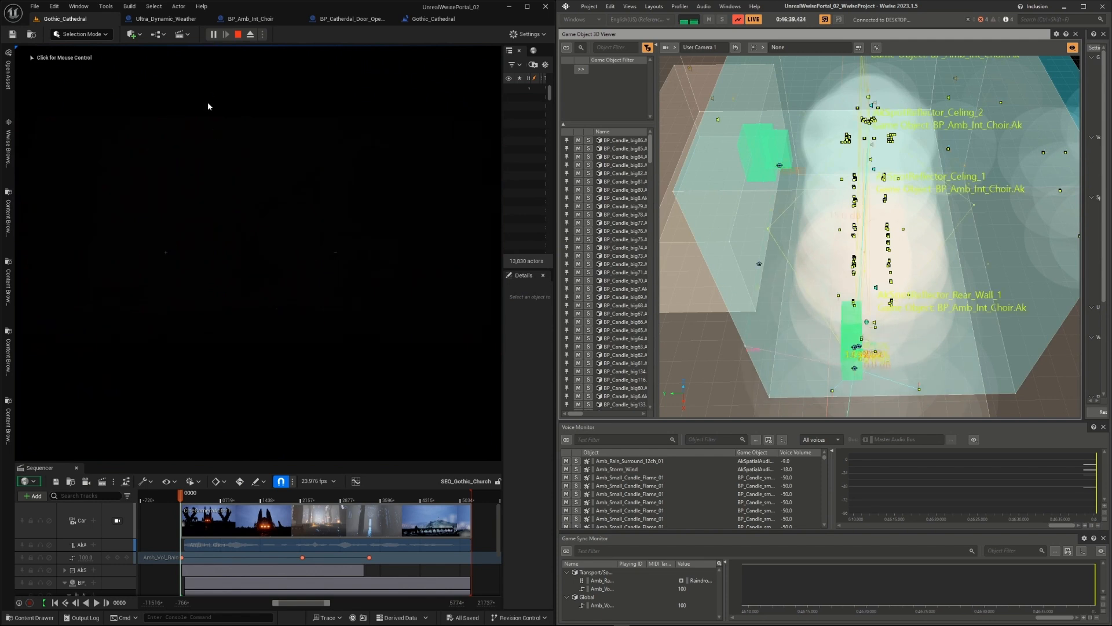
click(208, 106)
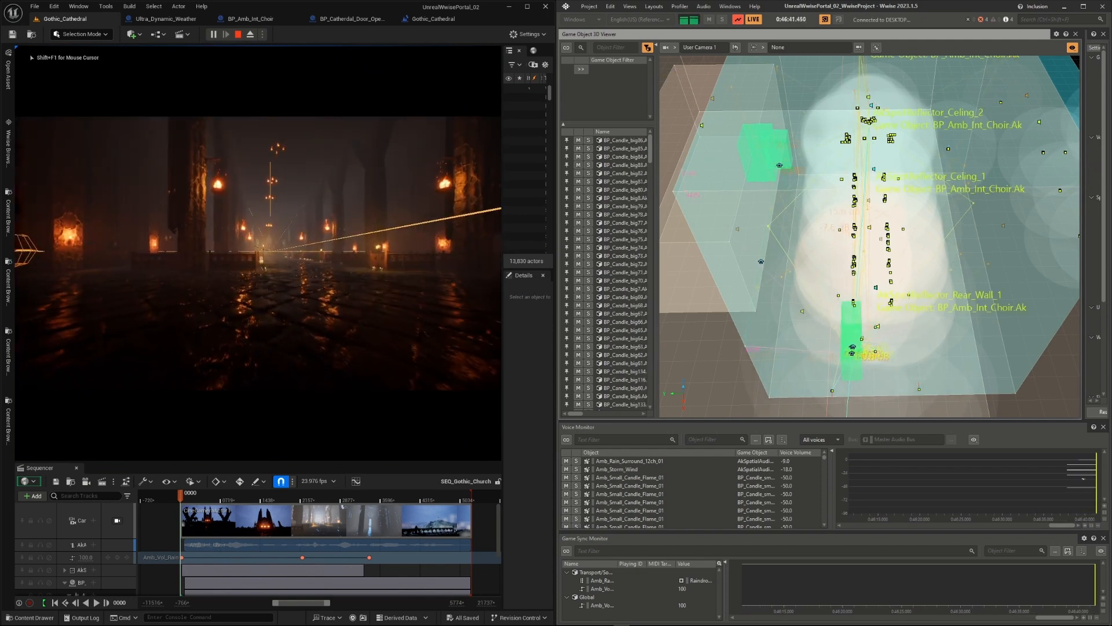
key(w)
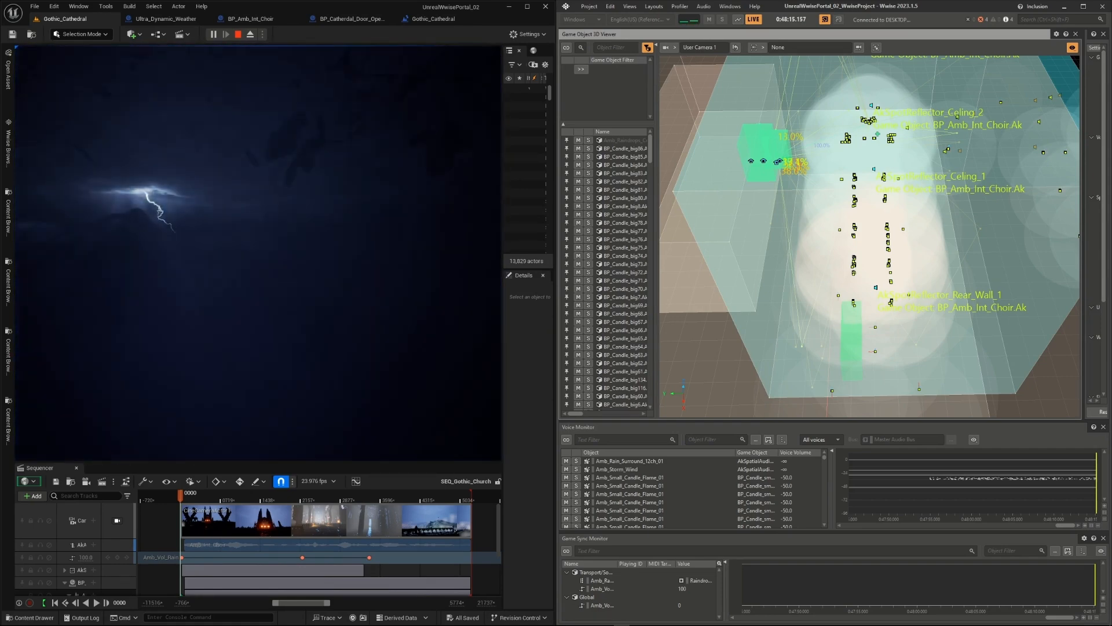
key(Escape)
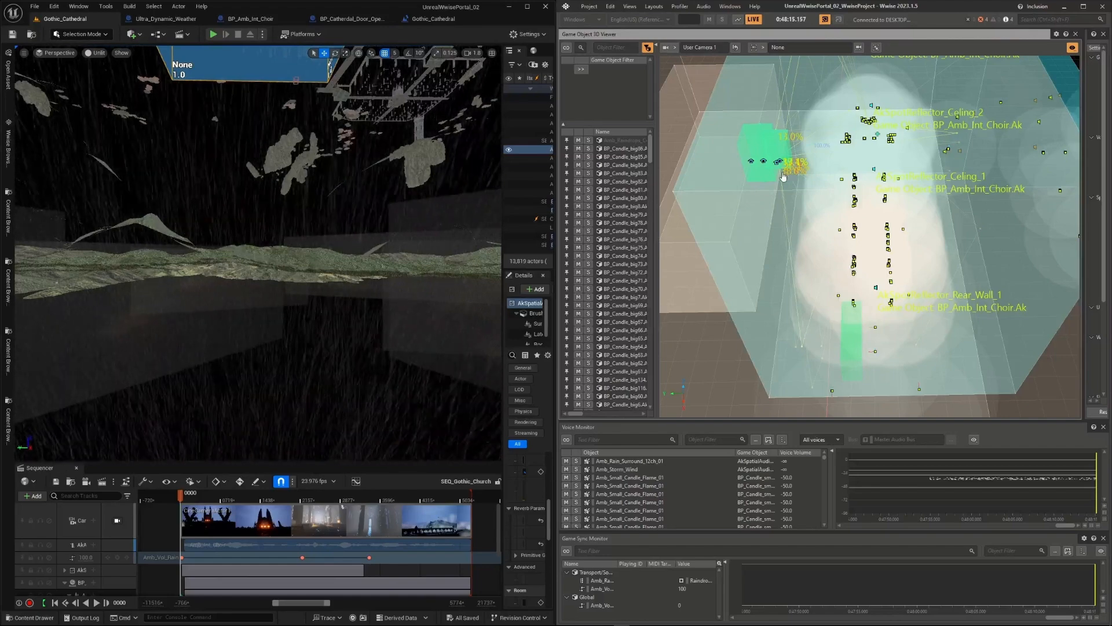
Examine the captured rooms, portals, spot reflectors and candle emitters in the Wwise Game Object 3D Viewer from several angles and distances.
mouse_move(784, 176)
mouse_down()
mouse_move(805, 179)
mouse_move(774, 175)
mouse_up()
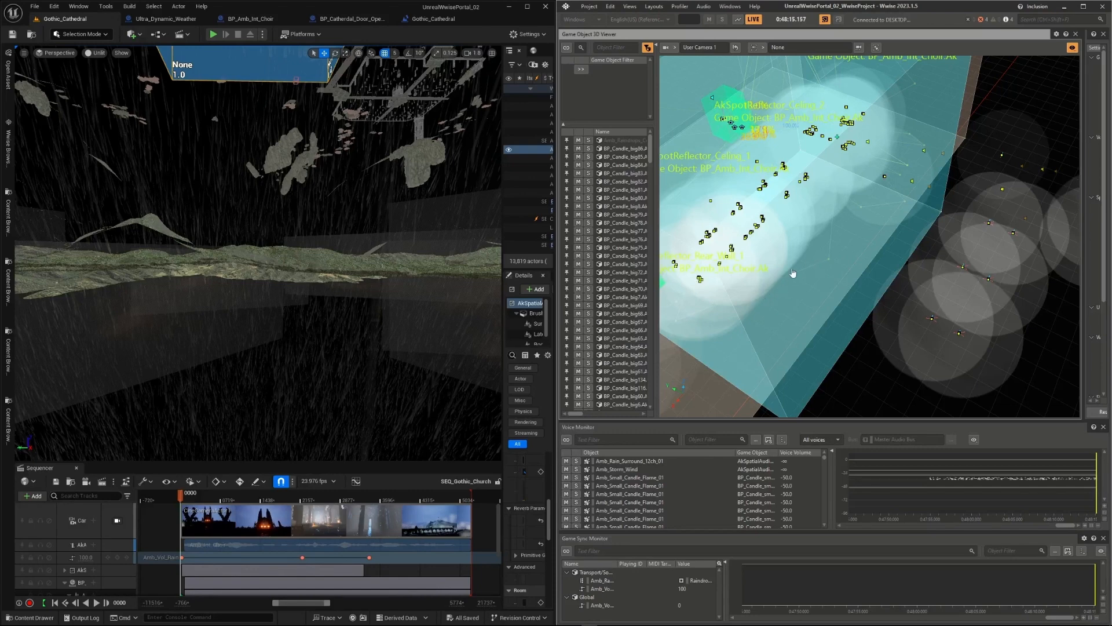
drag(738, 301, 747, 302)
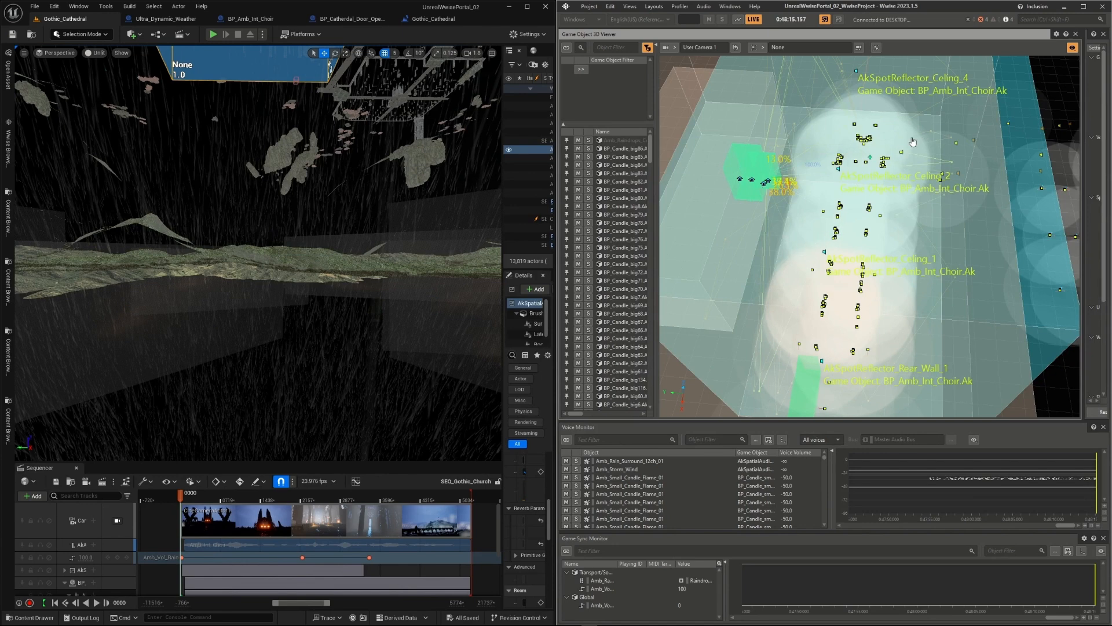
scroll(841, 198, up, 3)
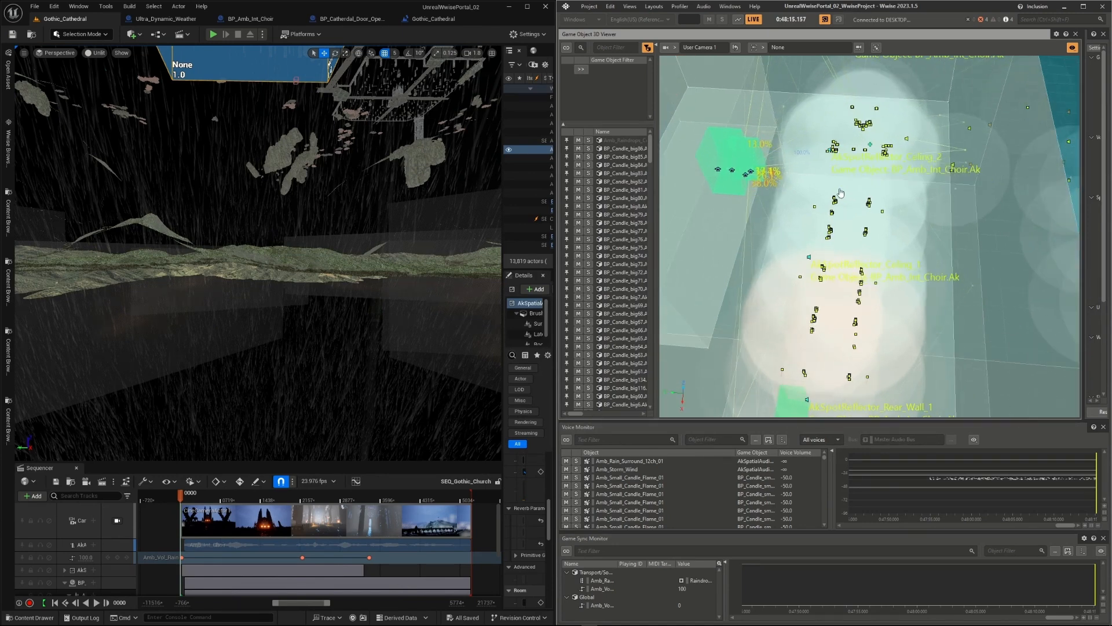
scroll(843, 208, down, 8)
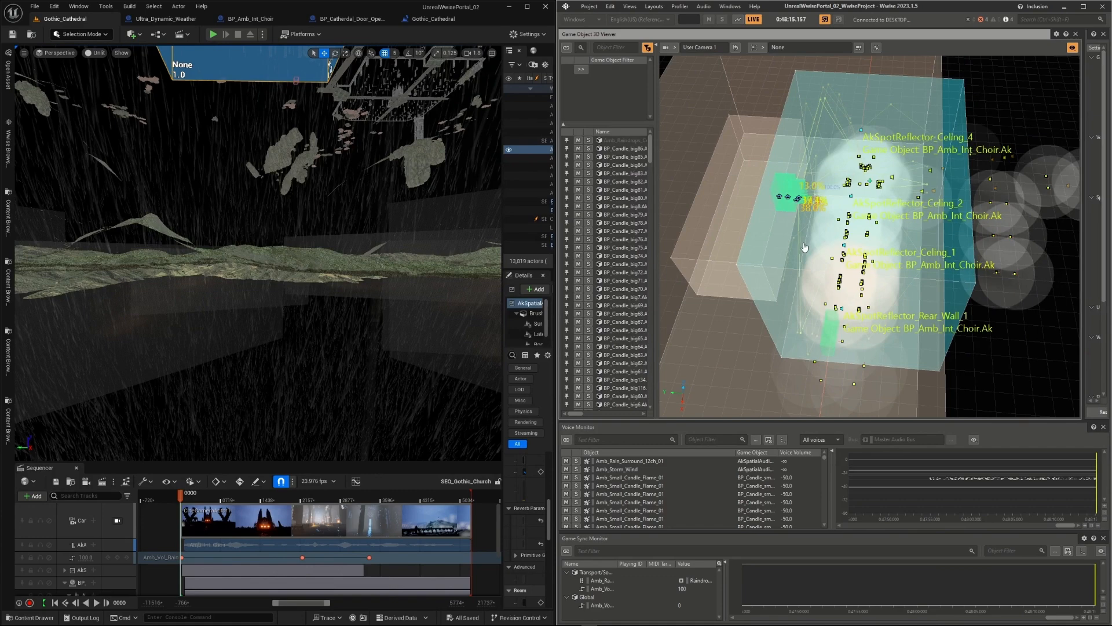
mouse_move(803, 244)
mouse_down()
mouse_move(828, 244)
mouse_move(802, 244)
mouse_up()
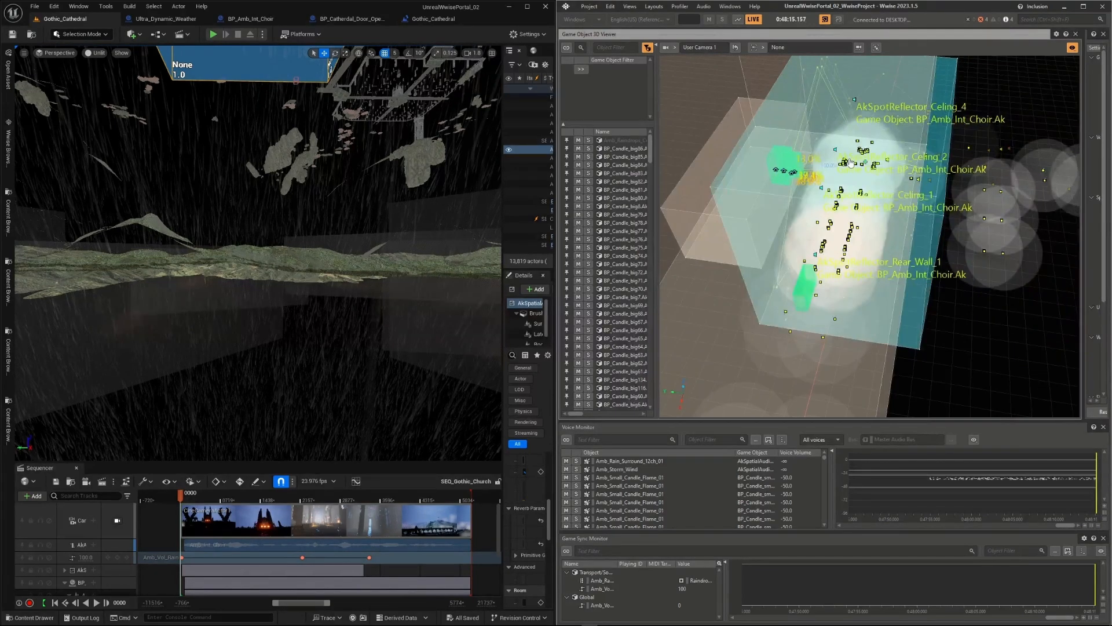
drag(908, 160, 853, 160)
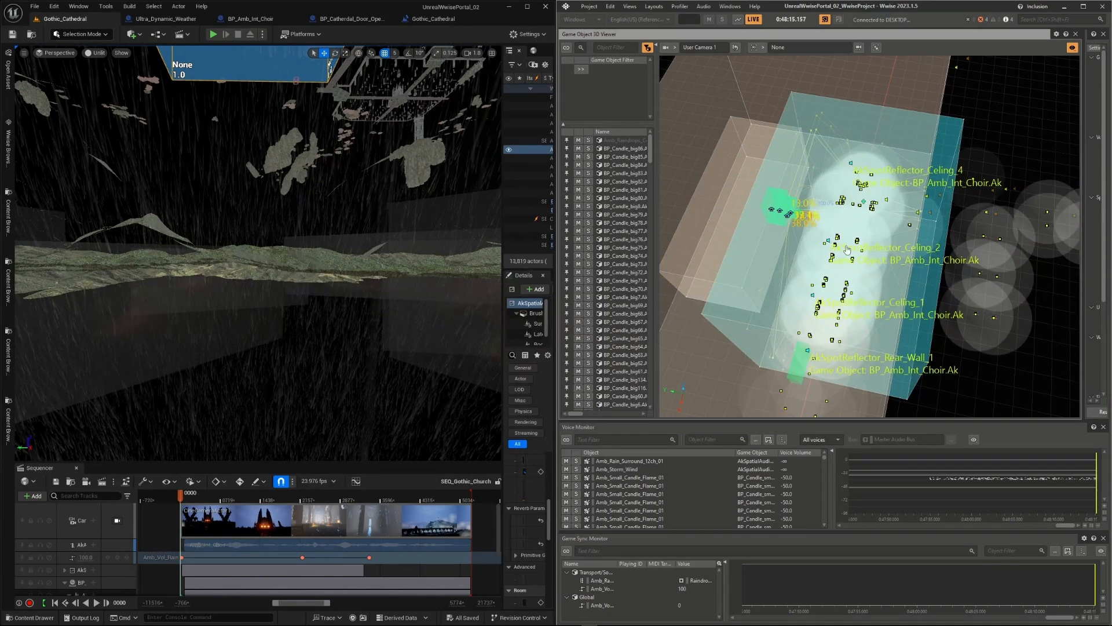
scroll(805, 272, up, 6)
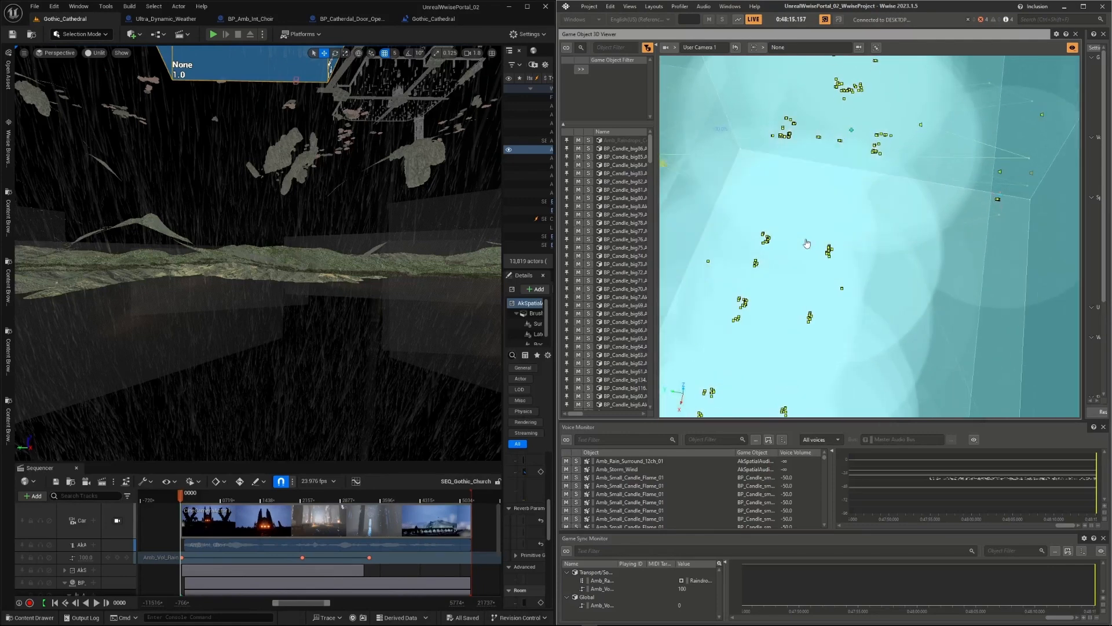
scroll(806, 243, up, 5)
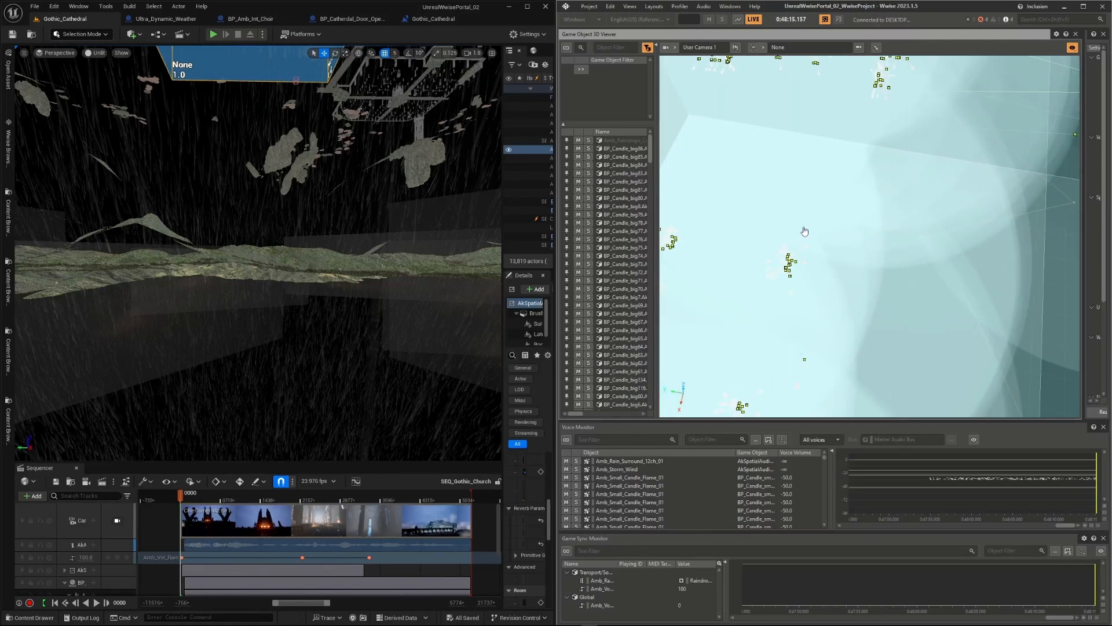
scroll(810, 240, down, 3)
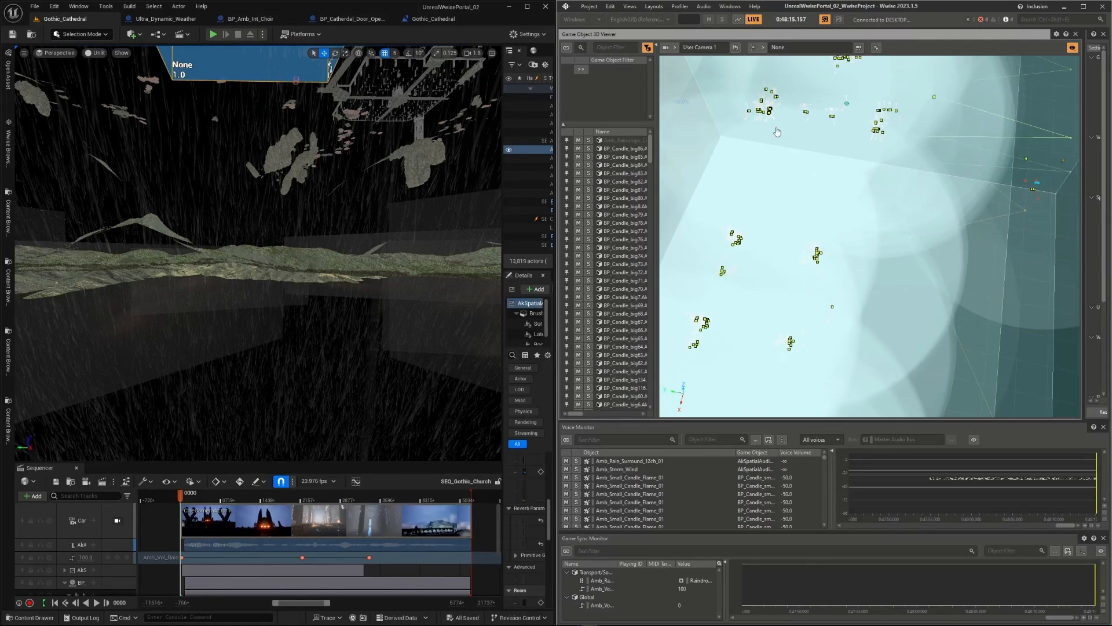
scroll(791, 150, down, 3)
scroll(793, 149, up, 5)
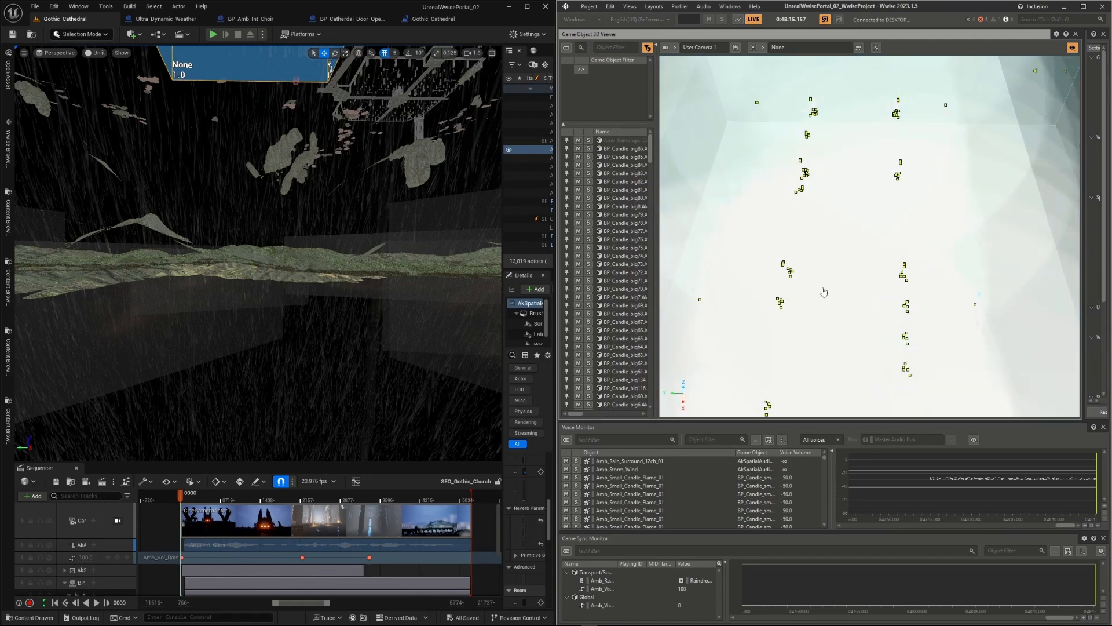
scroll(818, 313, up, 5)
scroll(818, 313, down, 5)
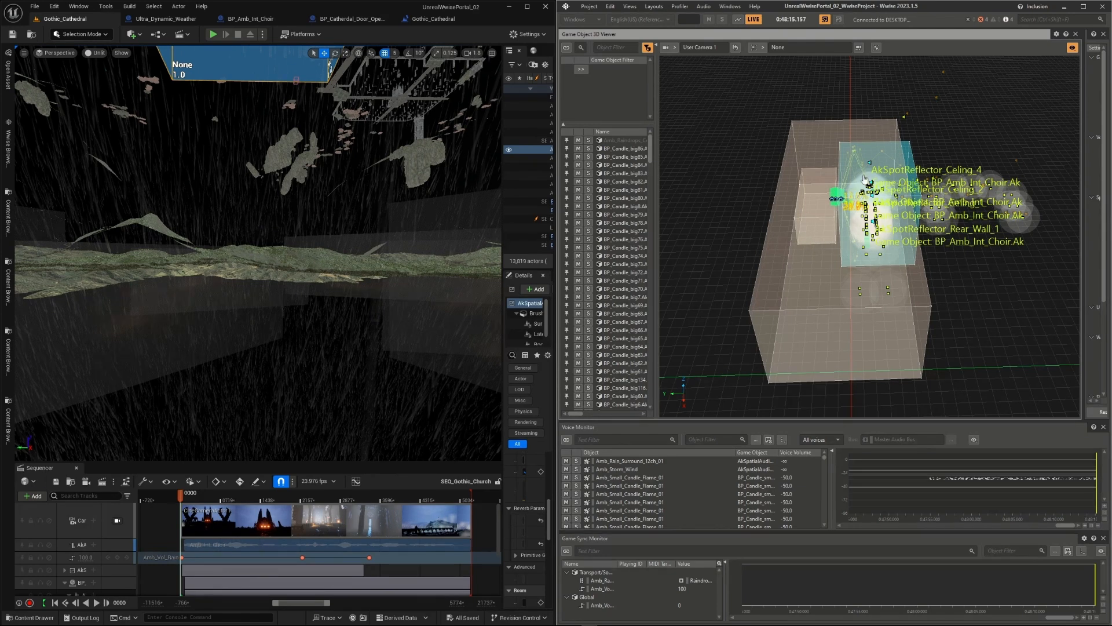
Switch Wwise to the Designer layout in a maximized window and show the advanced settings of the Amb_Thunder container.
click(654, 6)
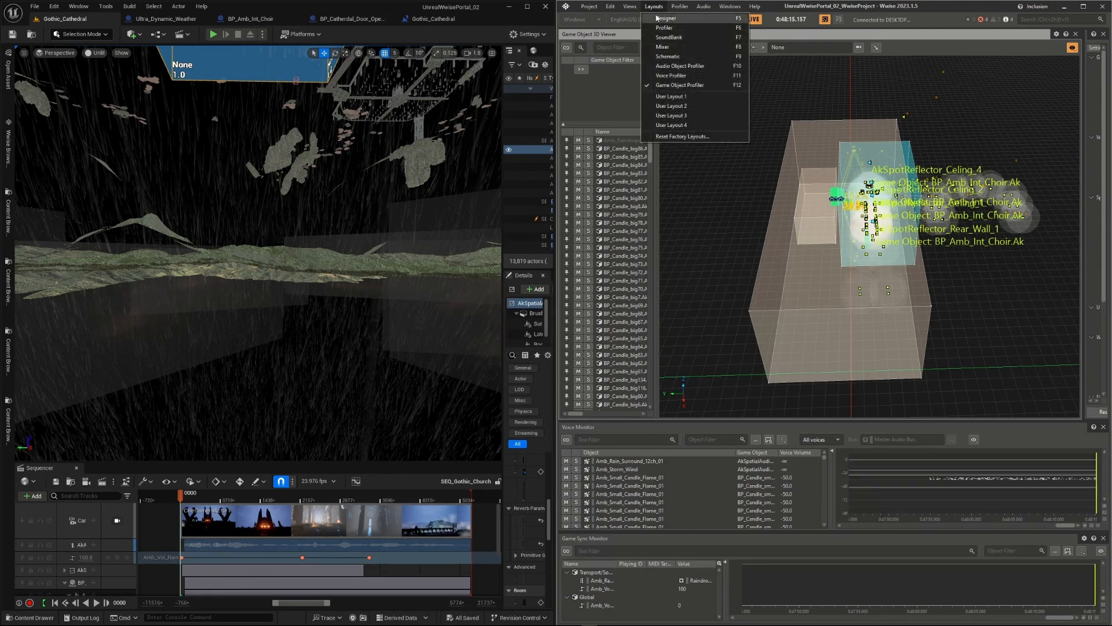
click(657, 18)
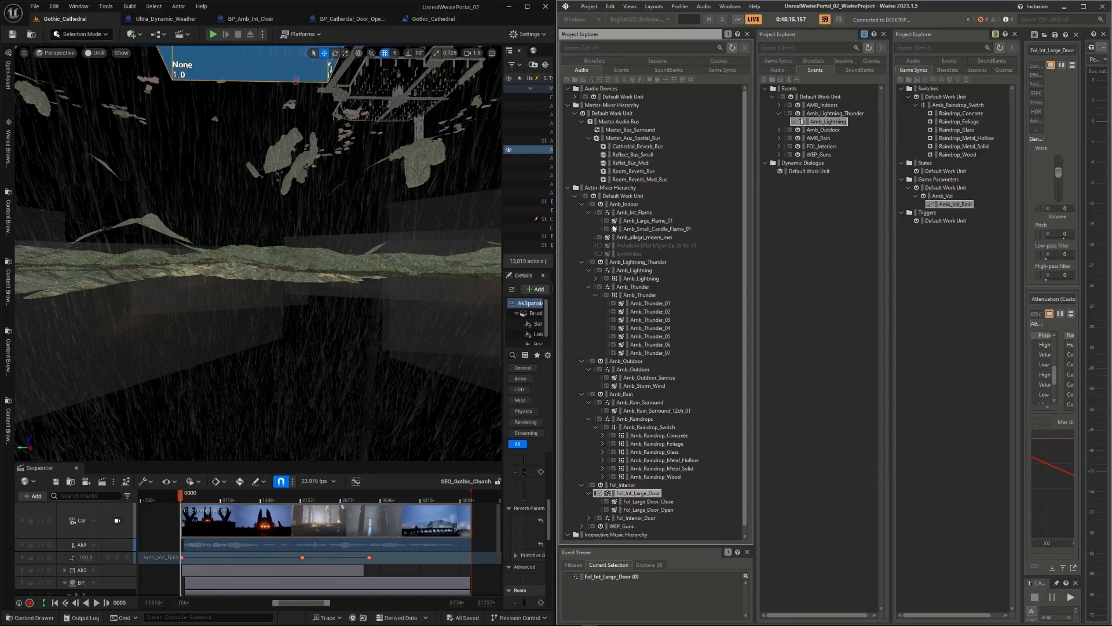
click(640, 296)
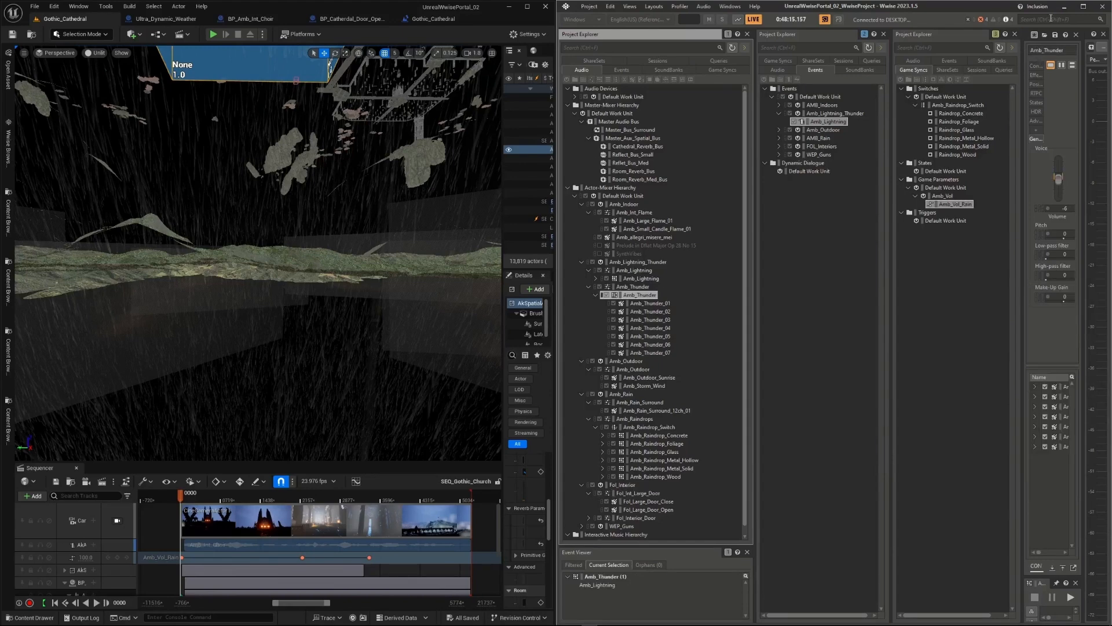
click(1083, 7)
click(716, 64)
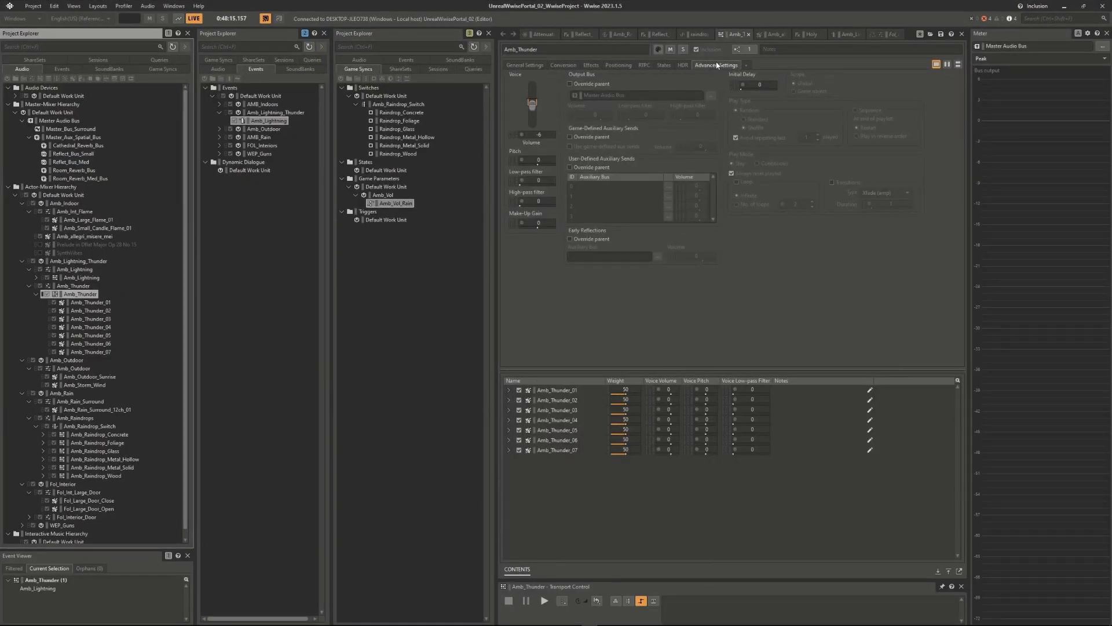
Review the virtual voice, priority and attenuation settings of the parent Amb_Thunder, Amb_Lightning and Amb_Raindrops objects.
click(77, 286)
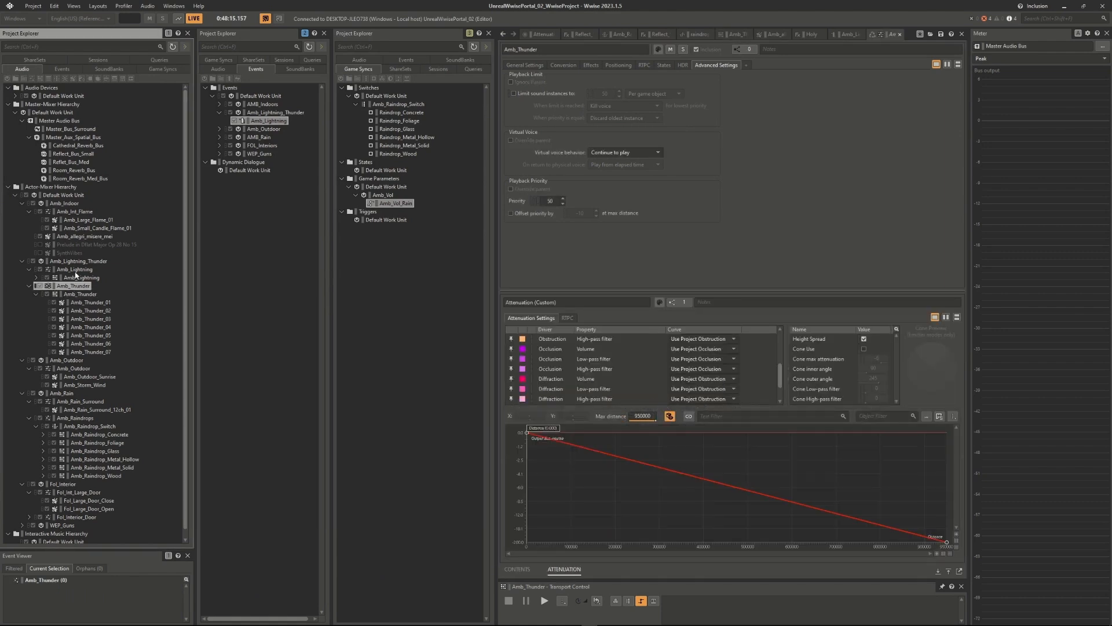
click(75, 270)
click(75, 418)
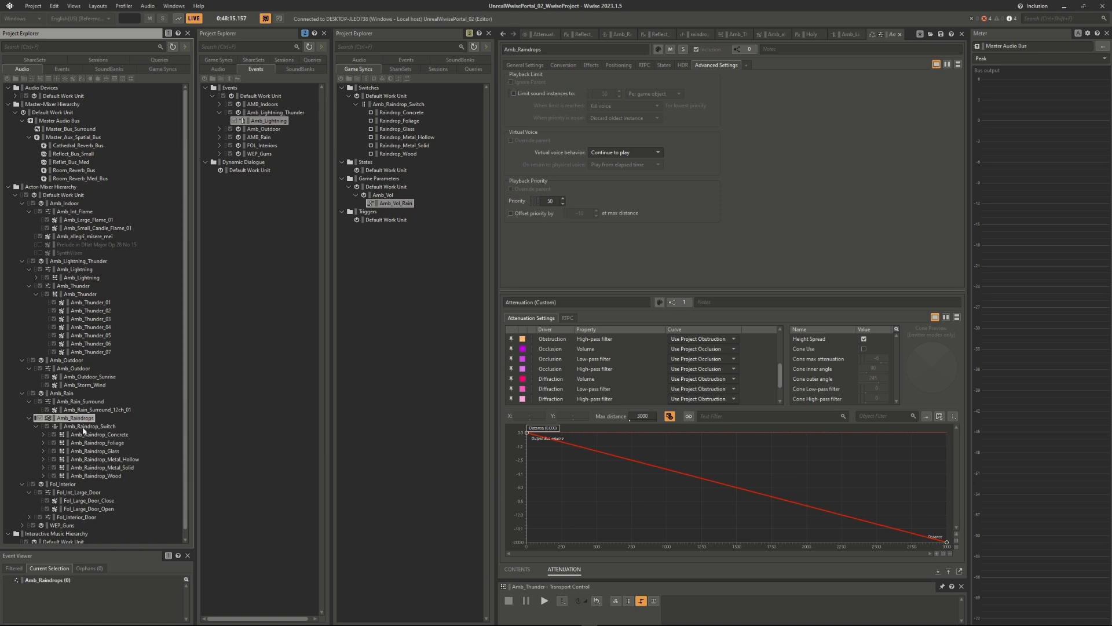
Look through the raindrop surface containers under Amb_Raindrop_Switch, returning to Amb_Raindrop_Concrete.
click(84, 434)
key(Down)
key(Down)
key(Down)
key(Down)
key(Down)
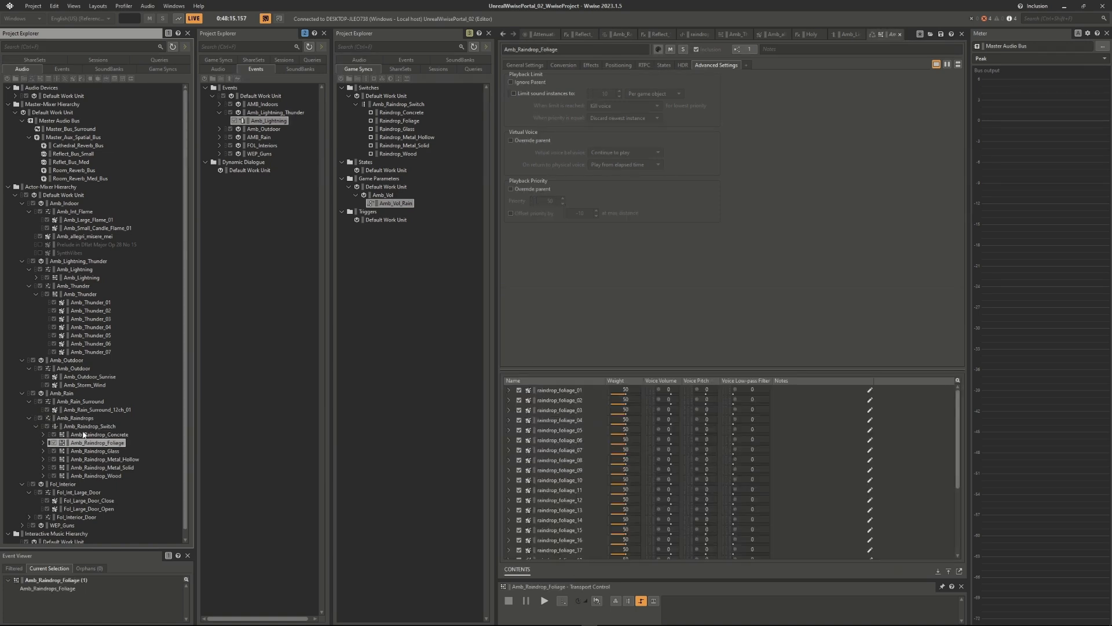
key(Up)
key(Up)
key(Up)
key(Up)
key(Up)
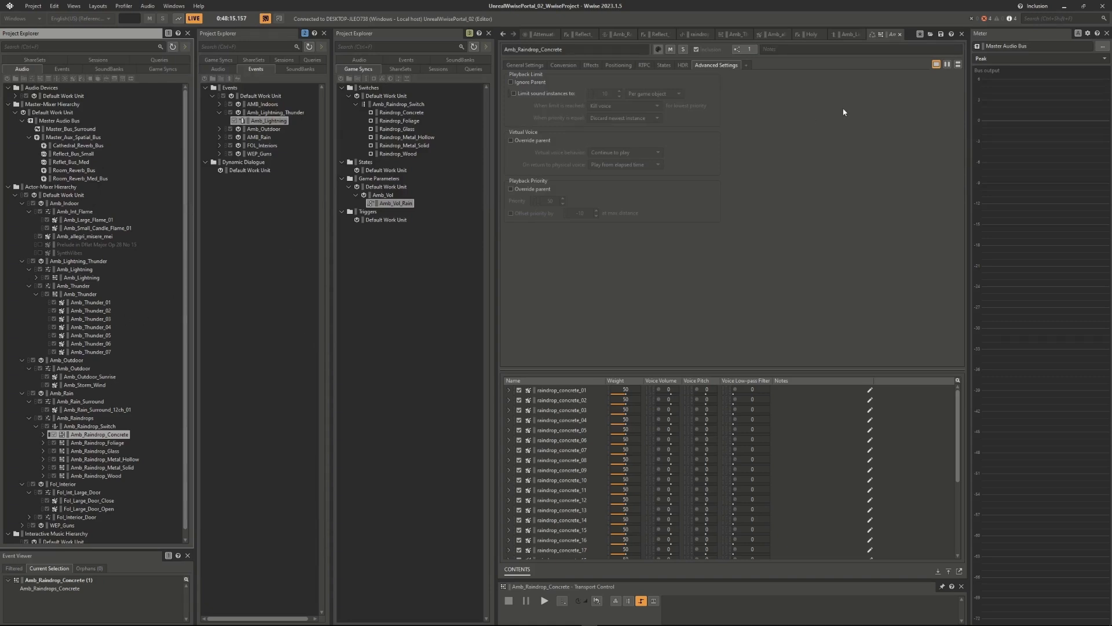
Disconnect Wwise from the Unreal session and return to the Unreal Editor in a maximized window.
click(269, 18)
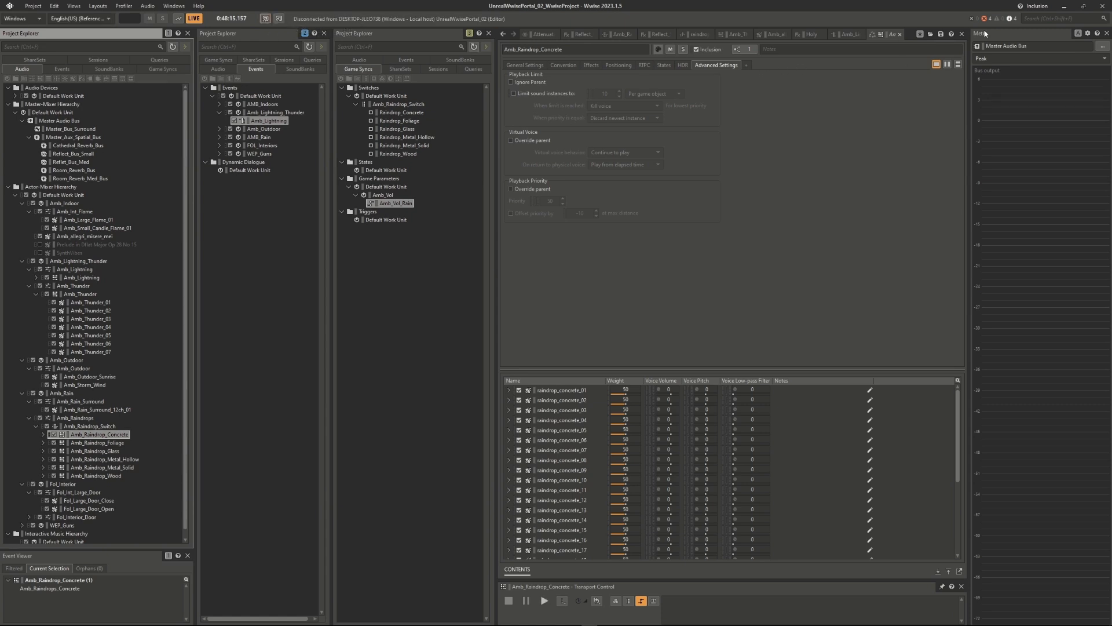
click(1065, 11)
double_click(529, 15)
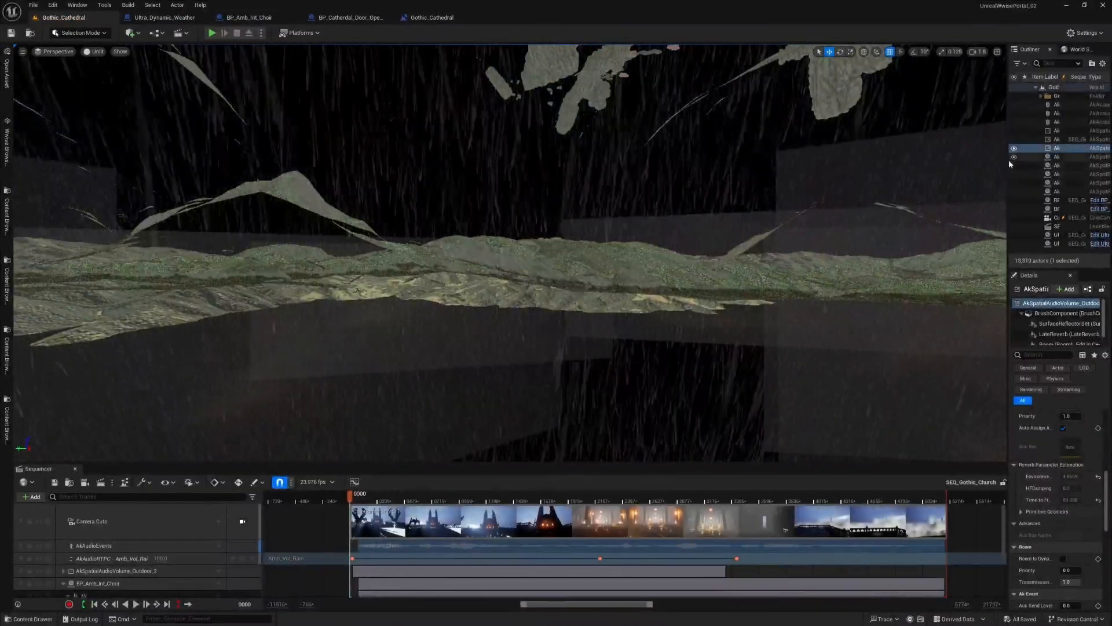
Enlarge the Outliner, Details and Sequencer areas, and expand the AkSpatialAudioVolume_Outdoor_2 track to reveal its Enable Room property.
drag(1009, 161, 890, 176)
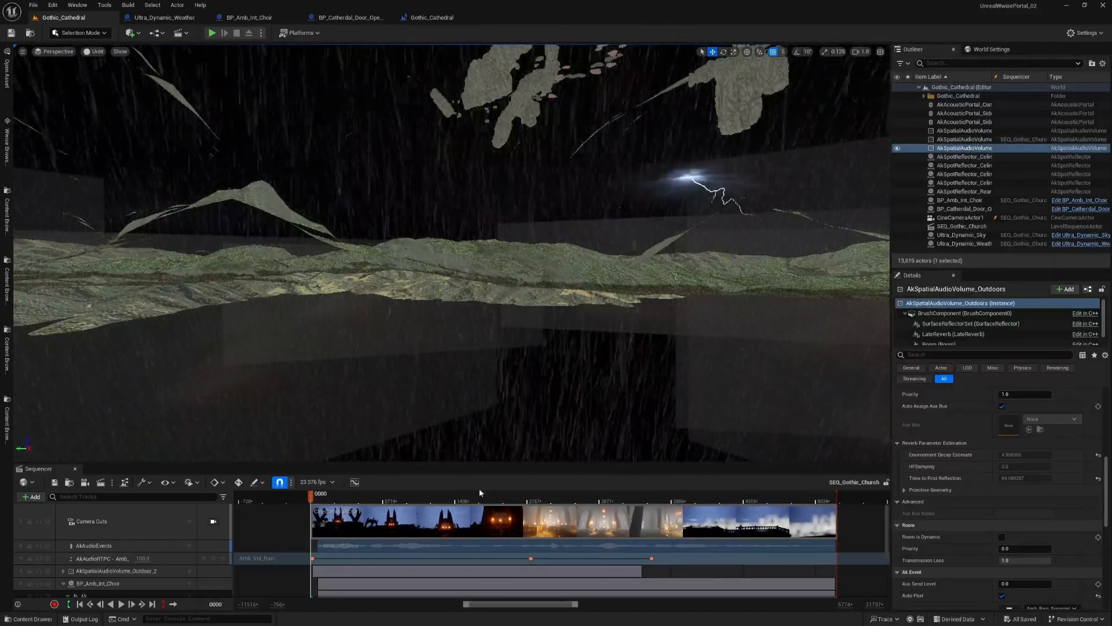
drag(459, 463, 510, 415)
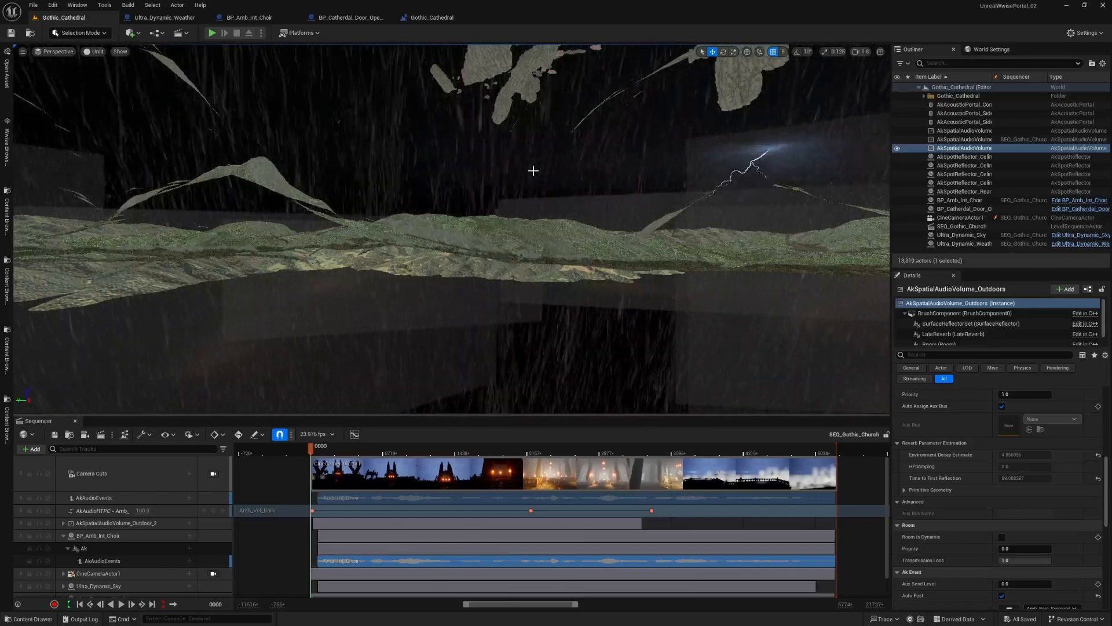
scroll(145, 545, down, 1)
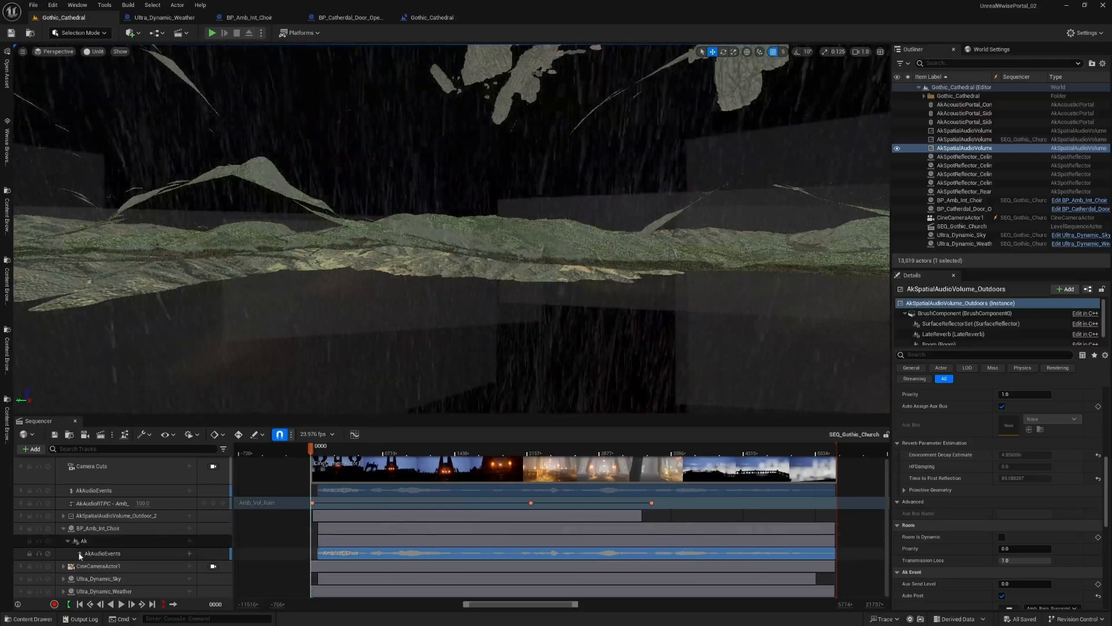
click(64, 516)
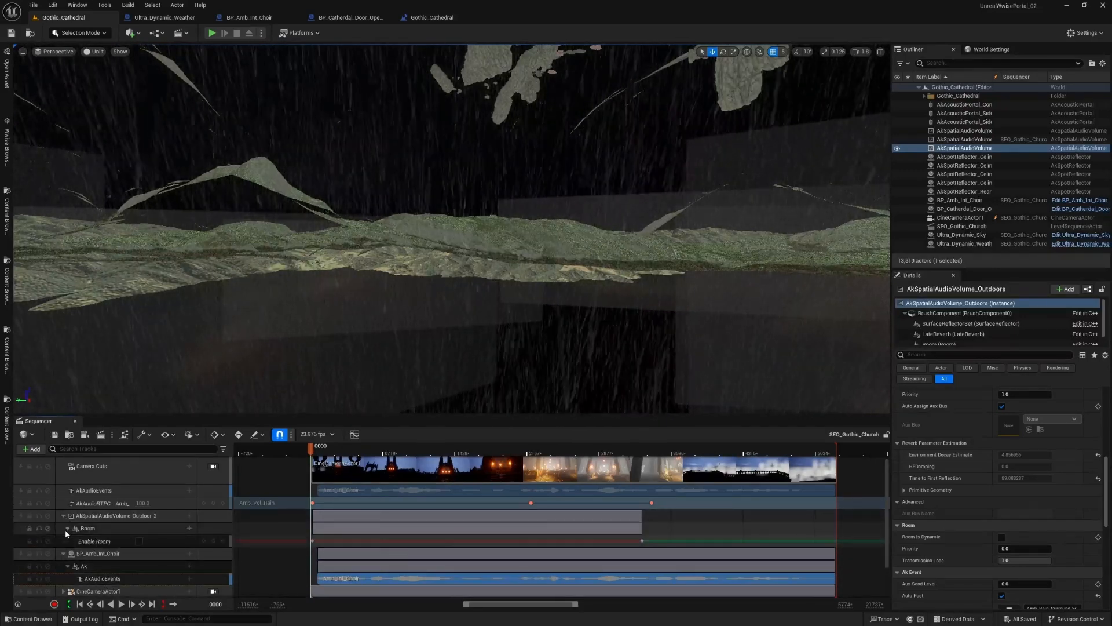
Collapse the AkSpatialAudioVolume_Outdoor_2 track in Sequencer and select the BP_Amb_Int_Choir track.
click(64, 516)
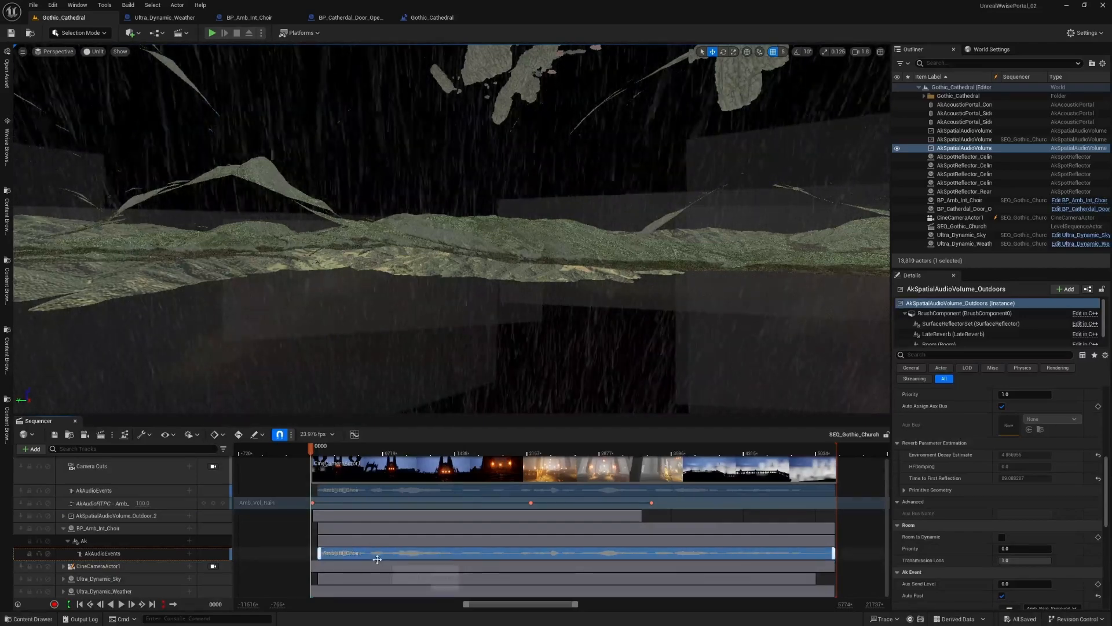
click(96, 529)
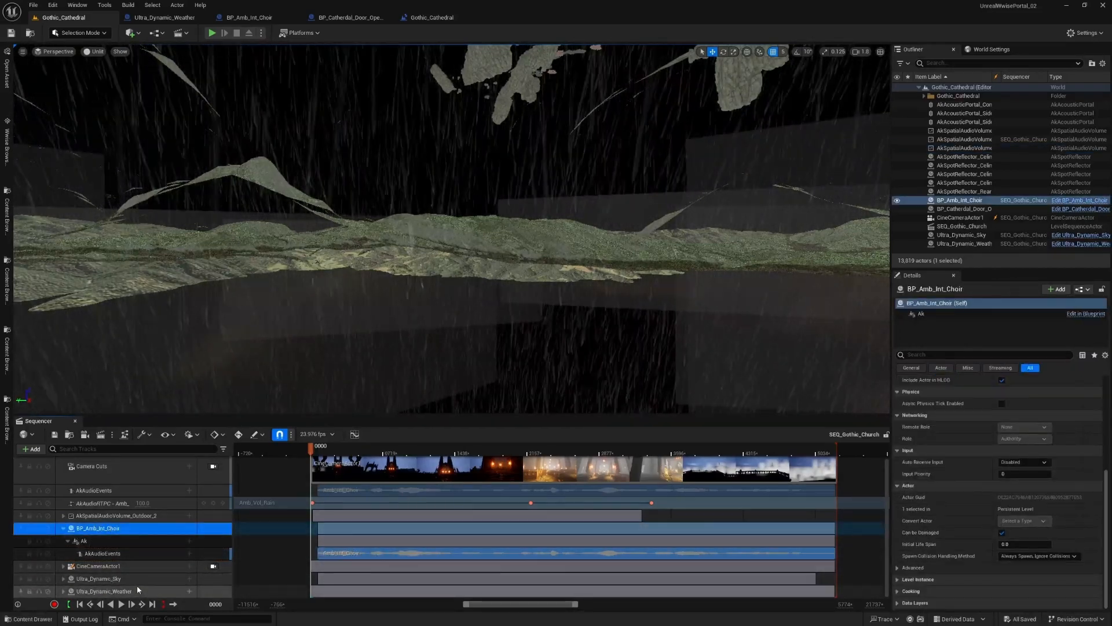
Expand the CineCameraActor1 track in Sequencer to examine its camera component properties and Transform keyframes.
click(63, 566)
scroll(142, 547, down, 2)
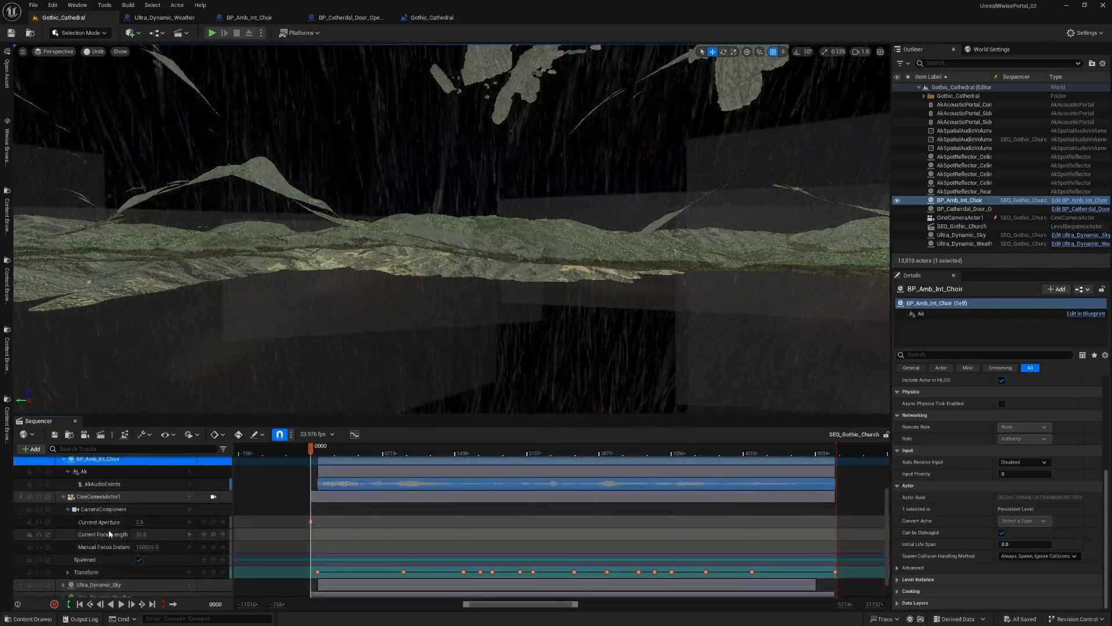
scroll(111, 527, down, 1)
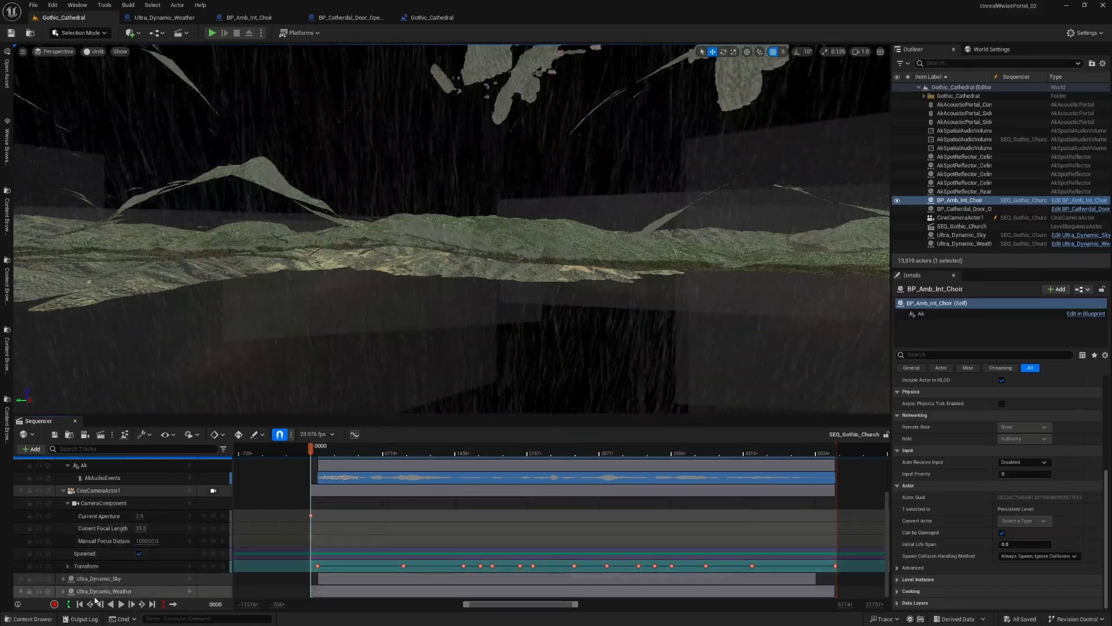
Expand the Ultra_Dynamic_Sky and Ultra_Dynamic_Weather tracks to examine their keyframed Time Of Day, Cloud Coverage, Dust and Fog properties.
click(64, 578)
scroll(110, 574, down, 1)
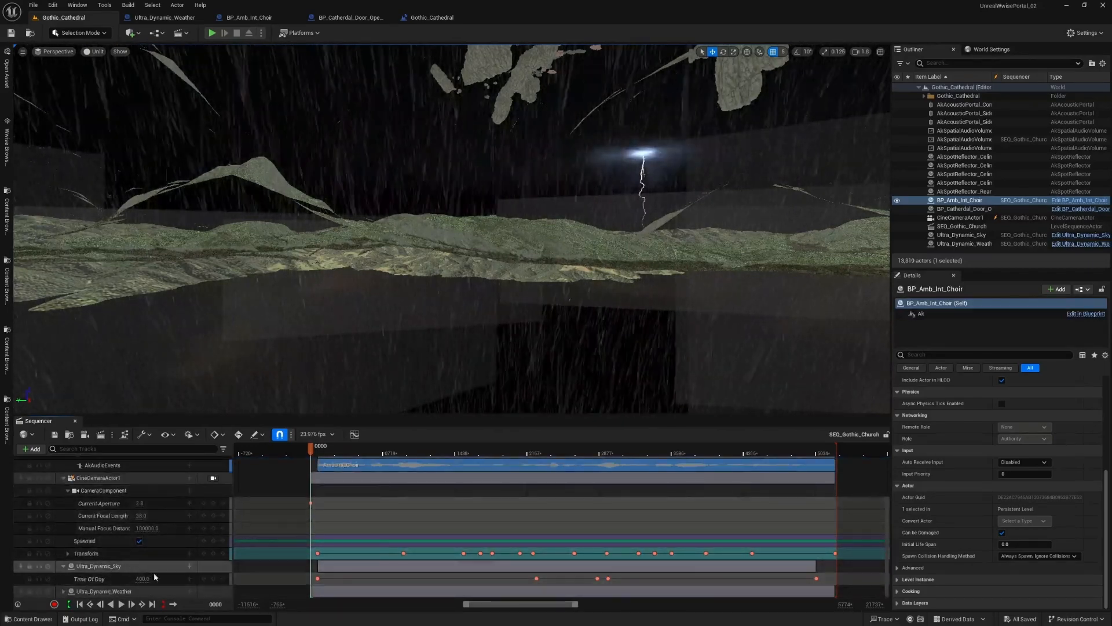
click(63, 591)
scroll(85, 535, down, 5)
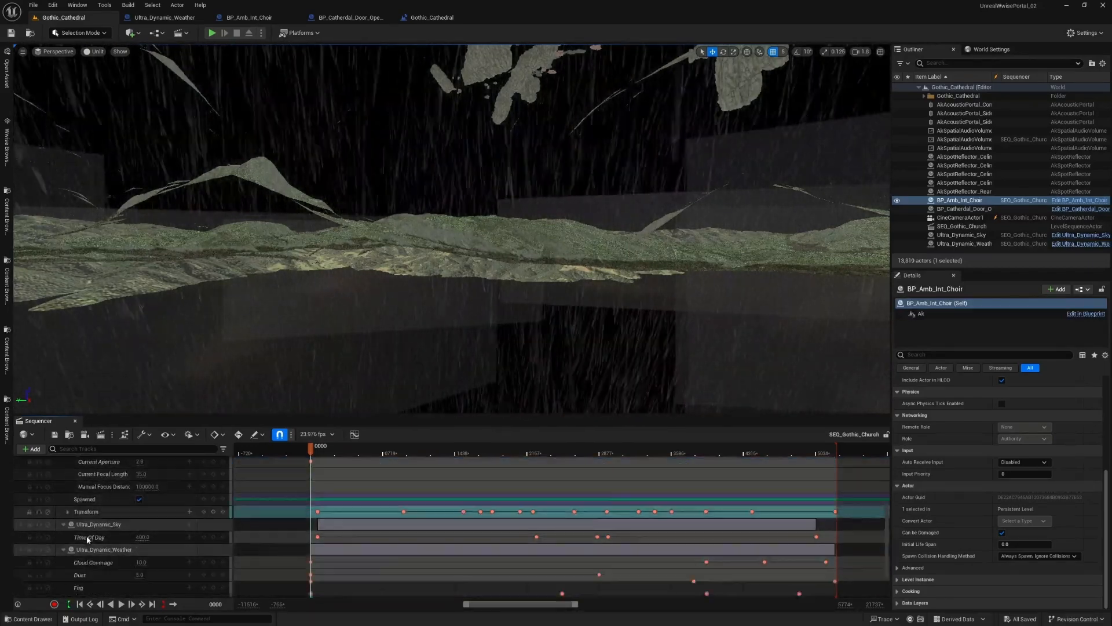